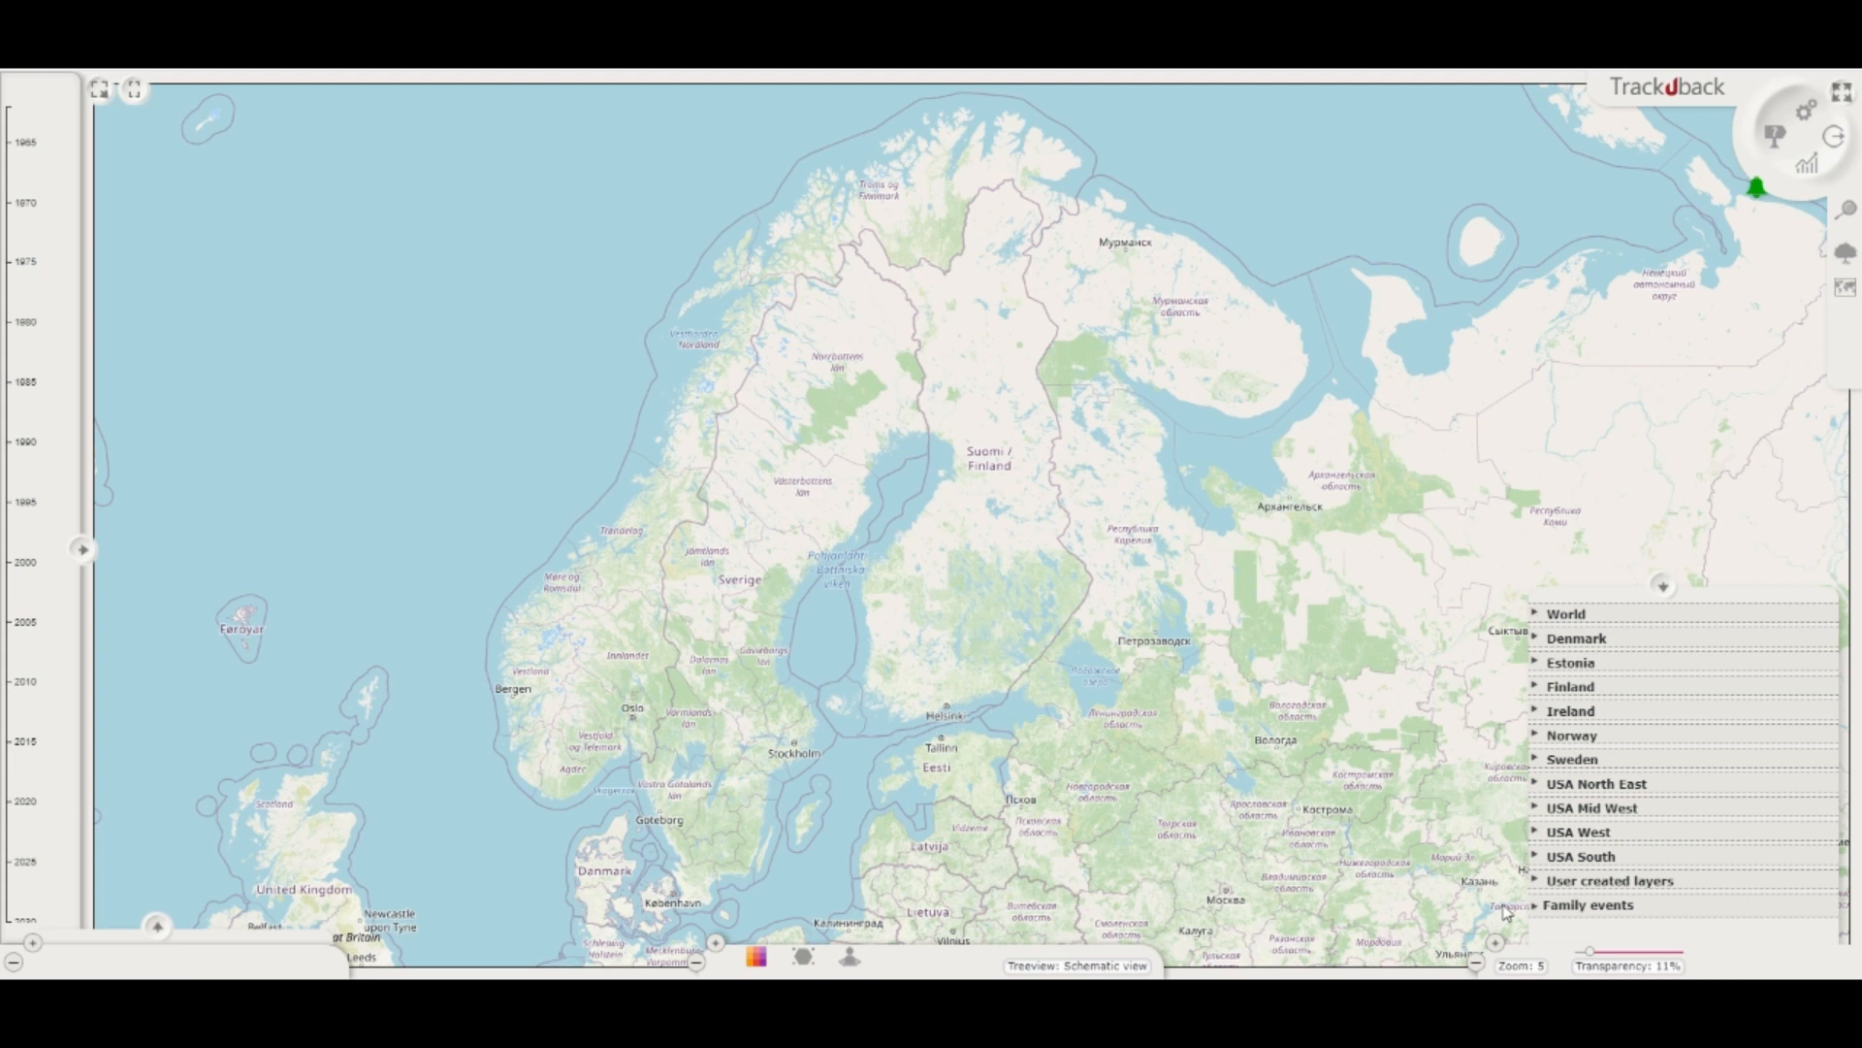
Step: Show the family events heatmap and places on the map and examine the individual event markers in detail
{"action": "left_click", "coordinate": [1548, 905]}
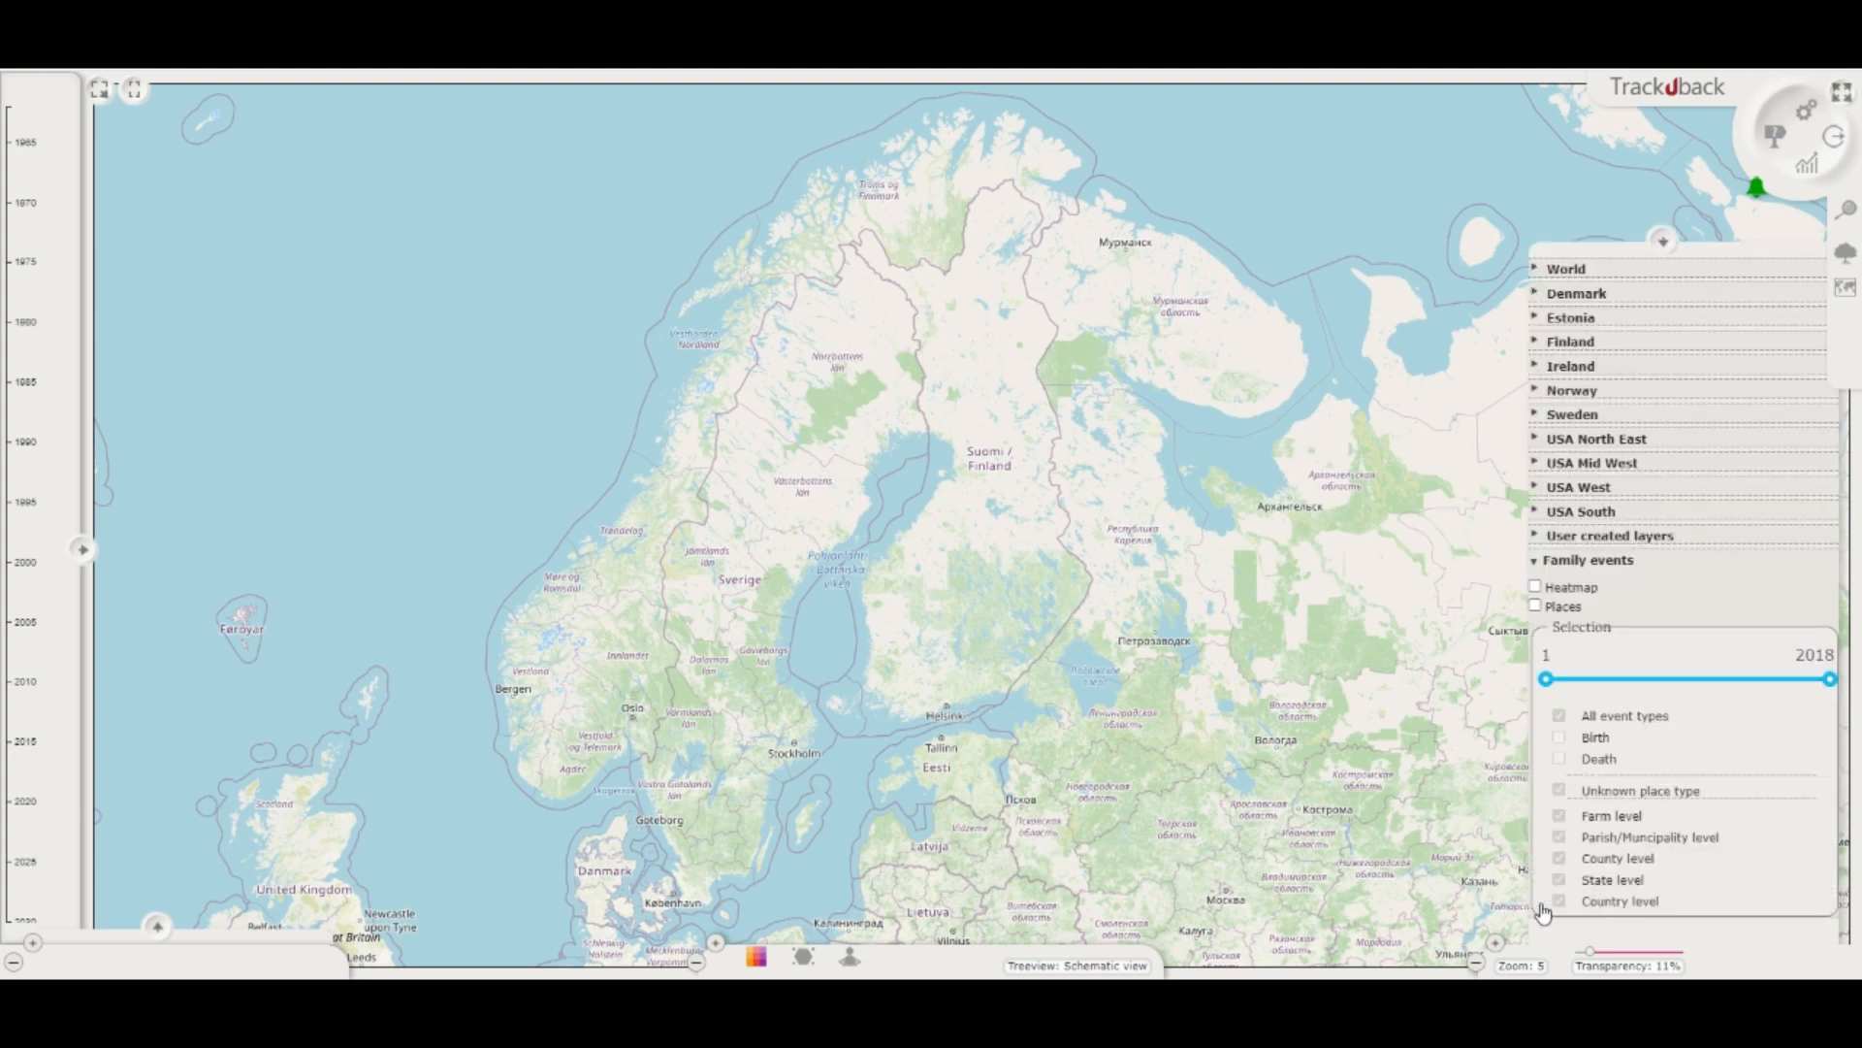
{"action": "left_click", "coordinate": [1537, 587]}
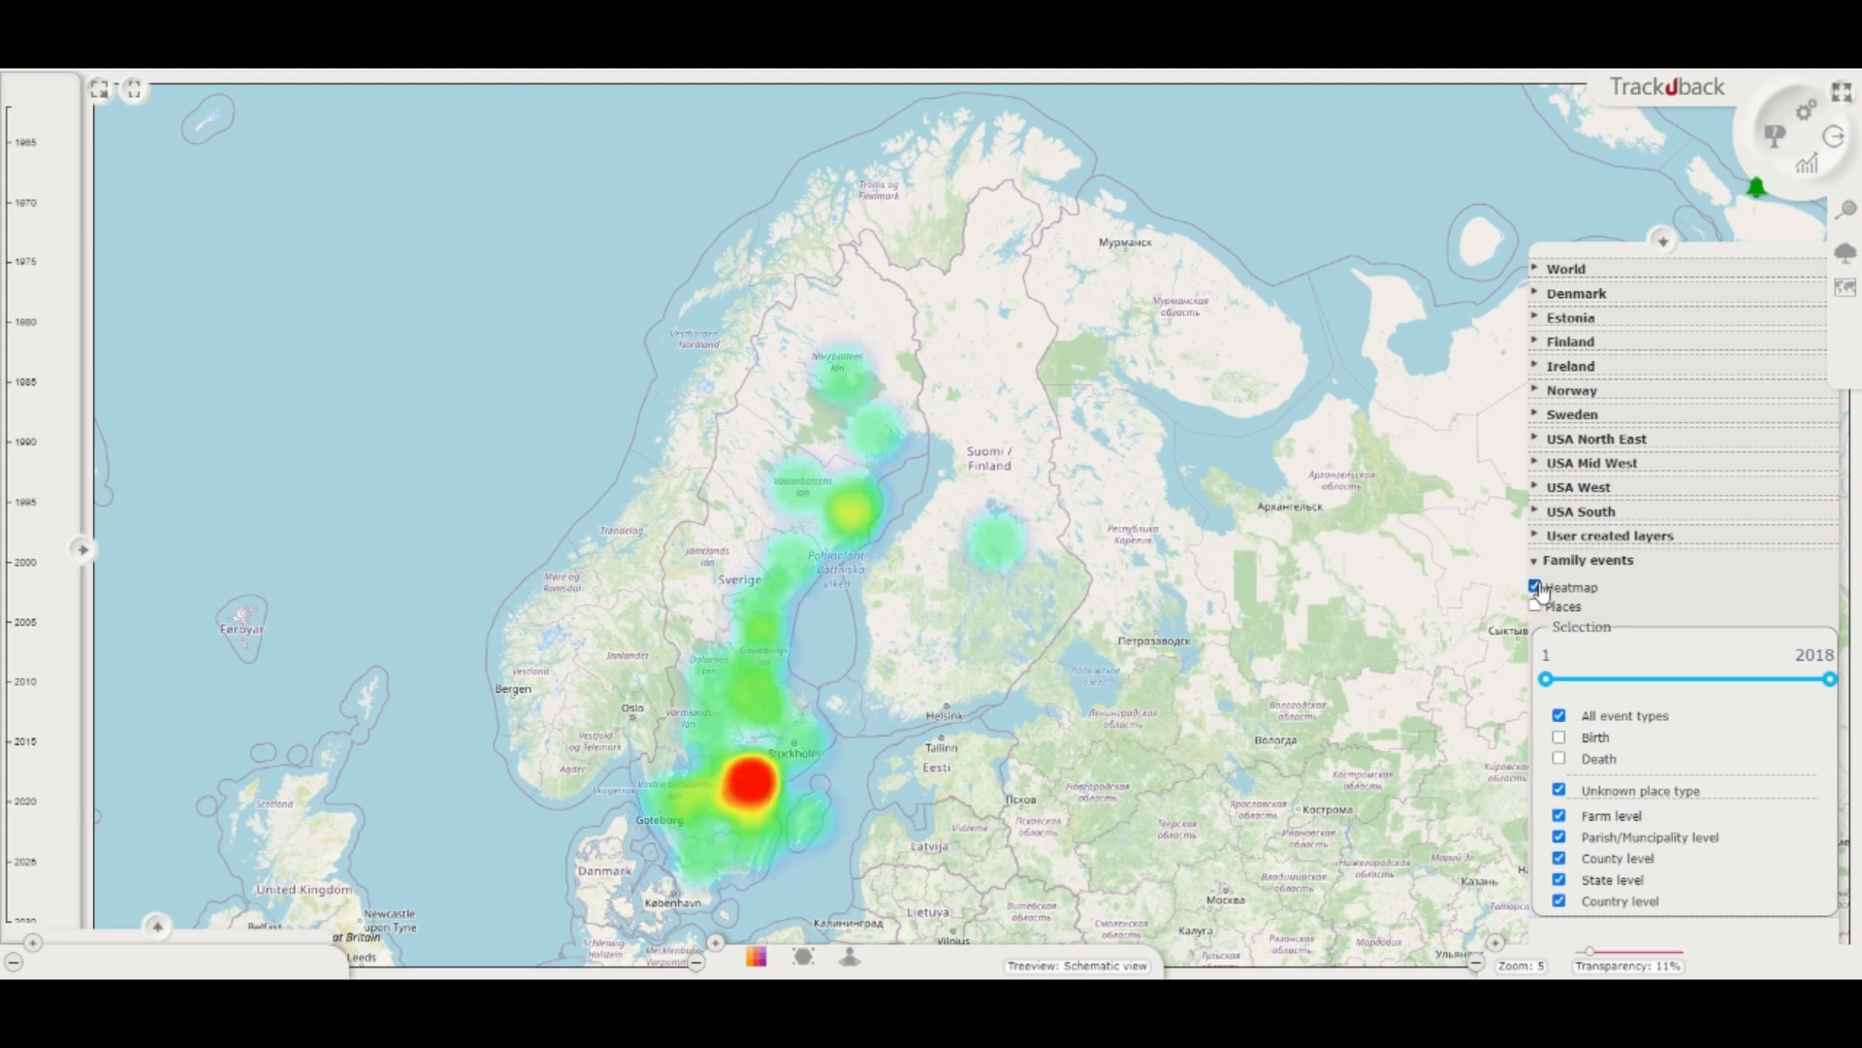
{"action": "left_click", "coordinate": [1536, 606]}
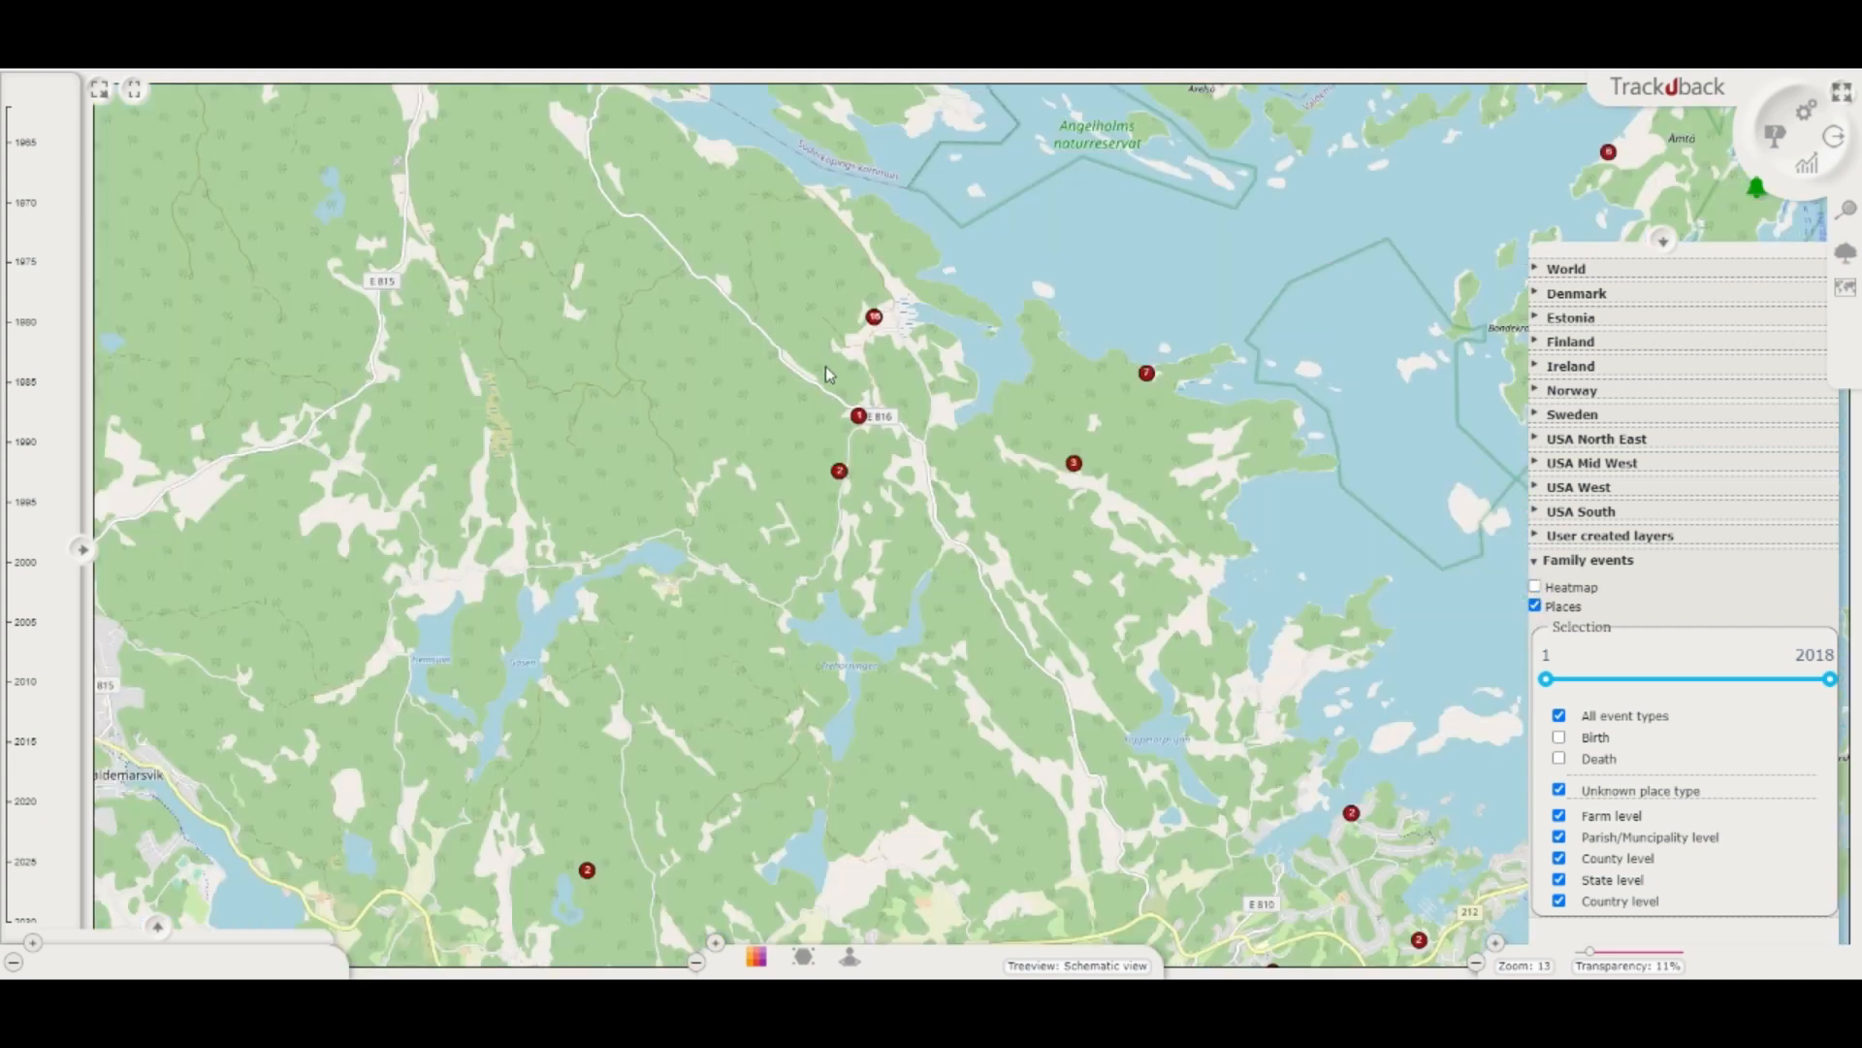
{"action": "scroll", "coordinate": [851, 376], "scroll_direction": "up", "scroll_amount": 1}
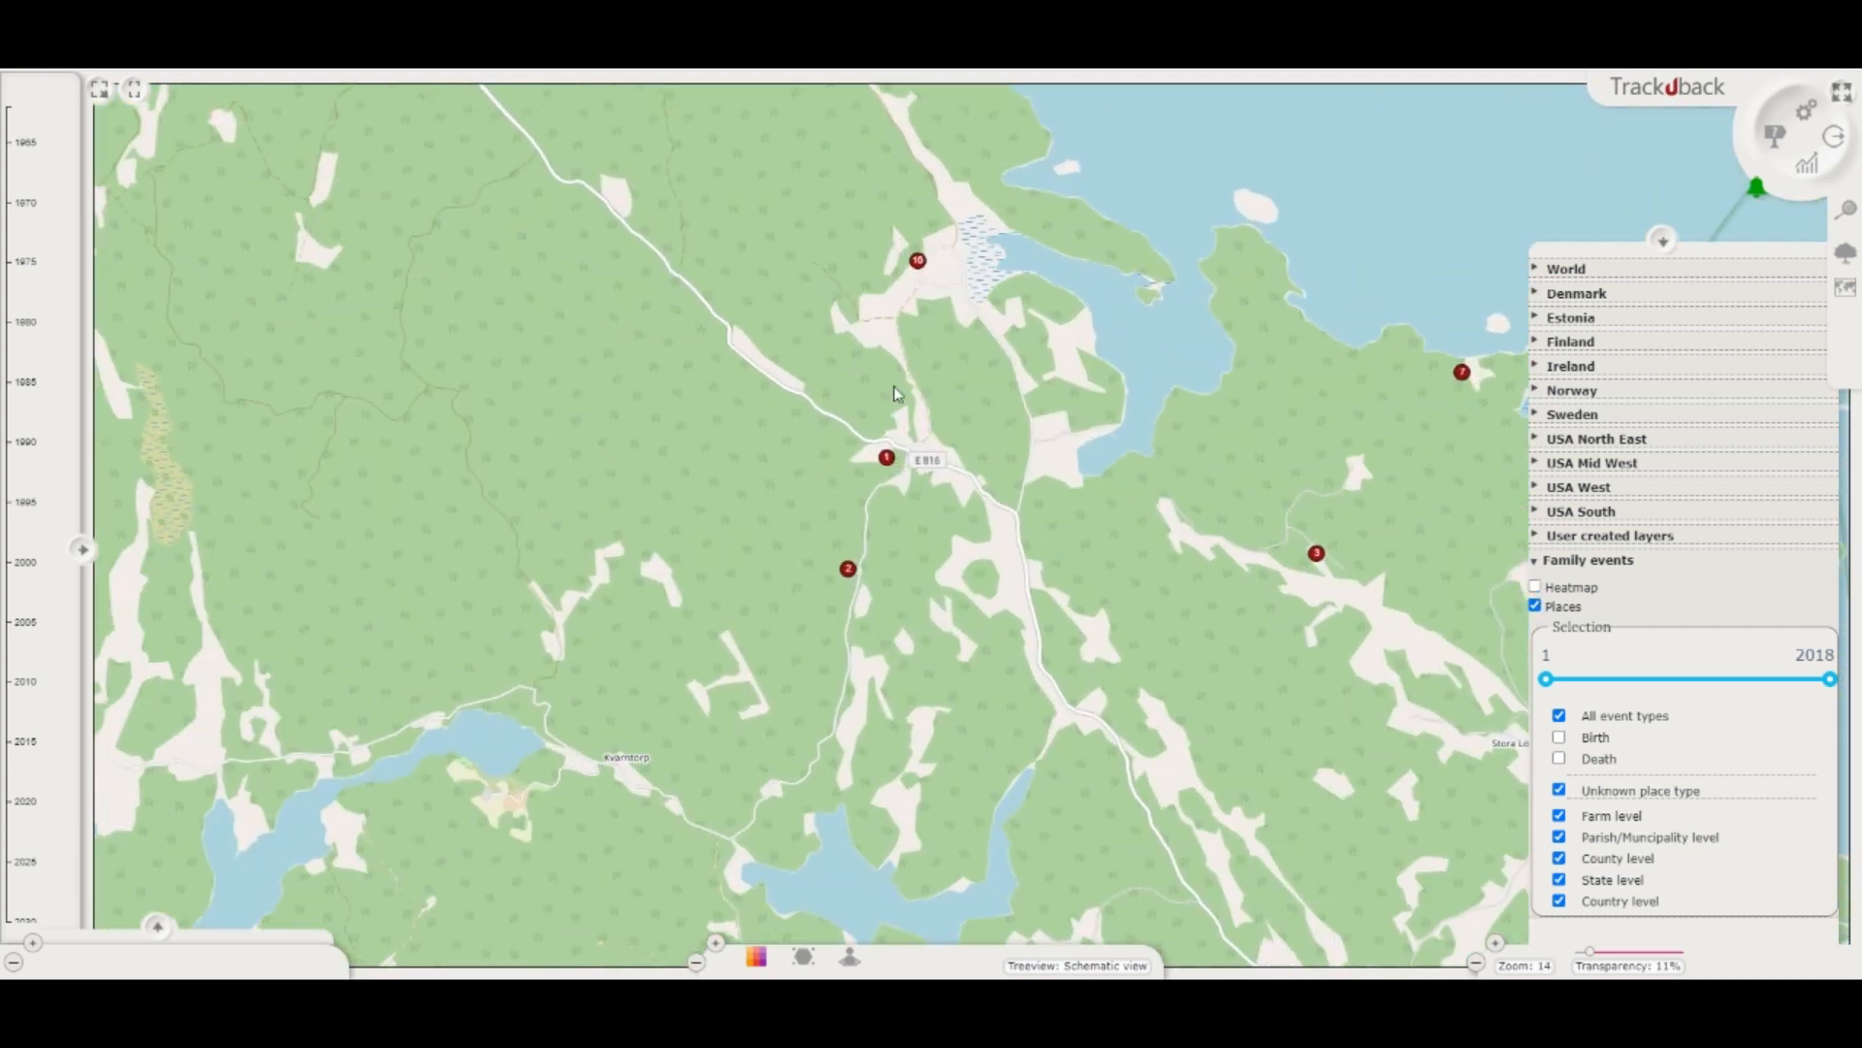
{"action": "scroll", "coordinate": [824, 620], "scroll_direction": "up", "scroll_amount": 2}
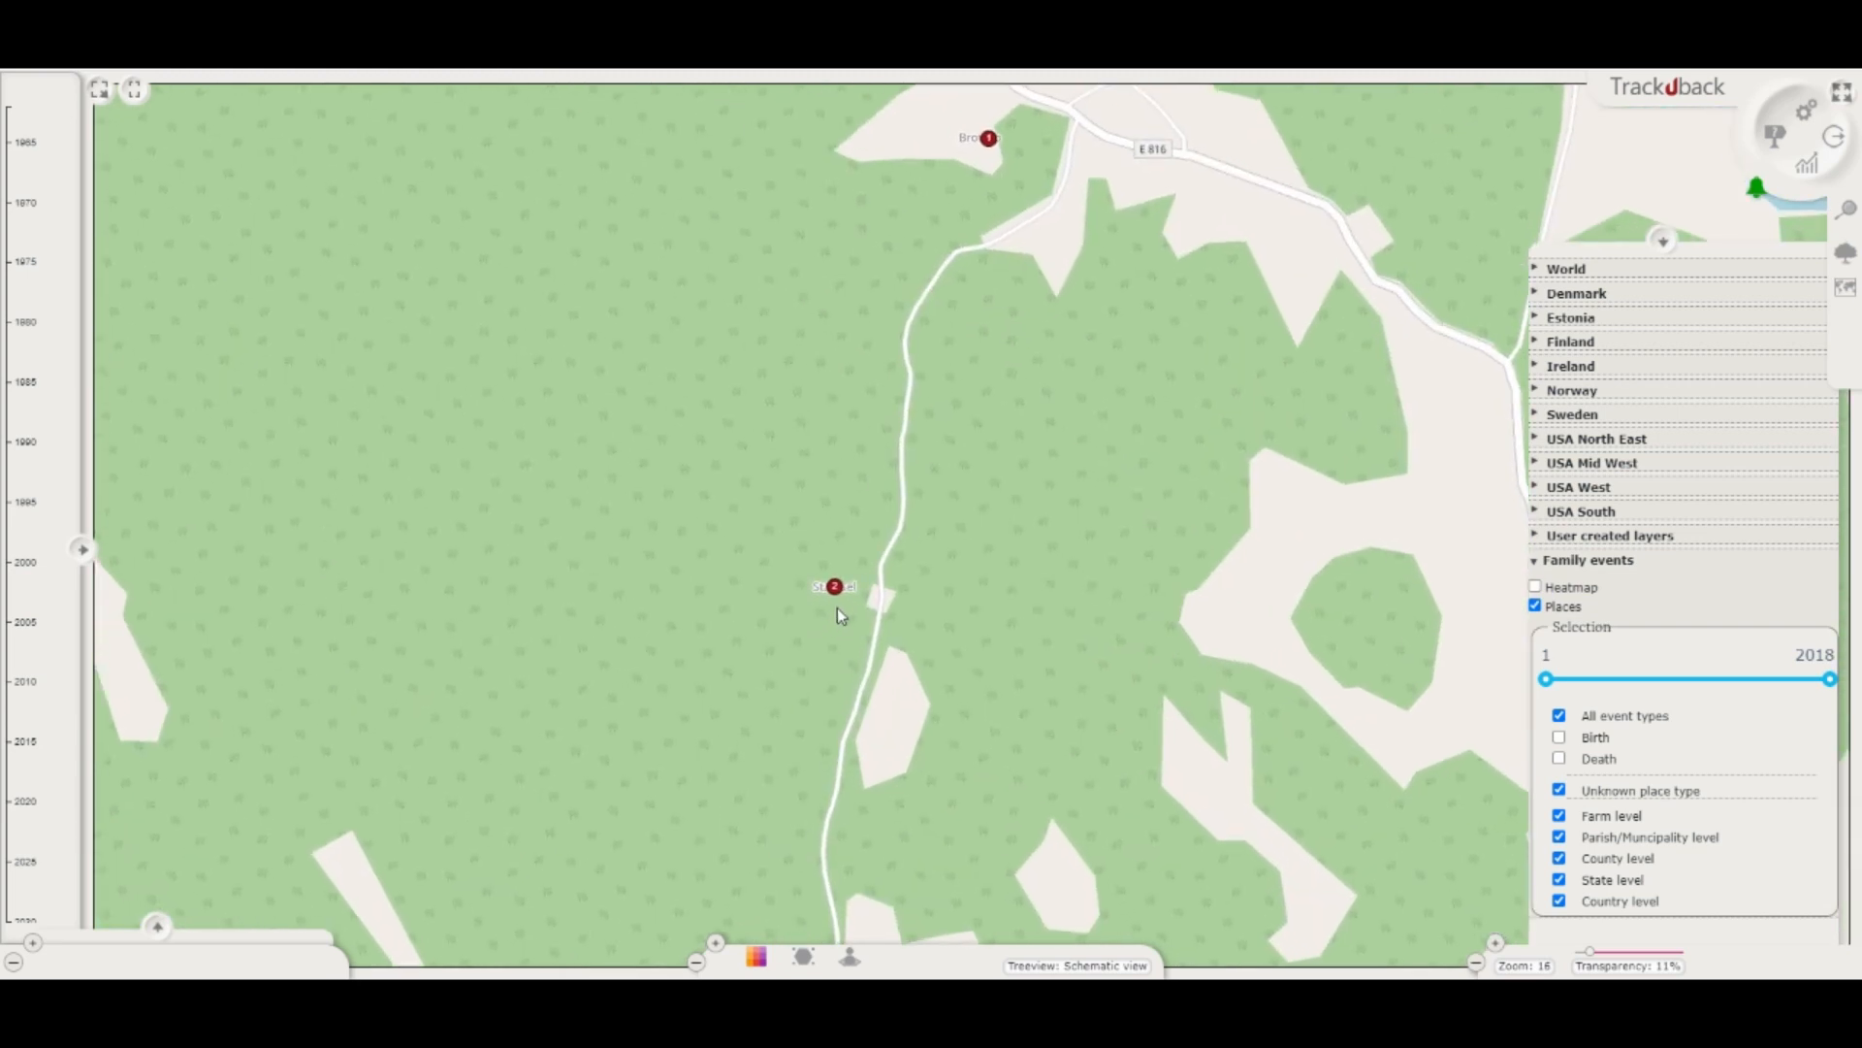
{"action": "scroll", "coordinate": [836, 610], "scroll_direction": "up", "scroll_amount": 3}
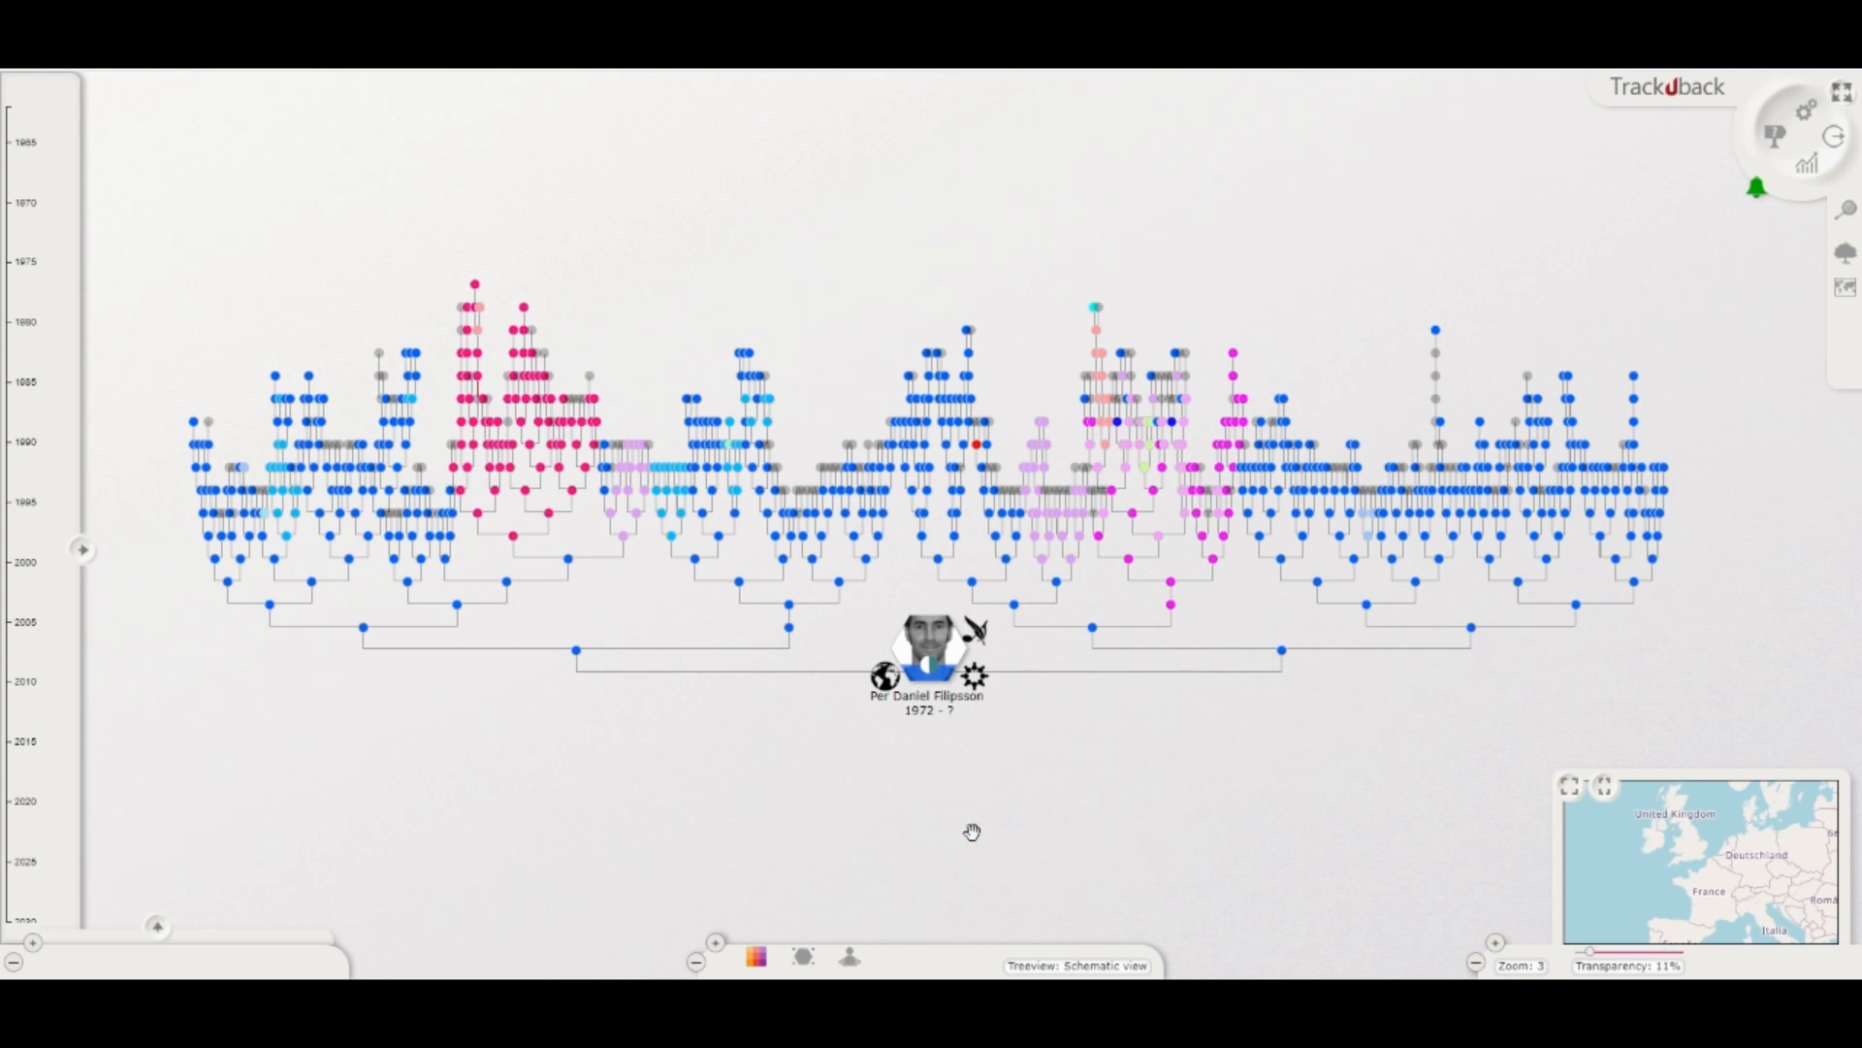
Step: Open the color legend for the tree, and mark the ancestor's 1813, 1815 and 1817 arrival events on the map
{"action": "left_click", "coordinate": [762, 959]}
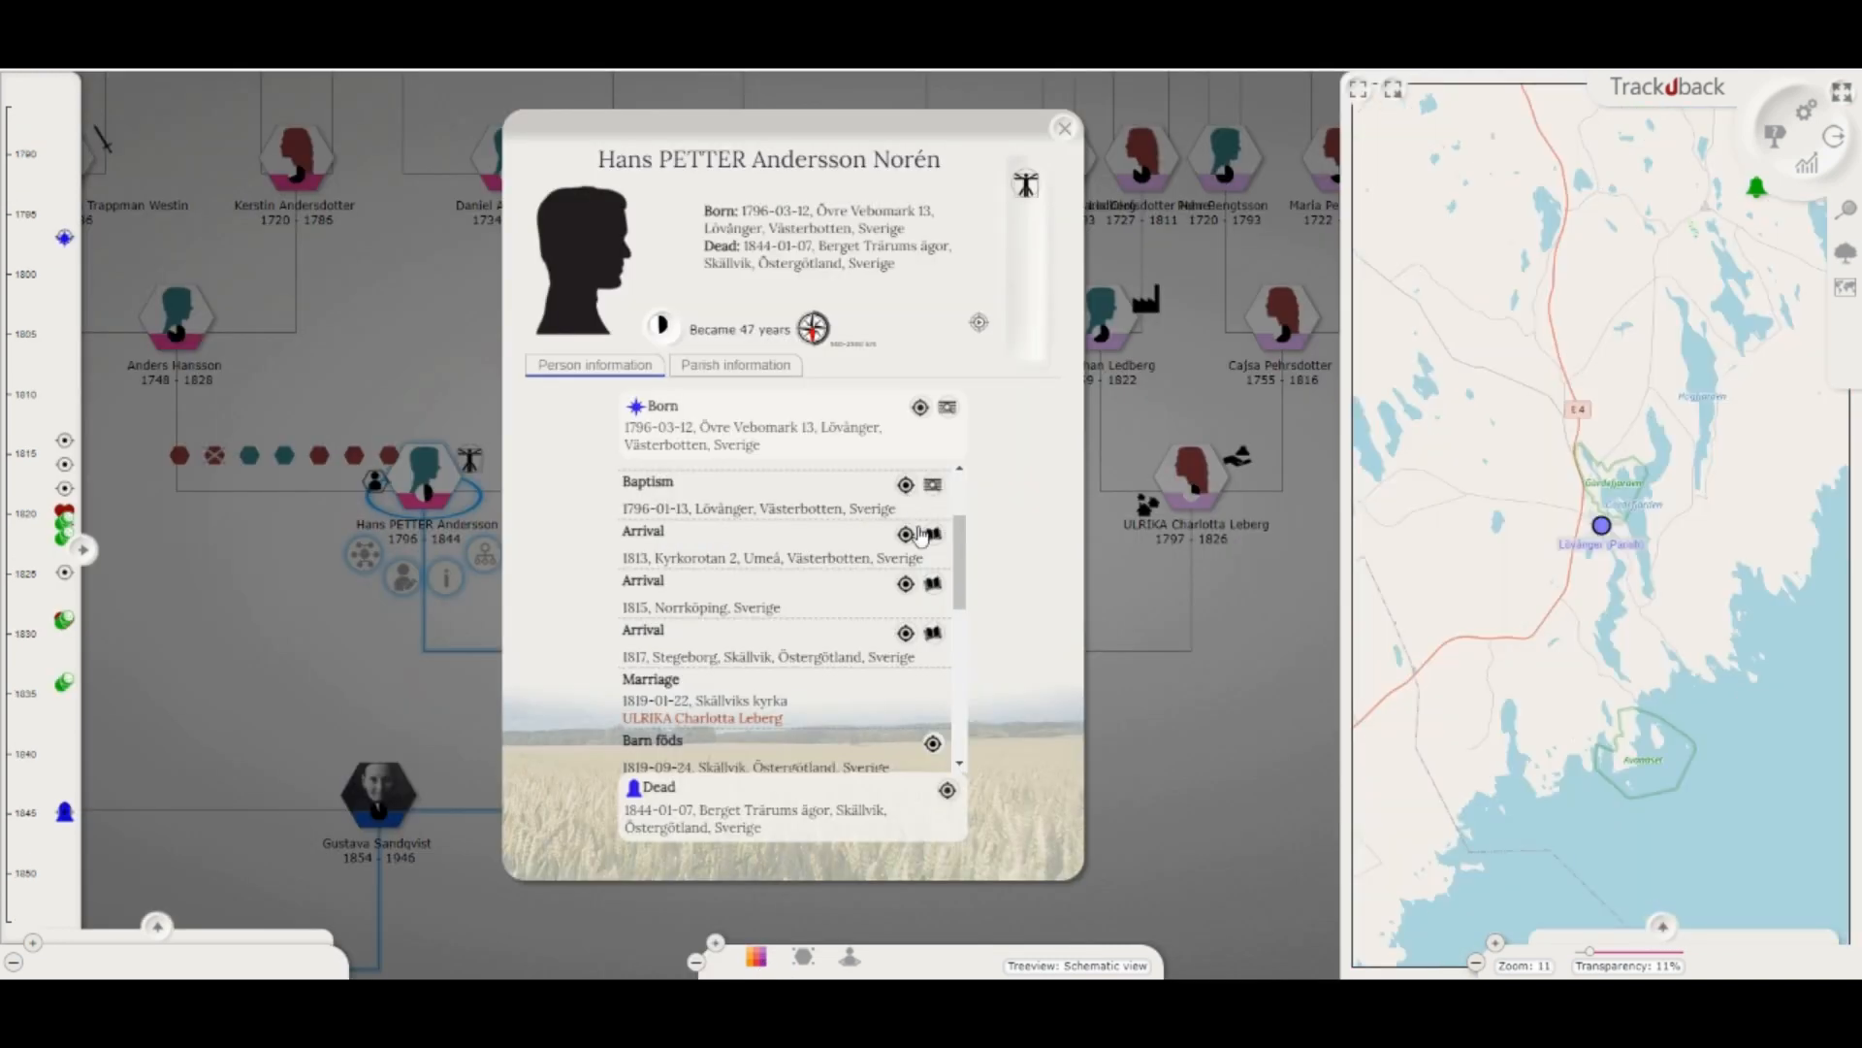
{"action": "left_click", "coordinate": [905, 534]}
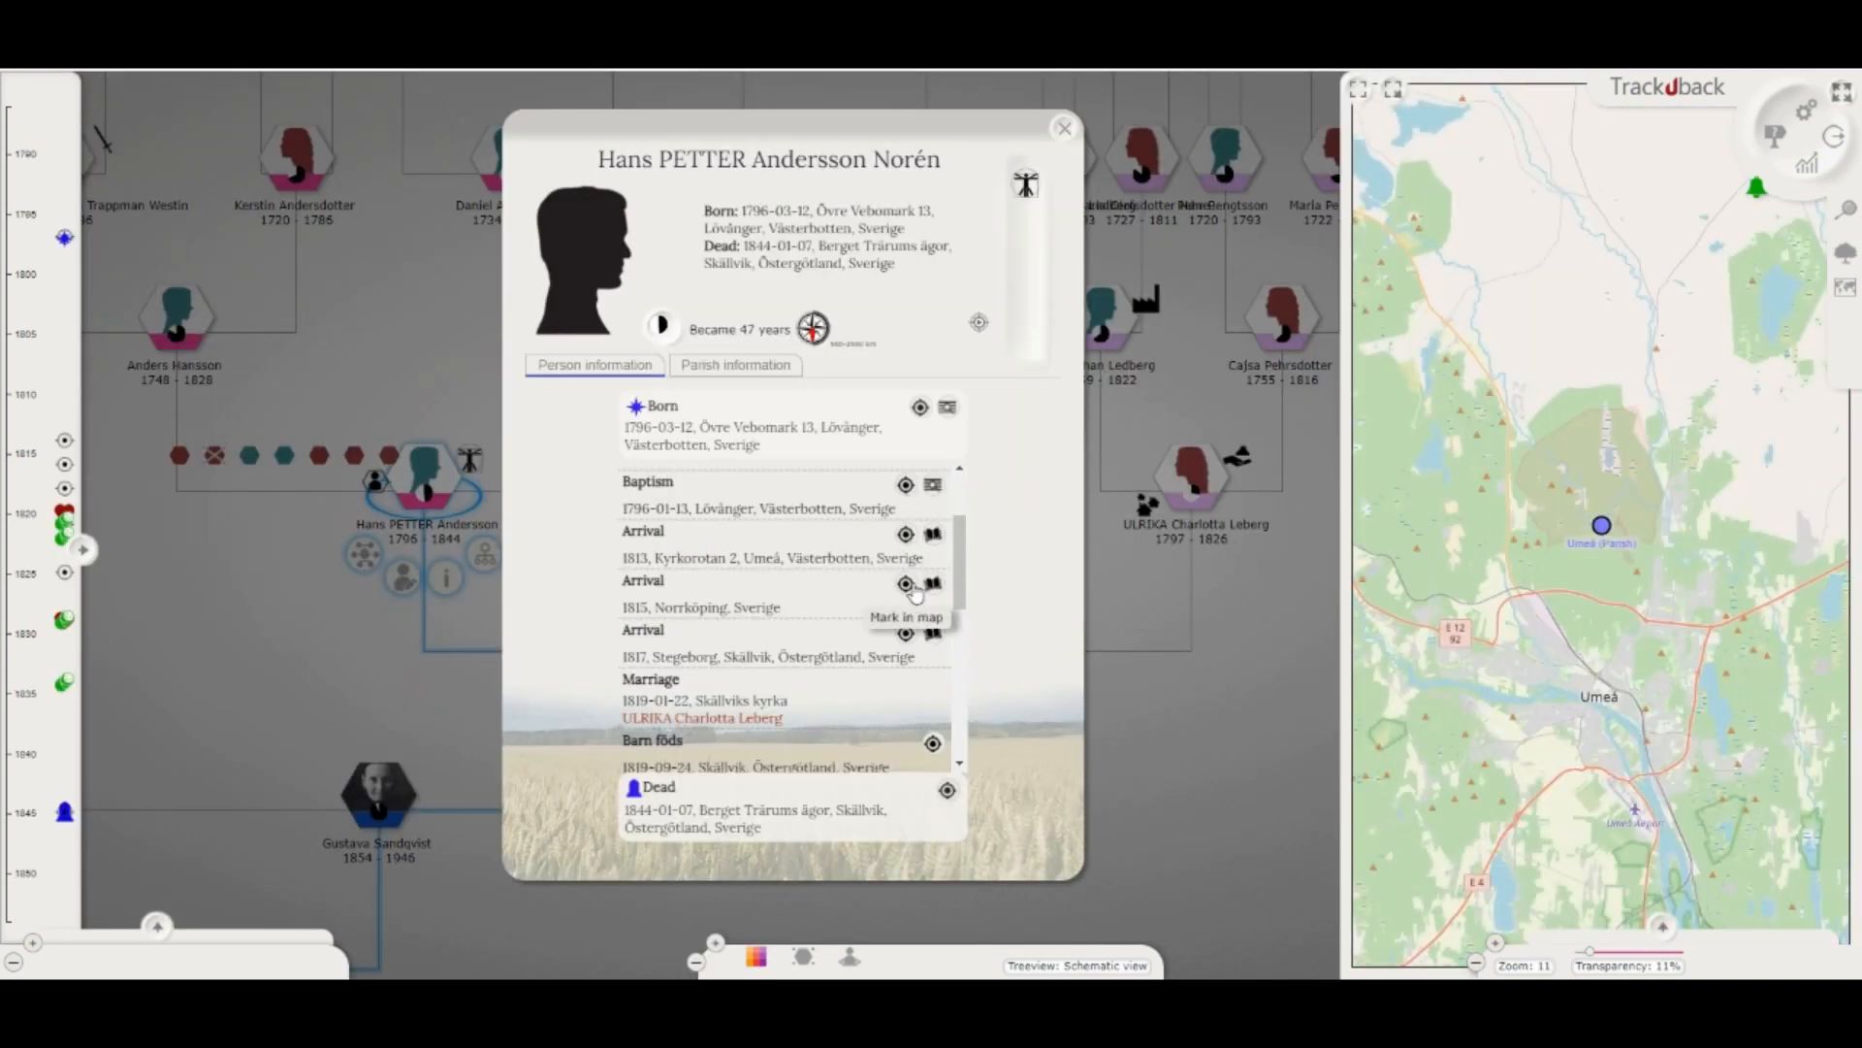
{"action": "left_click", "coordinate": [906, 585]}
{"action": "left_click", "coordinate": [906, 632]}
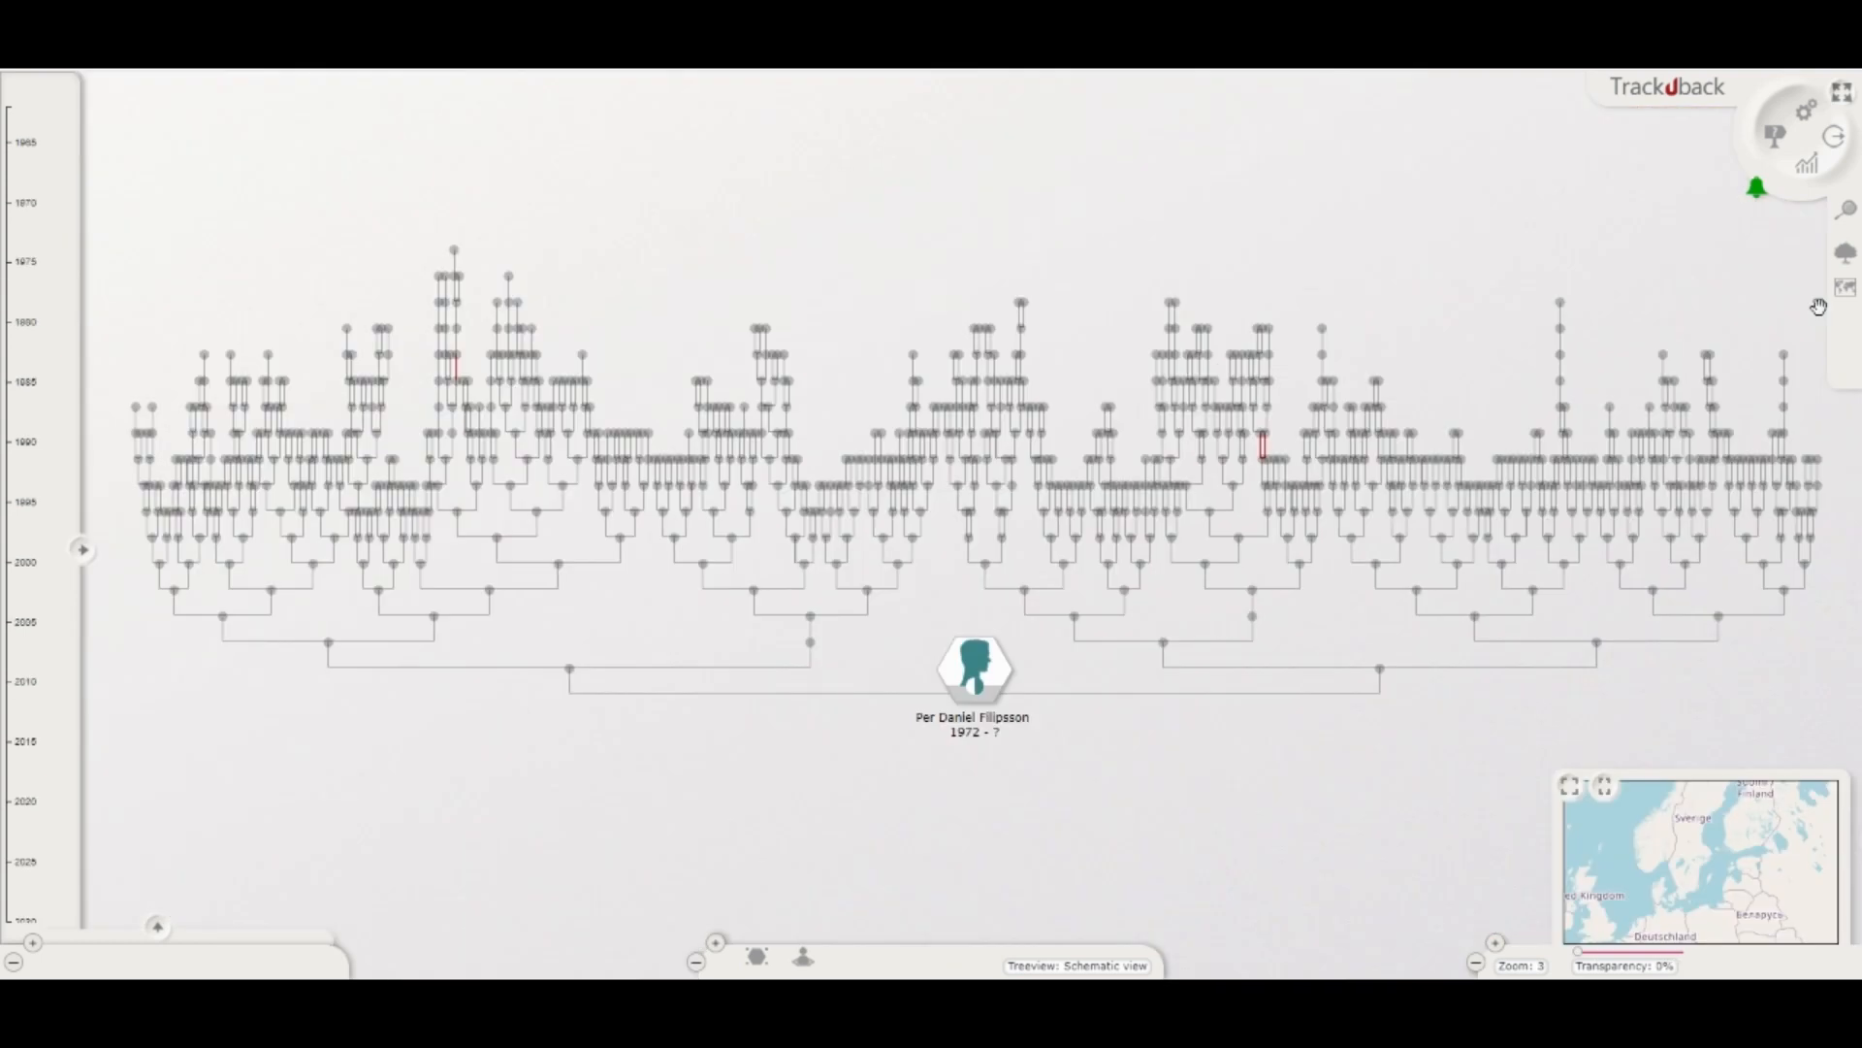
Step: Open the Geocoding tool and filter the place list to show only places that are not geocoded
{"action": "left_click", "coordinate": [1850, 291]}
{"action": "left_click", "coordinate": [1812, 236]}
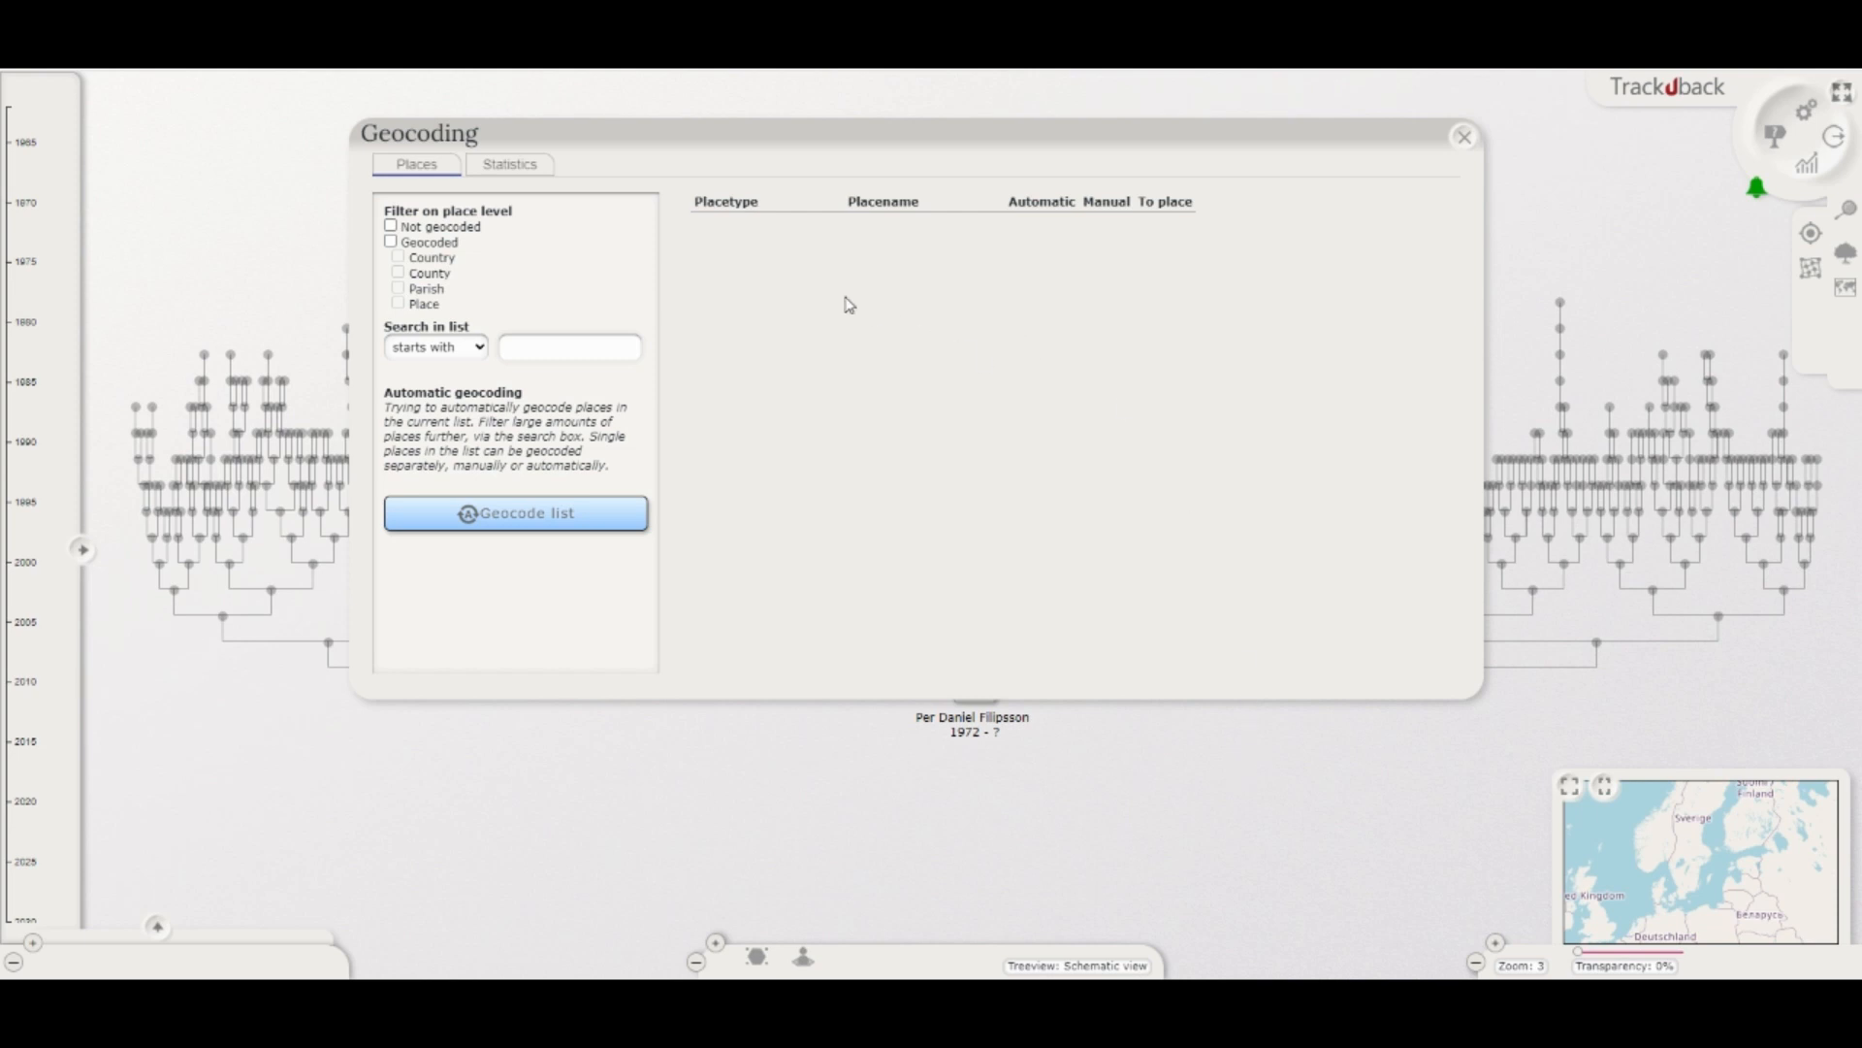
{"action": "left_click", "coordinate": [392, 242]}
{"action": "left_click", "coordinate": [393, 244]}
{"action": "left_click", "coordinate": [394, 228]}
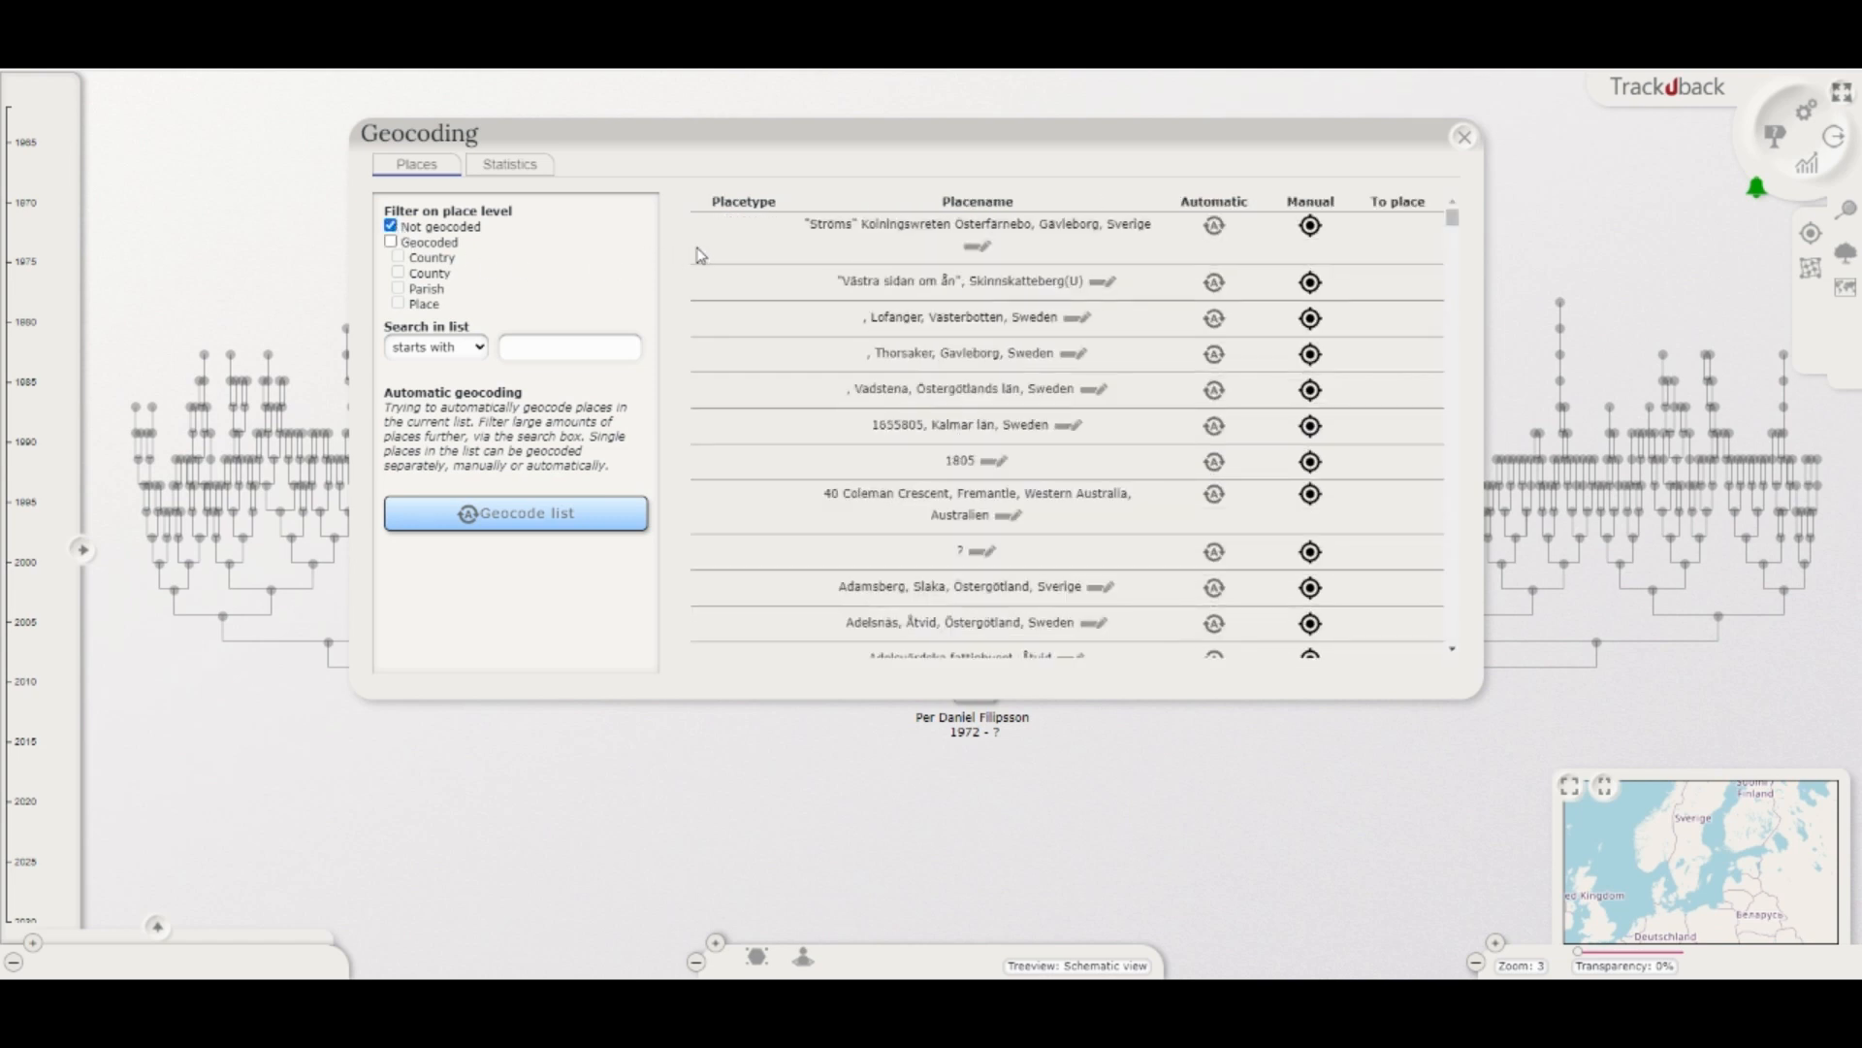
{"action": "left_click_drag", "start_coordinate": [1452, 217], "coordinate": [1442, 671]}
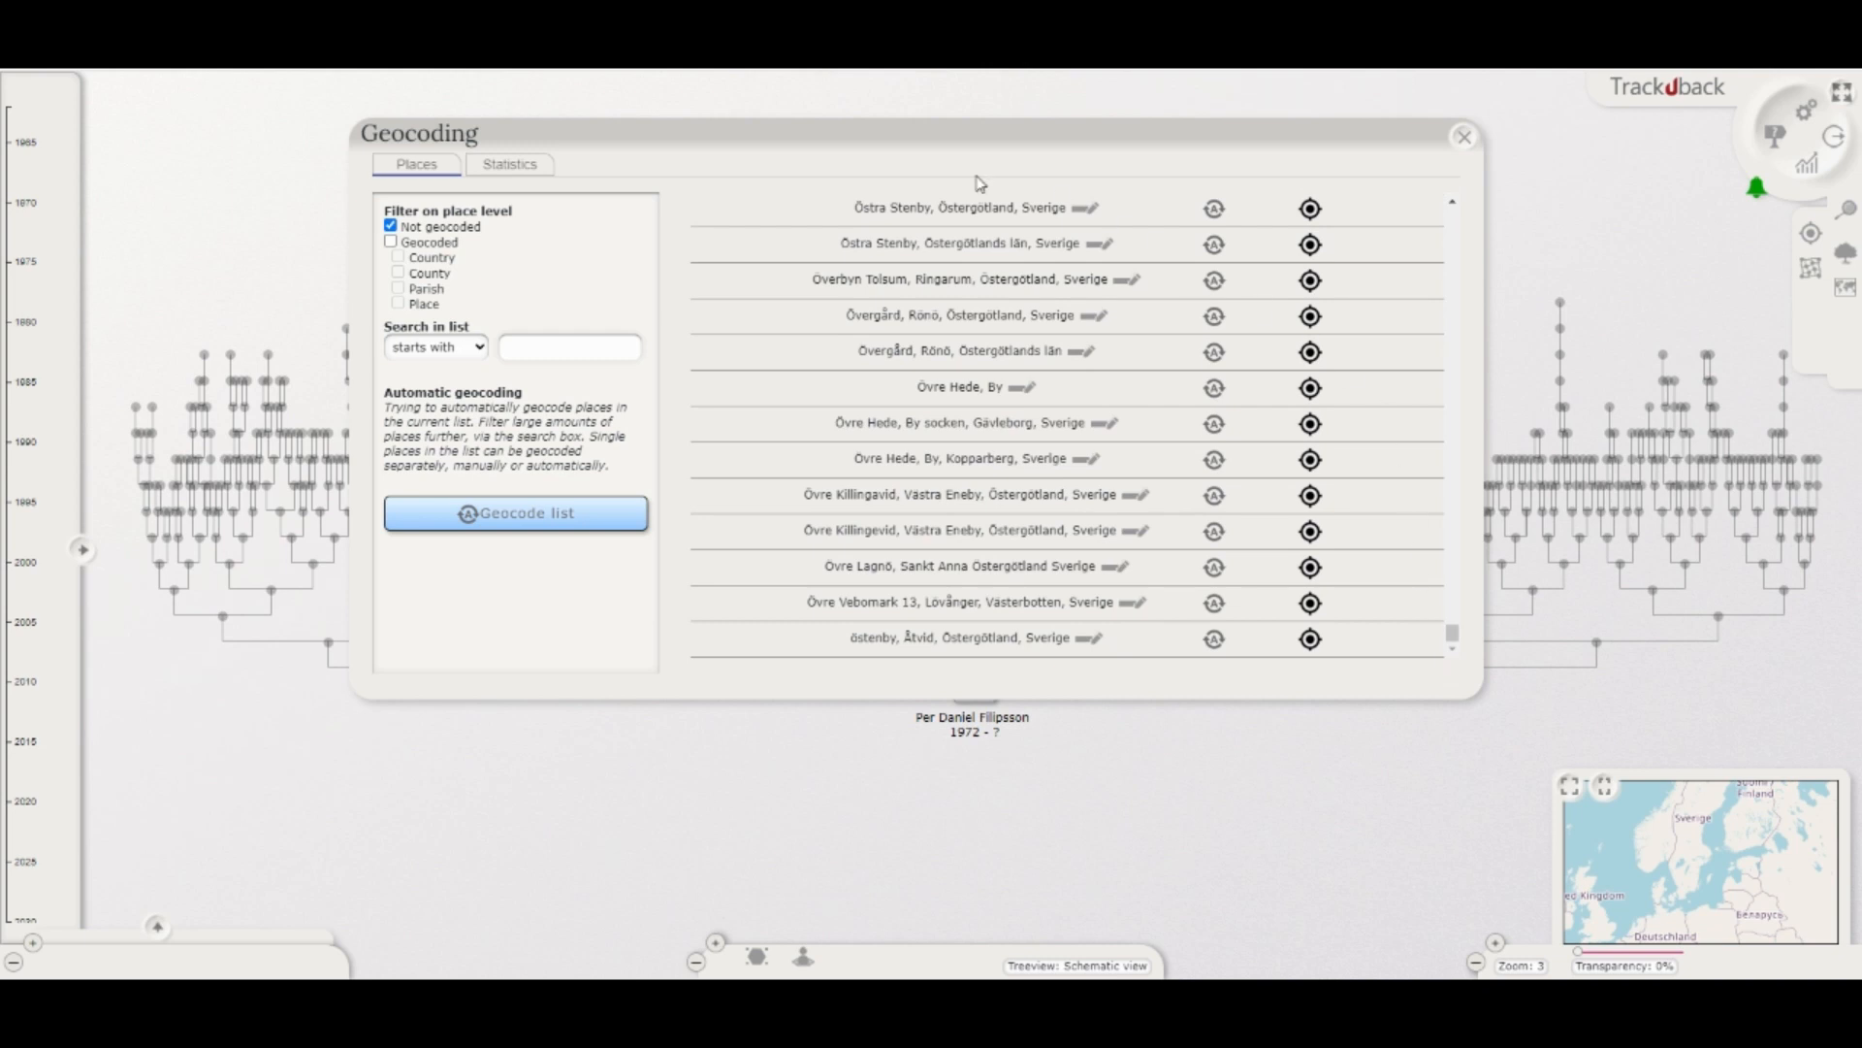
Step: Geocode the whole filtered list automatically and save all suggestions
{"action": "left_click", "coordinate": [554, 516]}
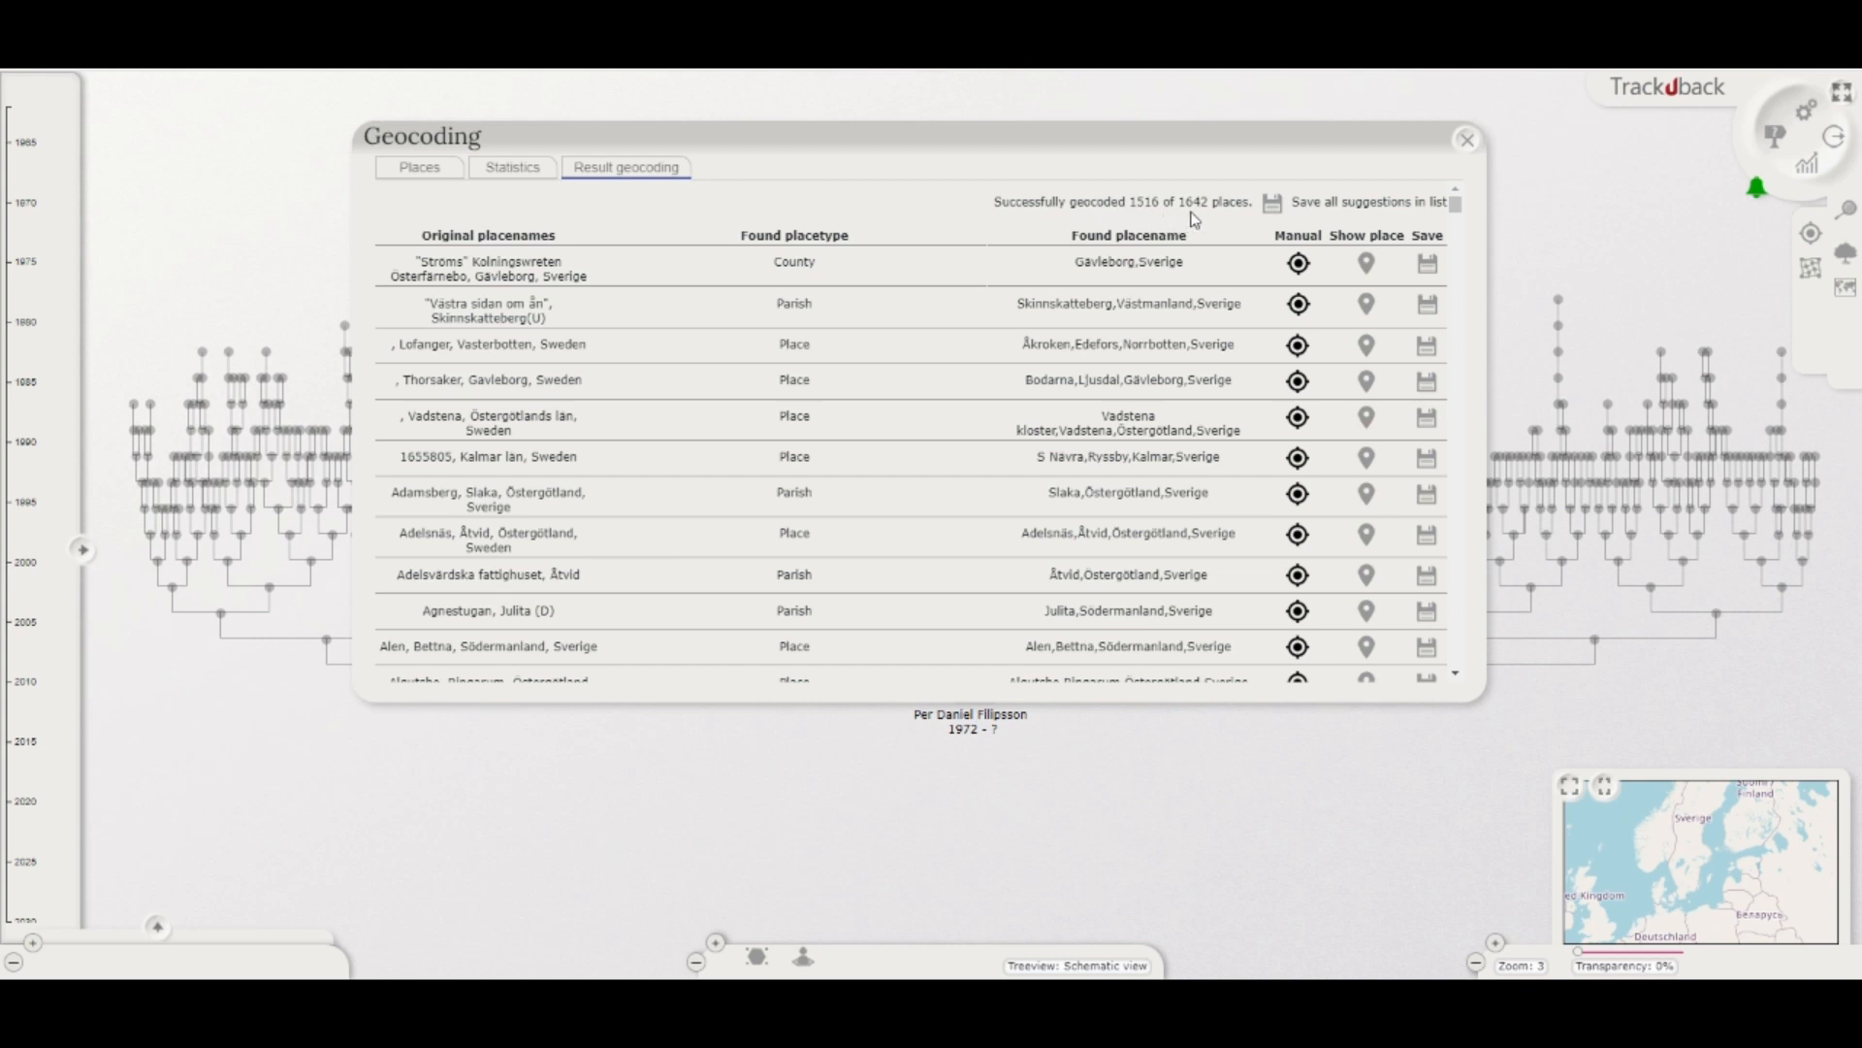
{"action": "left_click", "coordinate": [1275, 206]}
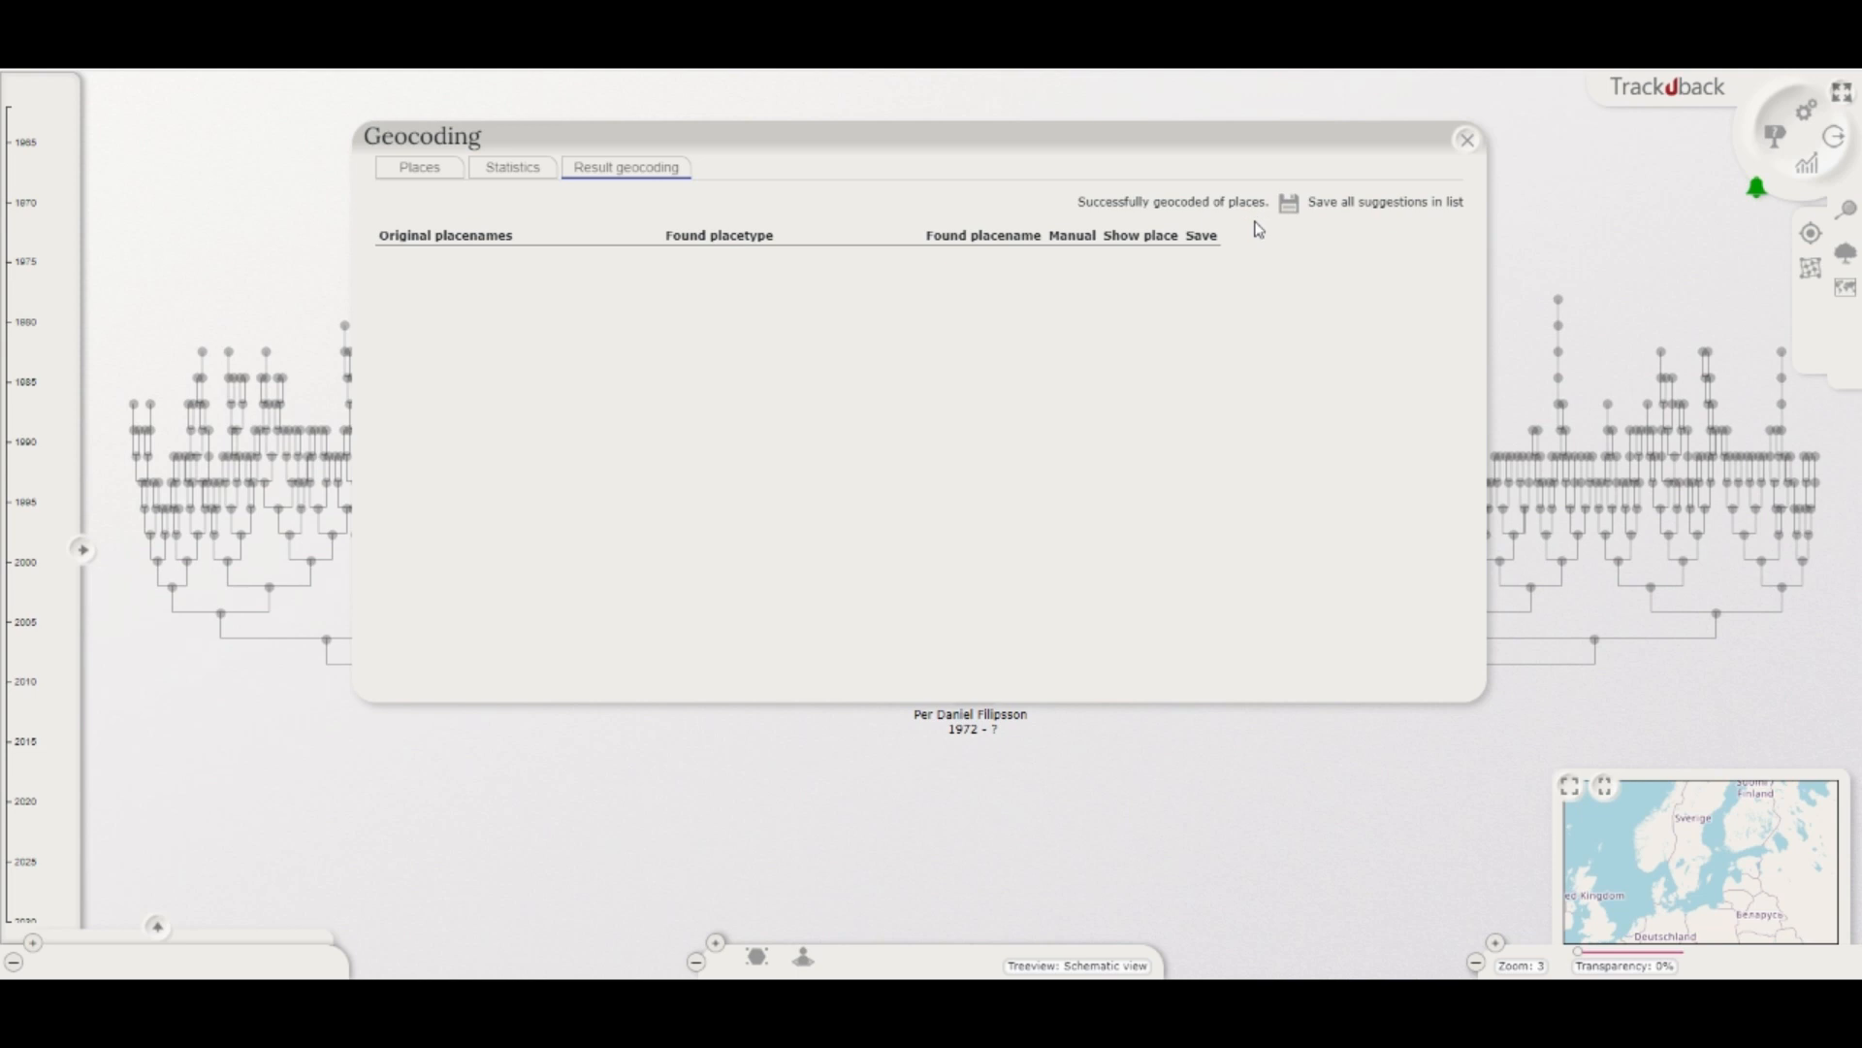
Step: Review the geocoding statistics and the list of places that are still not geocoded
{"action": "left_click", "coordinate": [523, 177]}
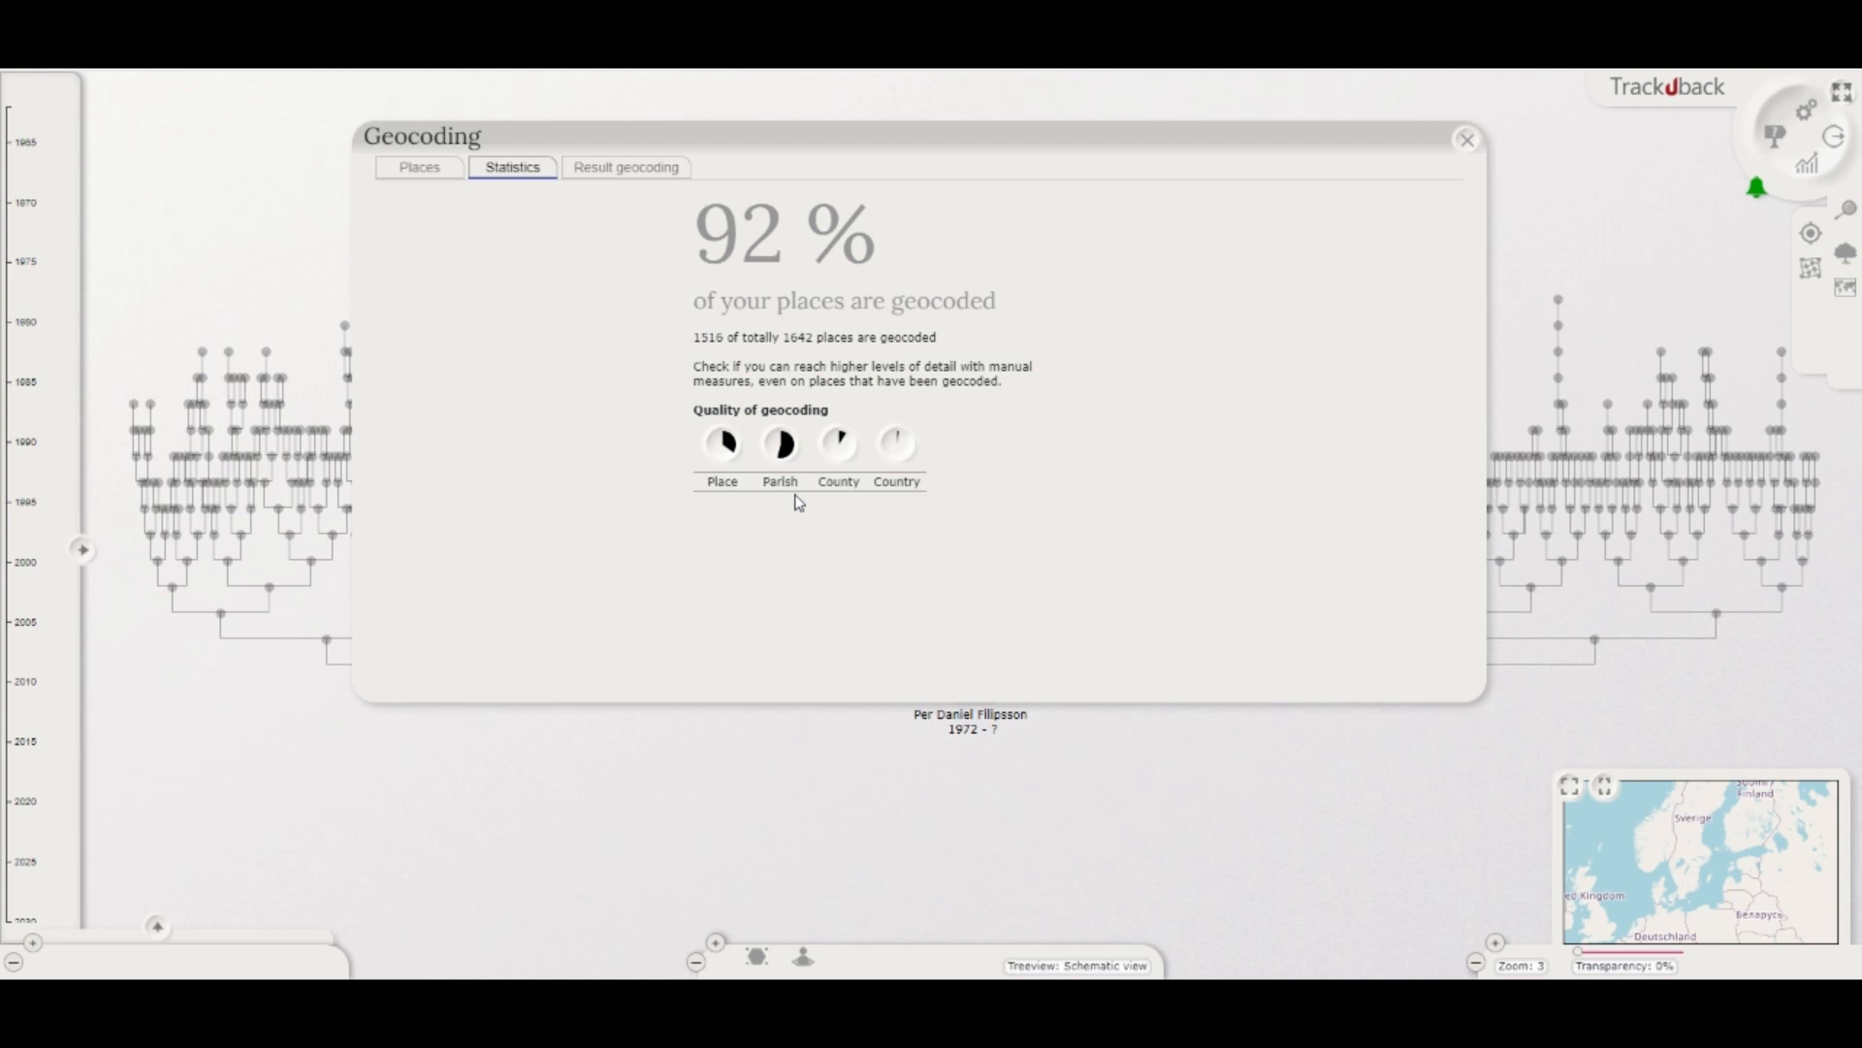
{"action": "left_click", "coordinate": [423, 171]}
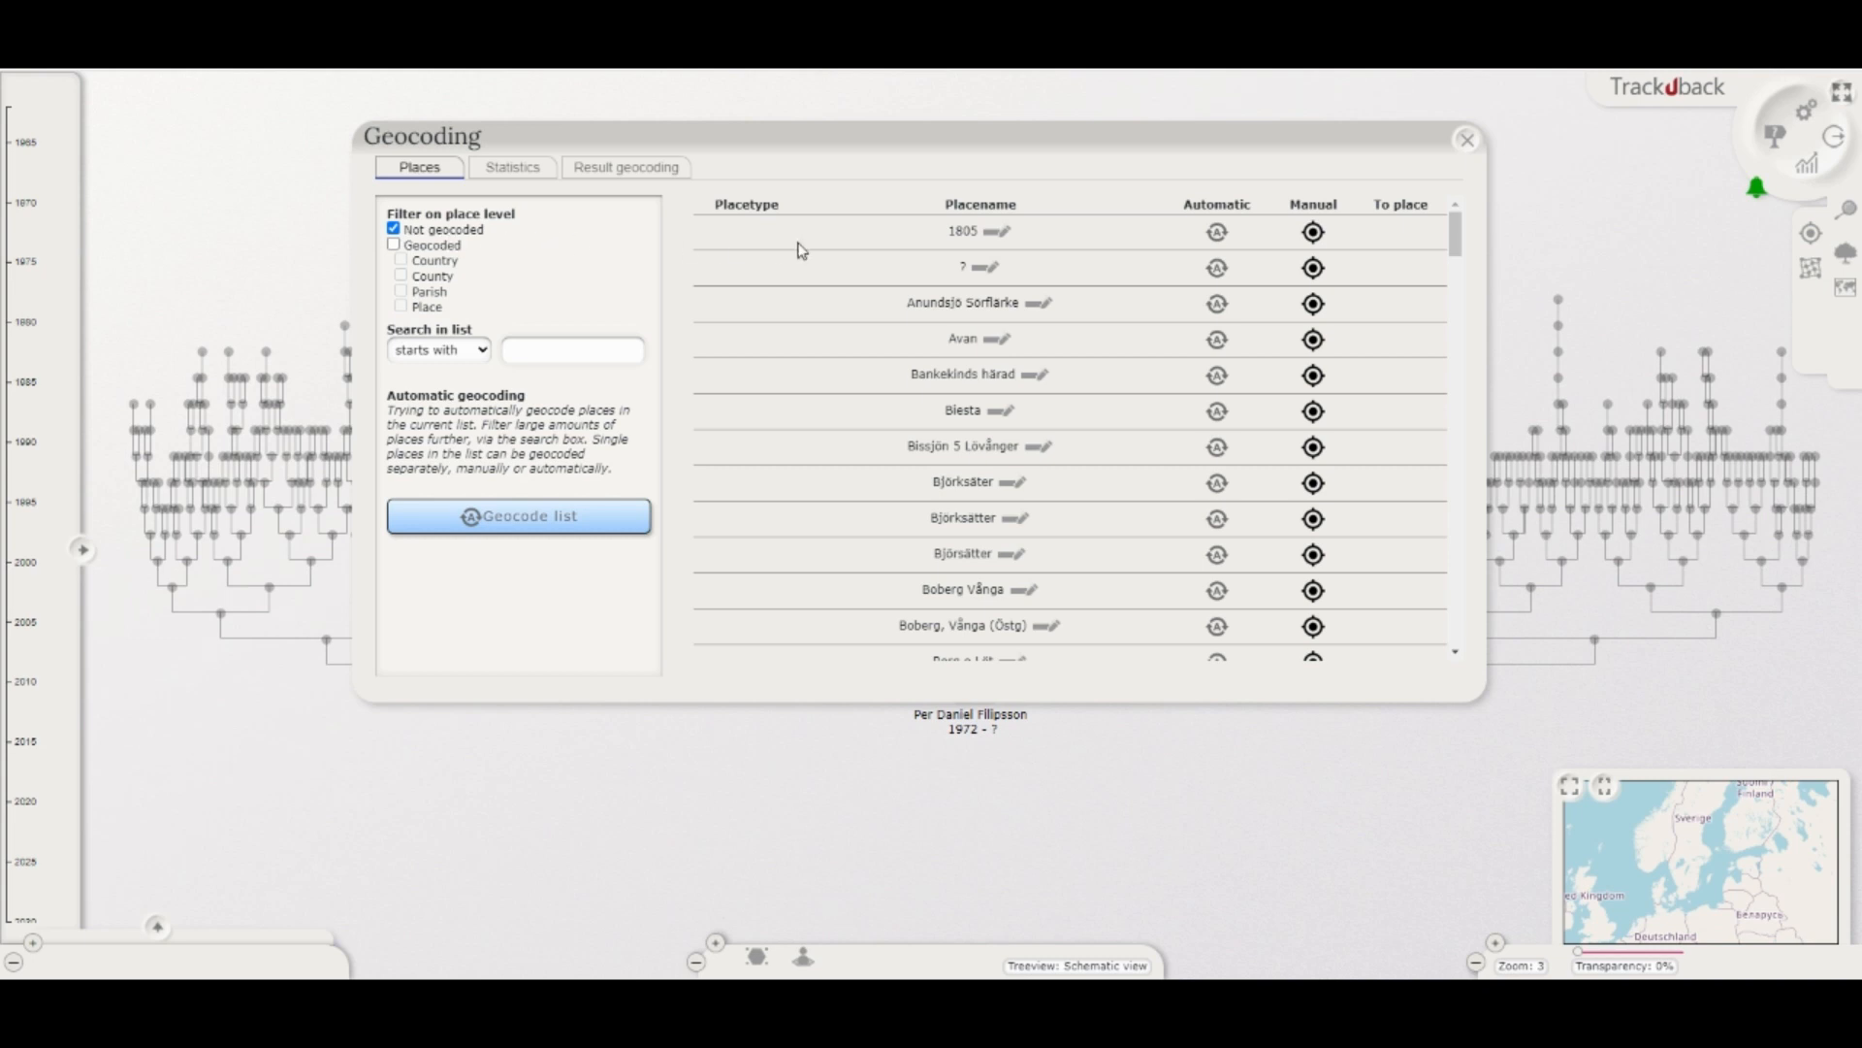
{"action": "left_click_drag", "start_coordinate": [1458, 237], "coordinate": [1482, 658]}
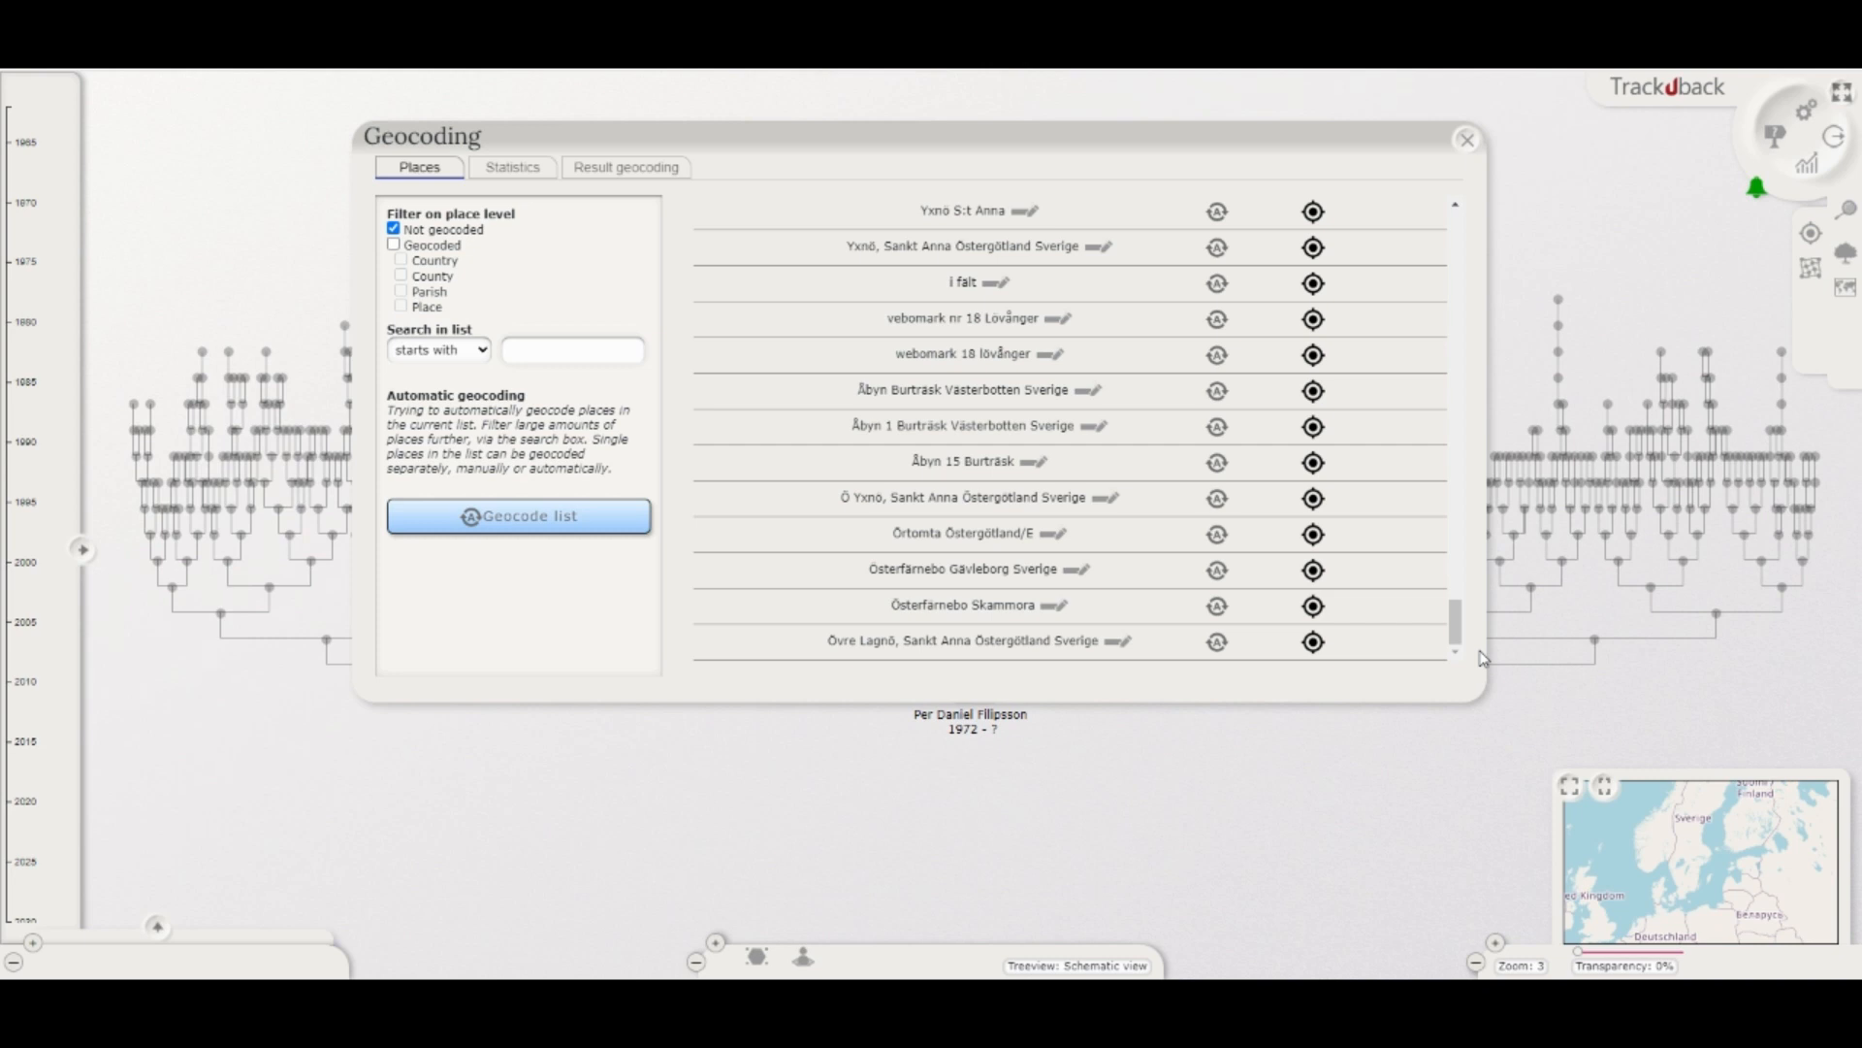
Step: Change the place name Gammelbyn 8 Burträsk to "Gammelbyn 8, Burträsk, Västerbotten, Sverige" and save it
{"action": "scroll", "coordinate": [983, 344], "scroll_direction": "up", "scroll_amount": 10}
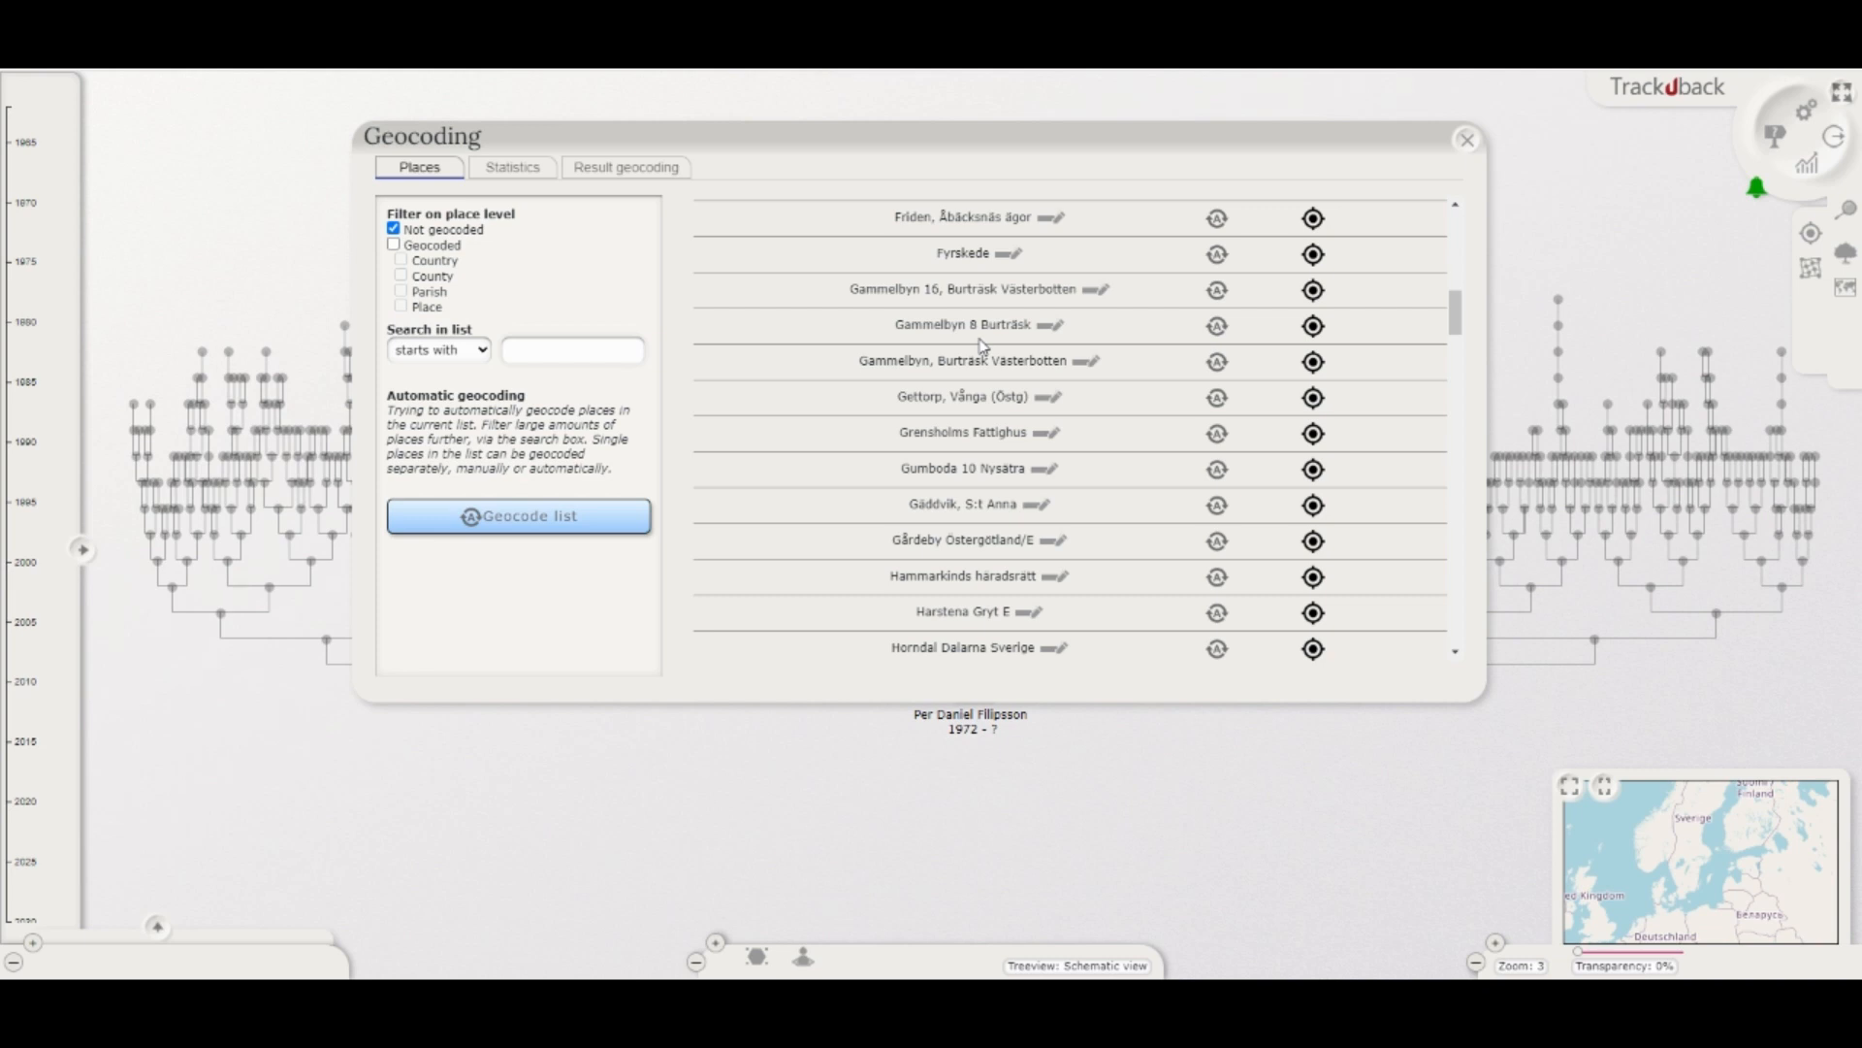
{"action": "left_click", "coordinate": [1052, 328]}
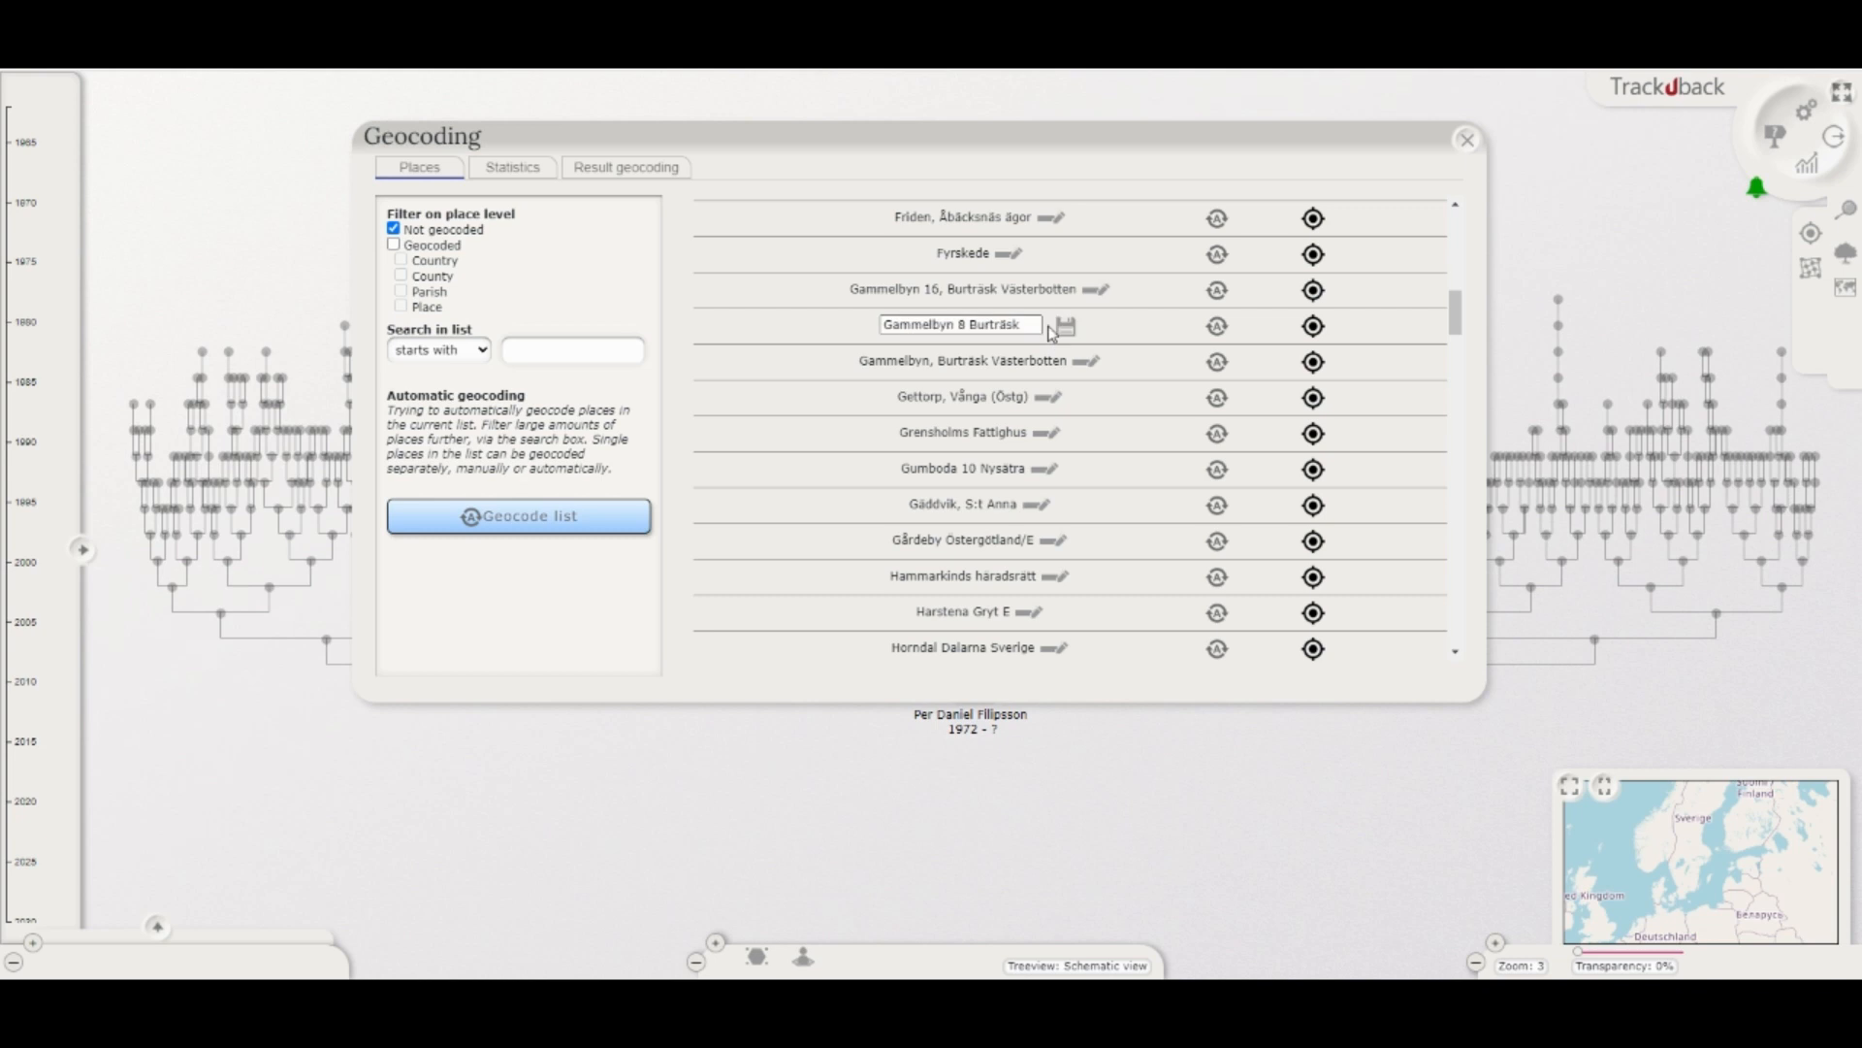
{"action": "left_click", "coordinate": [971, 330]}
{"action": "type", "text": ","}
{"action": "left_click", "coordinate": [1040, 330]}
{"action": "type", "text": ", Västerbotten, Sverige"}
{"action": "left_click", "coordinate": [1067, 333]}
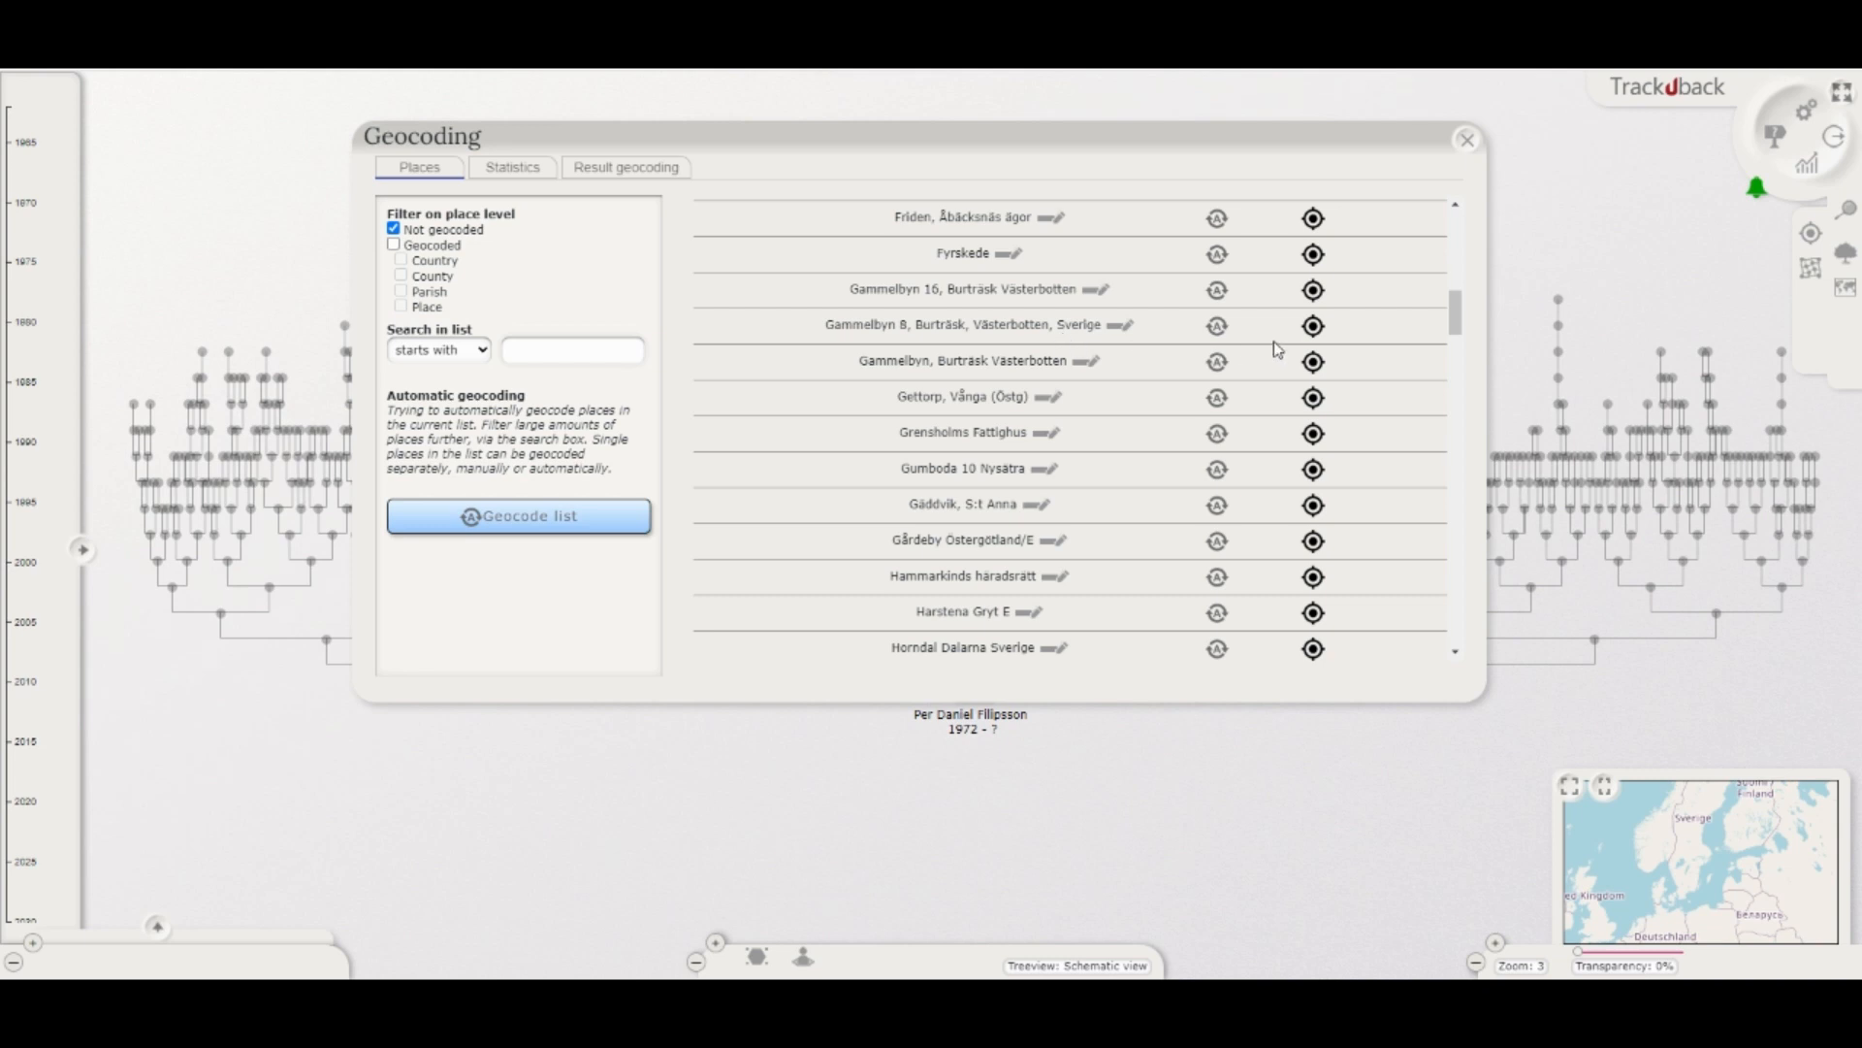
Step: Geocode the corrected Gammelbyn 8 place automatically and save the suggestion after checking its position on the map
{"action": "left_click", "coordinate": [1218, 328]}
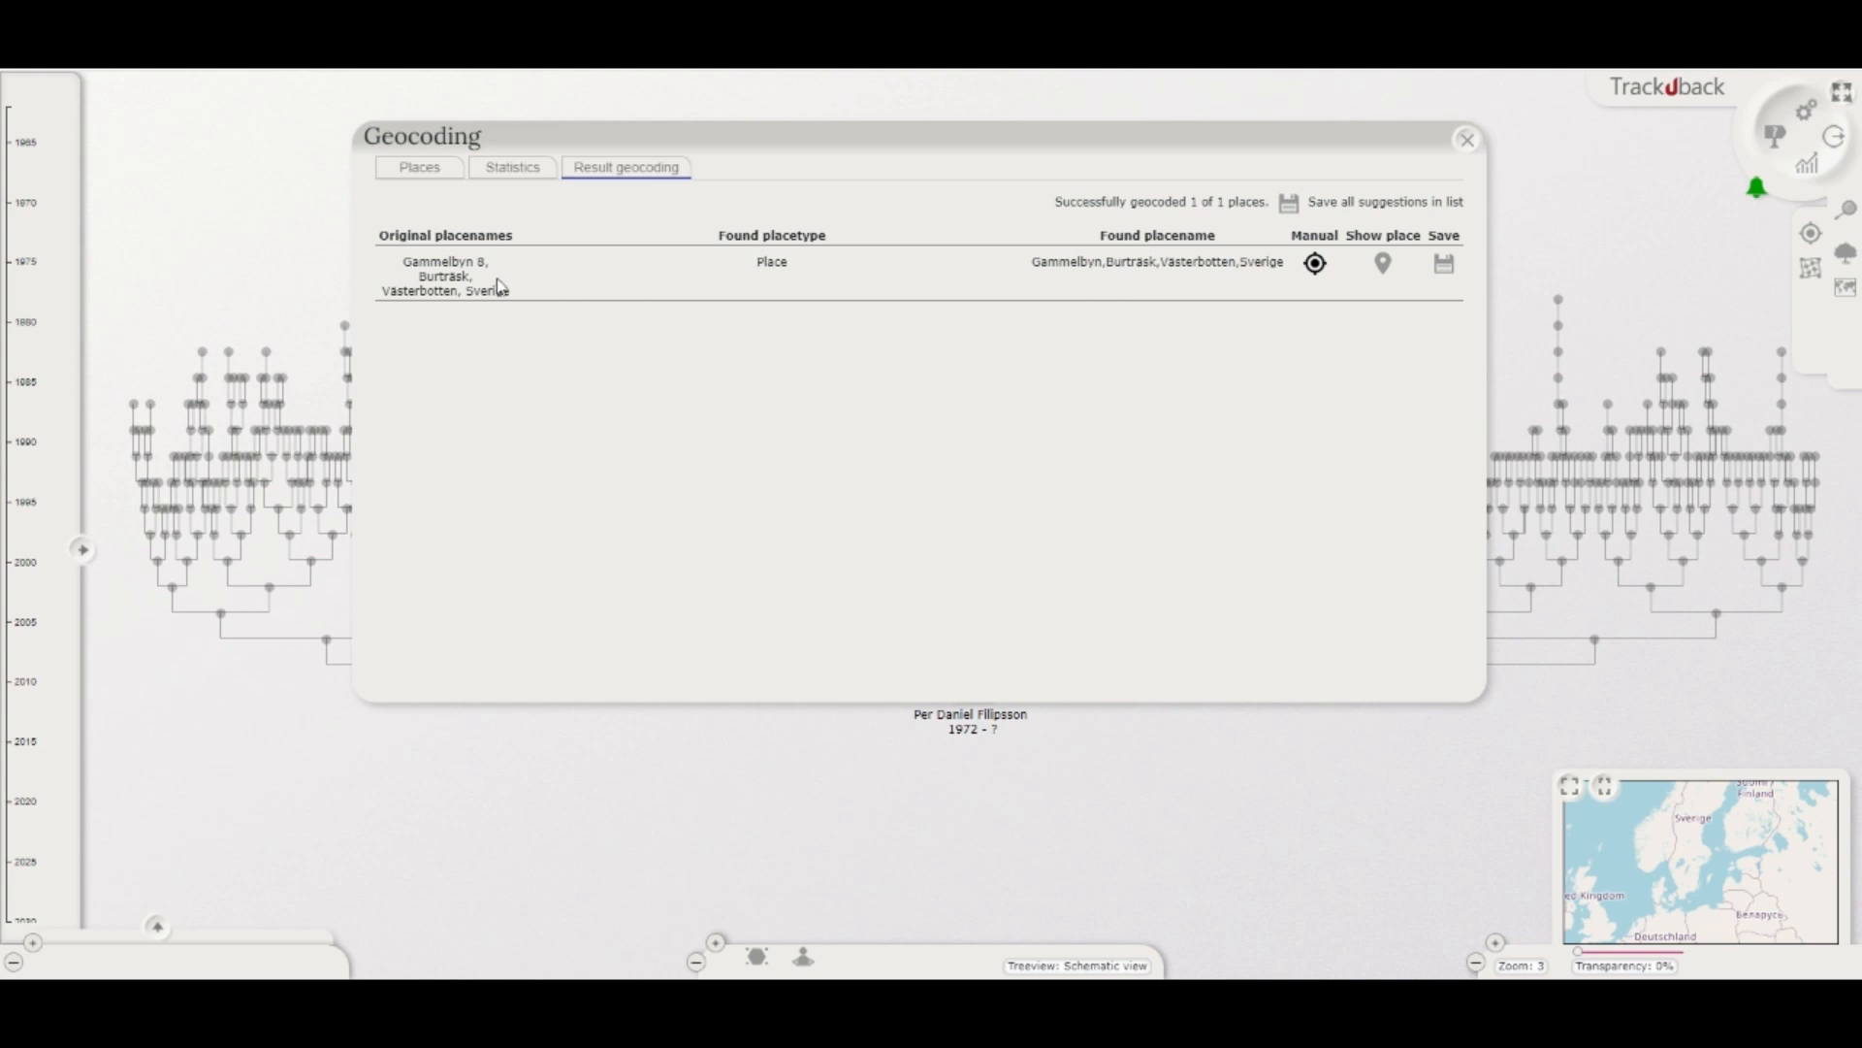
{"action": "left_click", "coordinate": [1386, 268]}
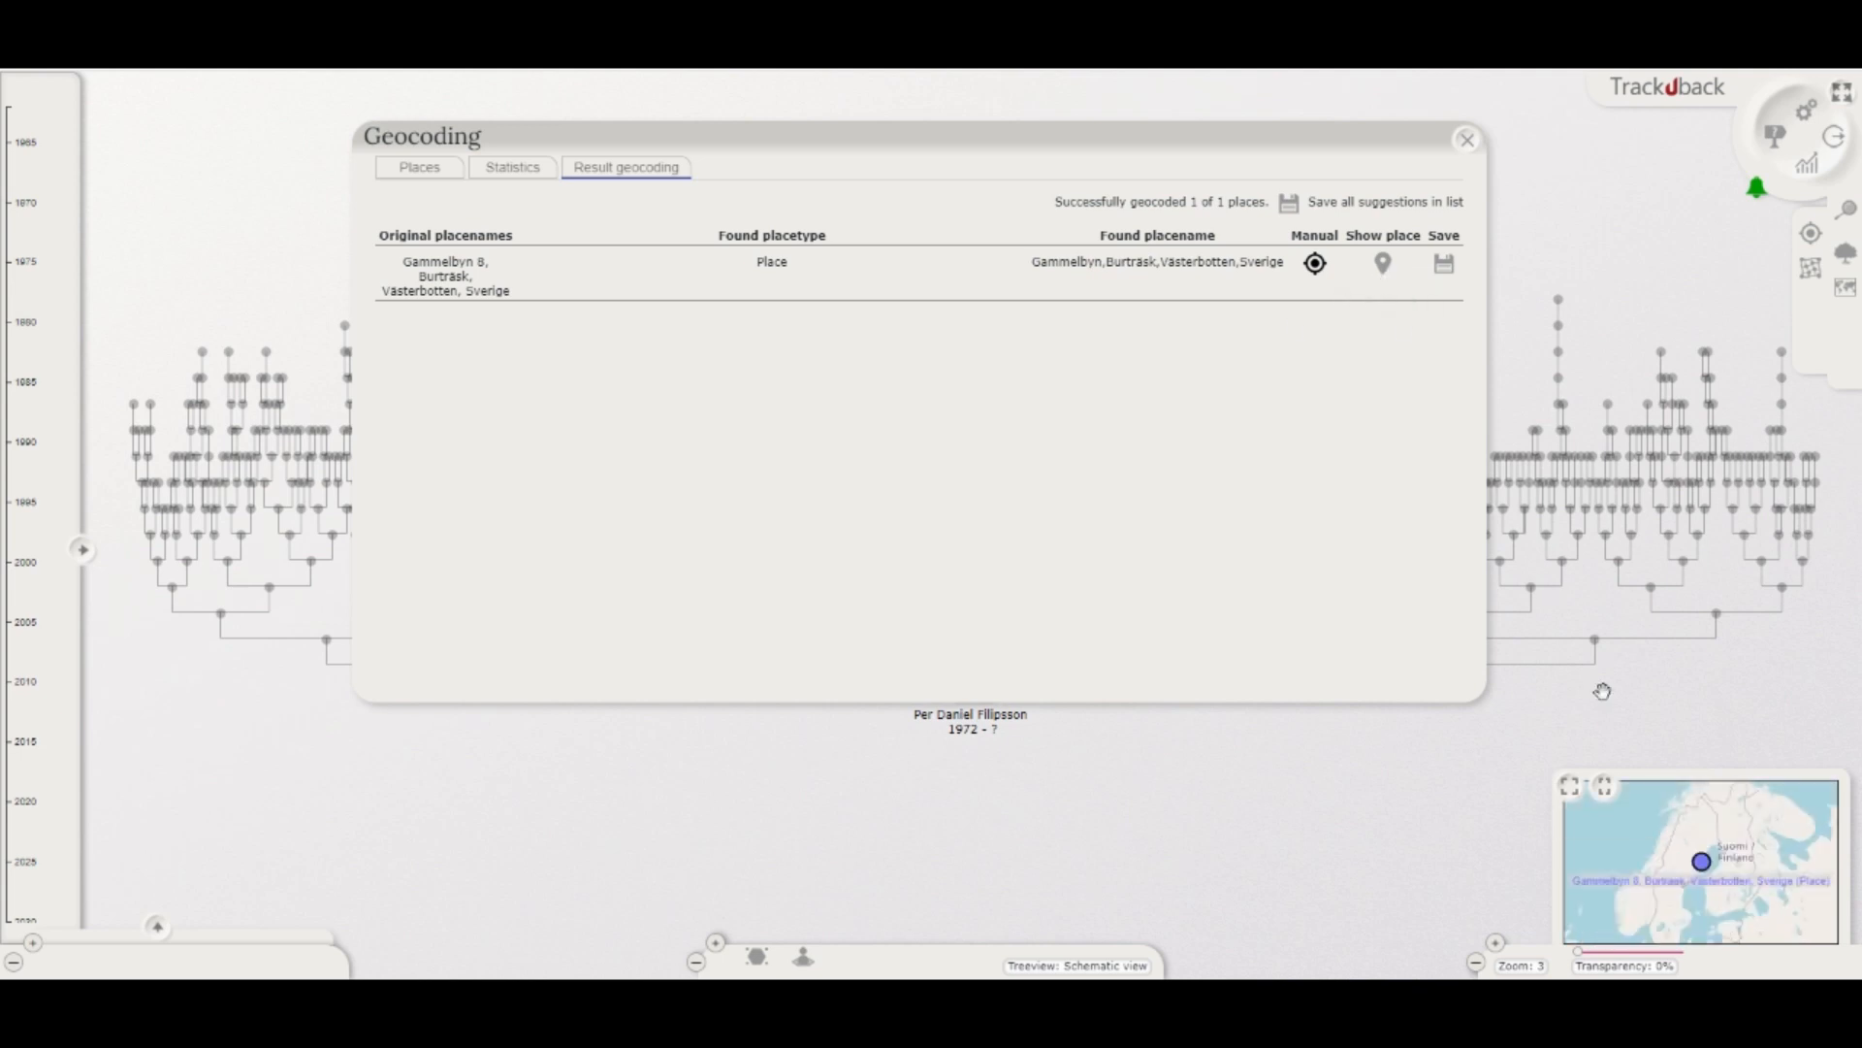
{"action": "scroll", "coordinate": [1698, 863], "scroll_direction": "up", "scroll_amount": 4}
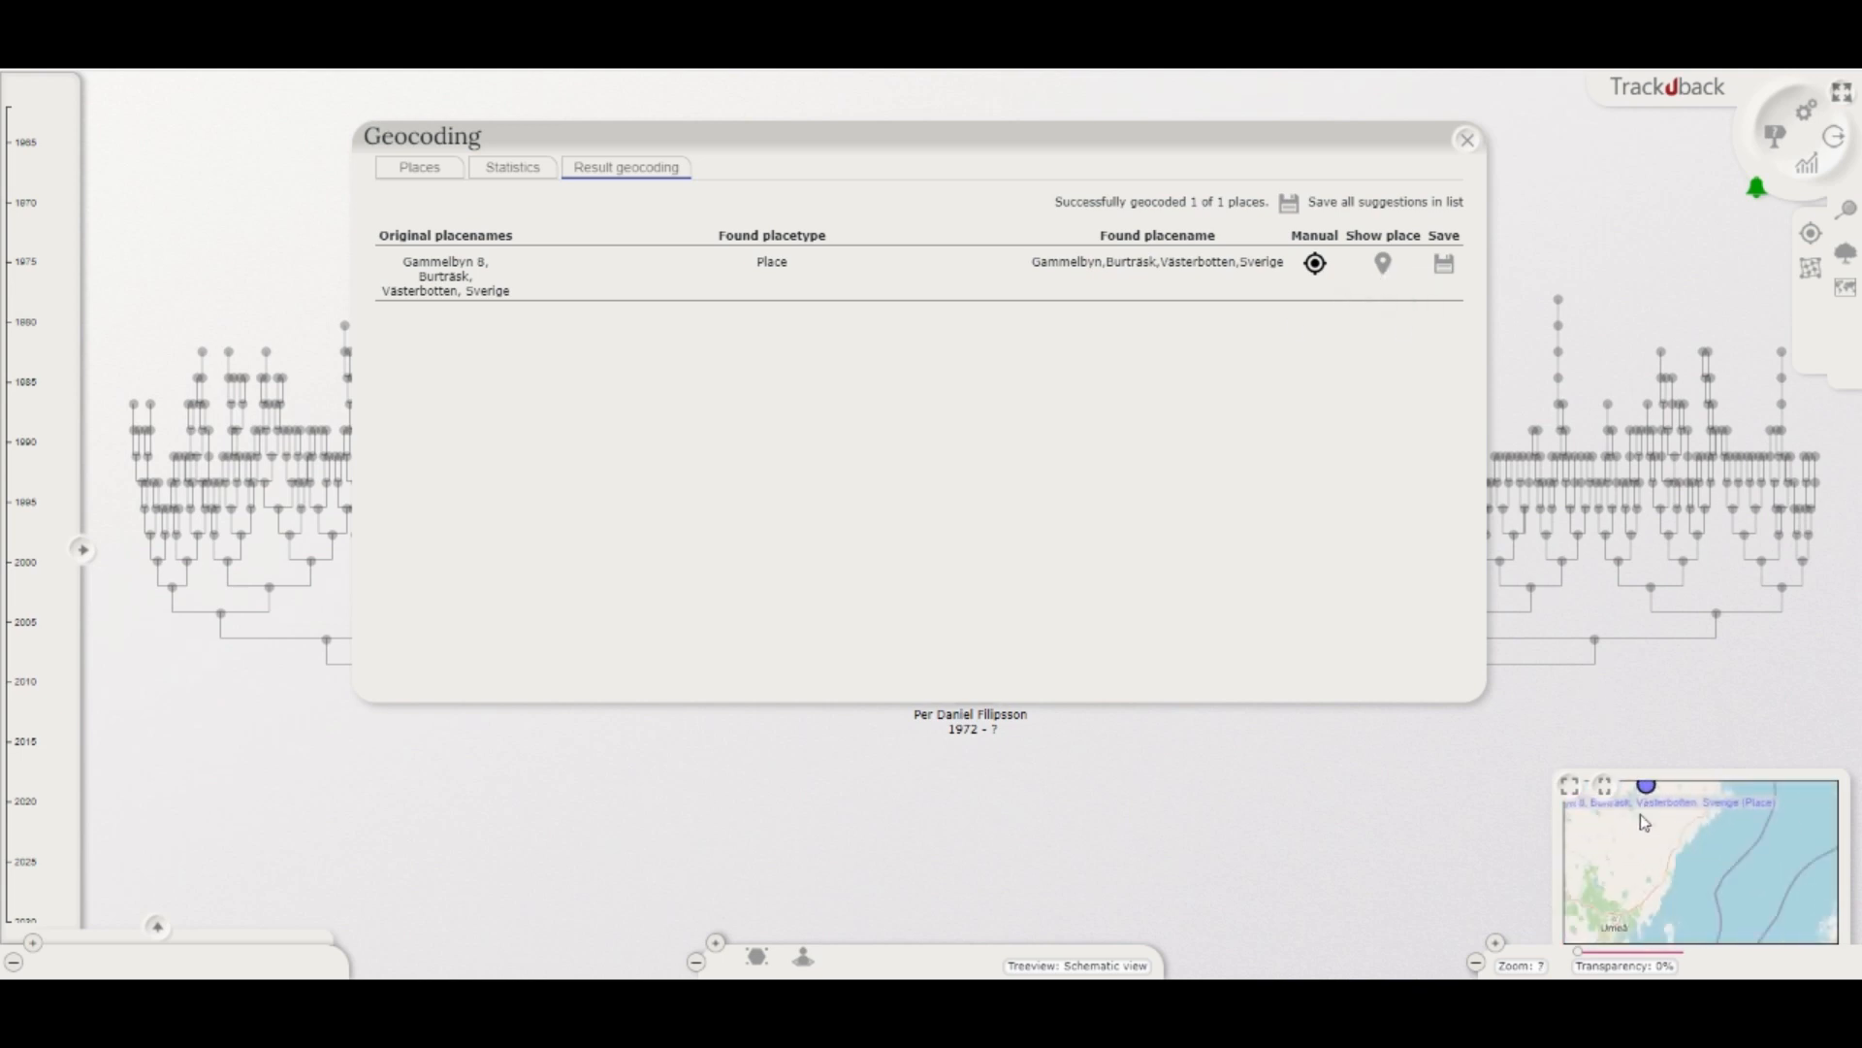
{"action": "scroll", "coordinate": [1665, 851], "scroll_direction": "up", "scroll_amount": 3}
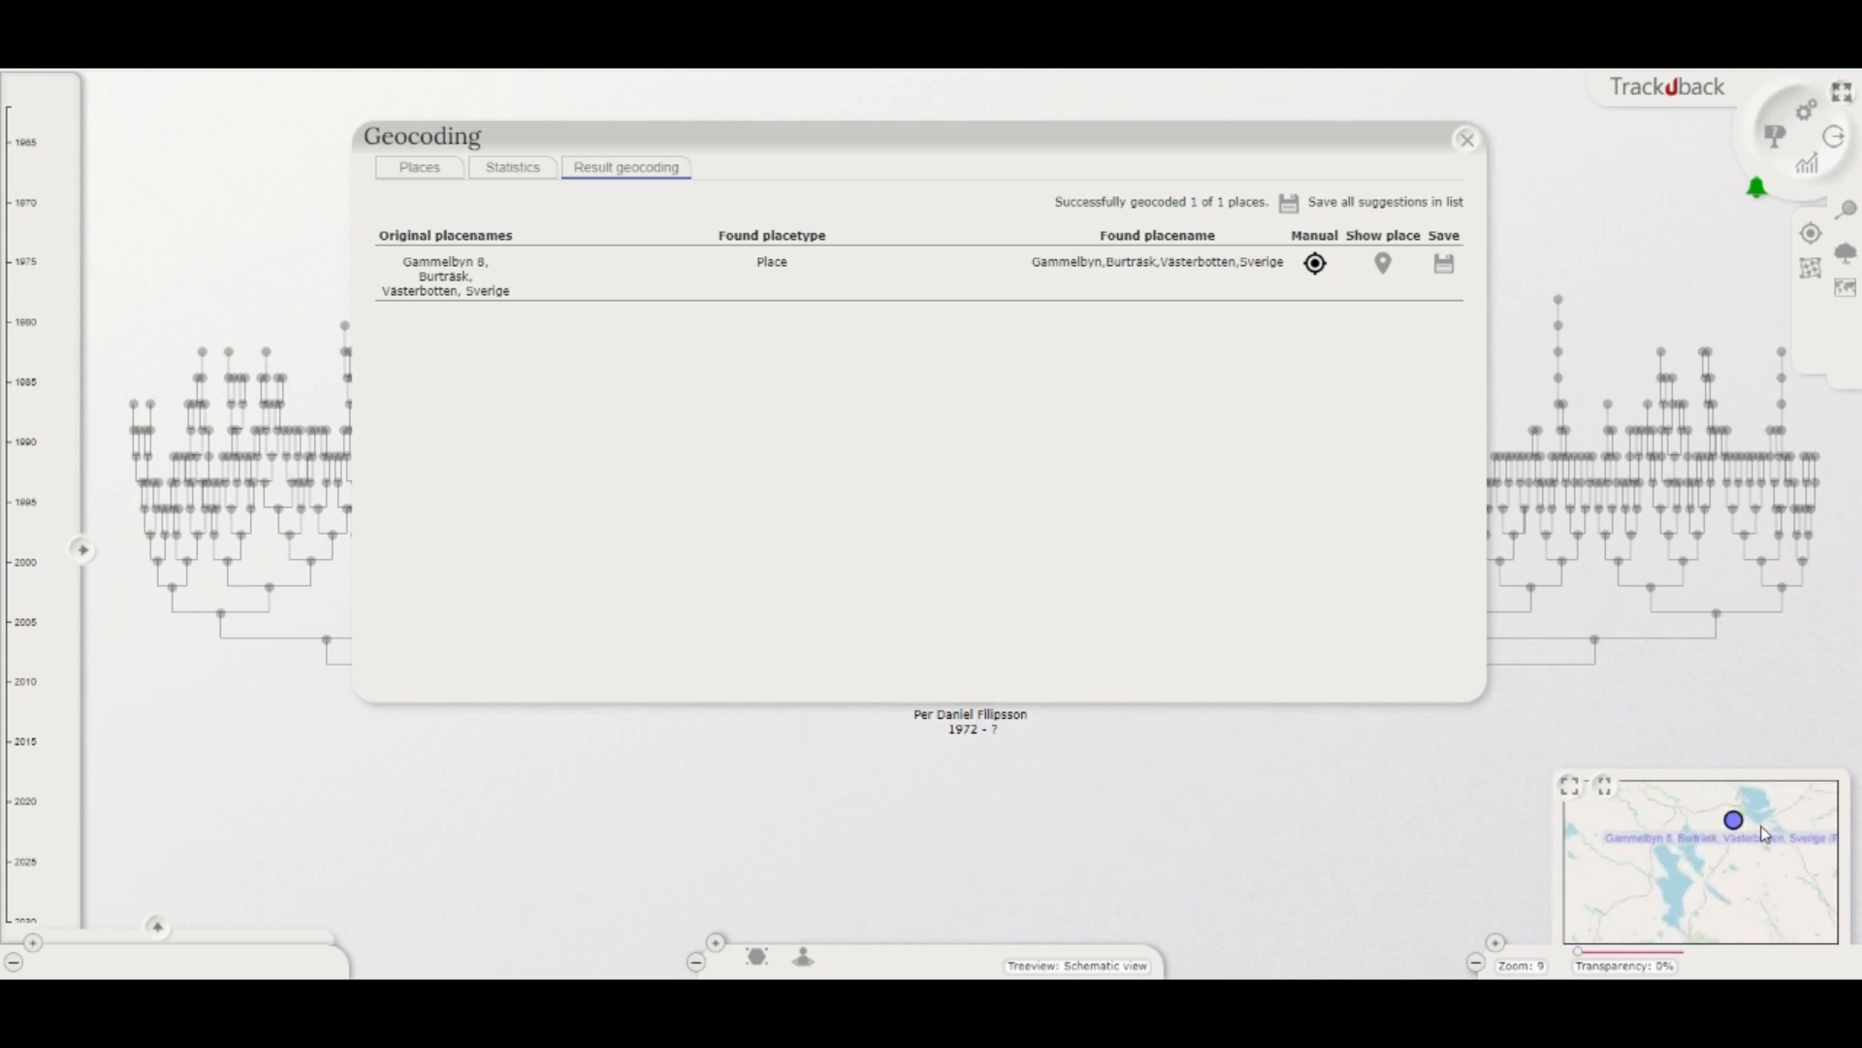
{"action": "scroll", "coordinate": [1739, 826], "scroll_direction": "up", "scroll_amount": 2}
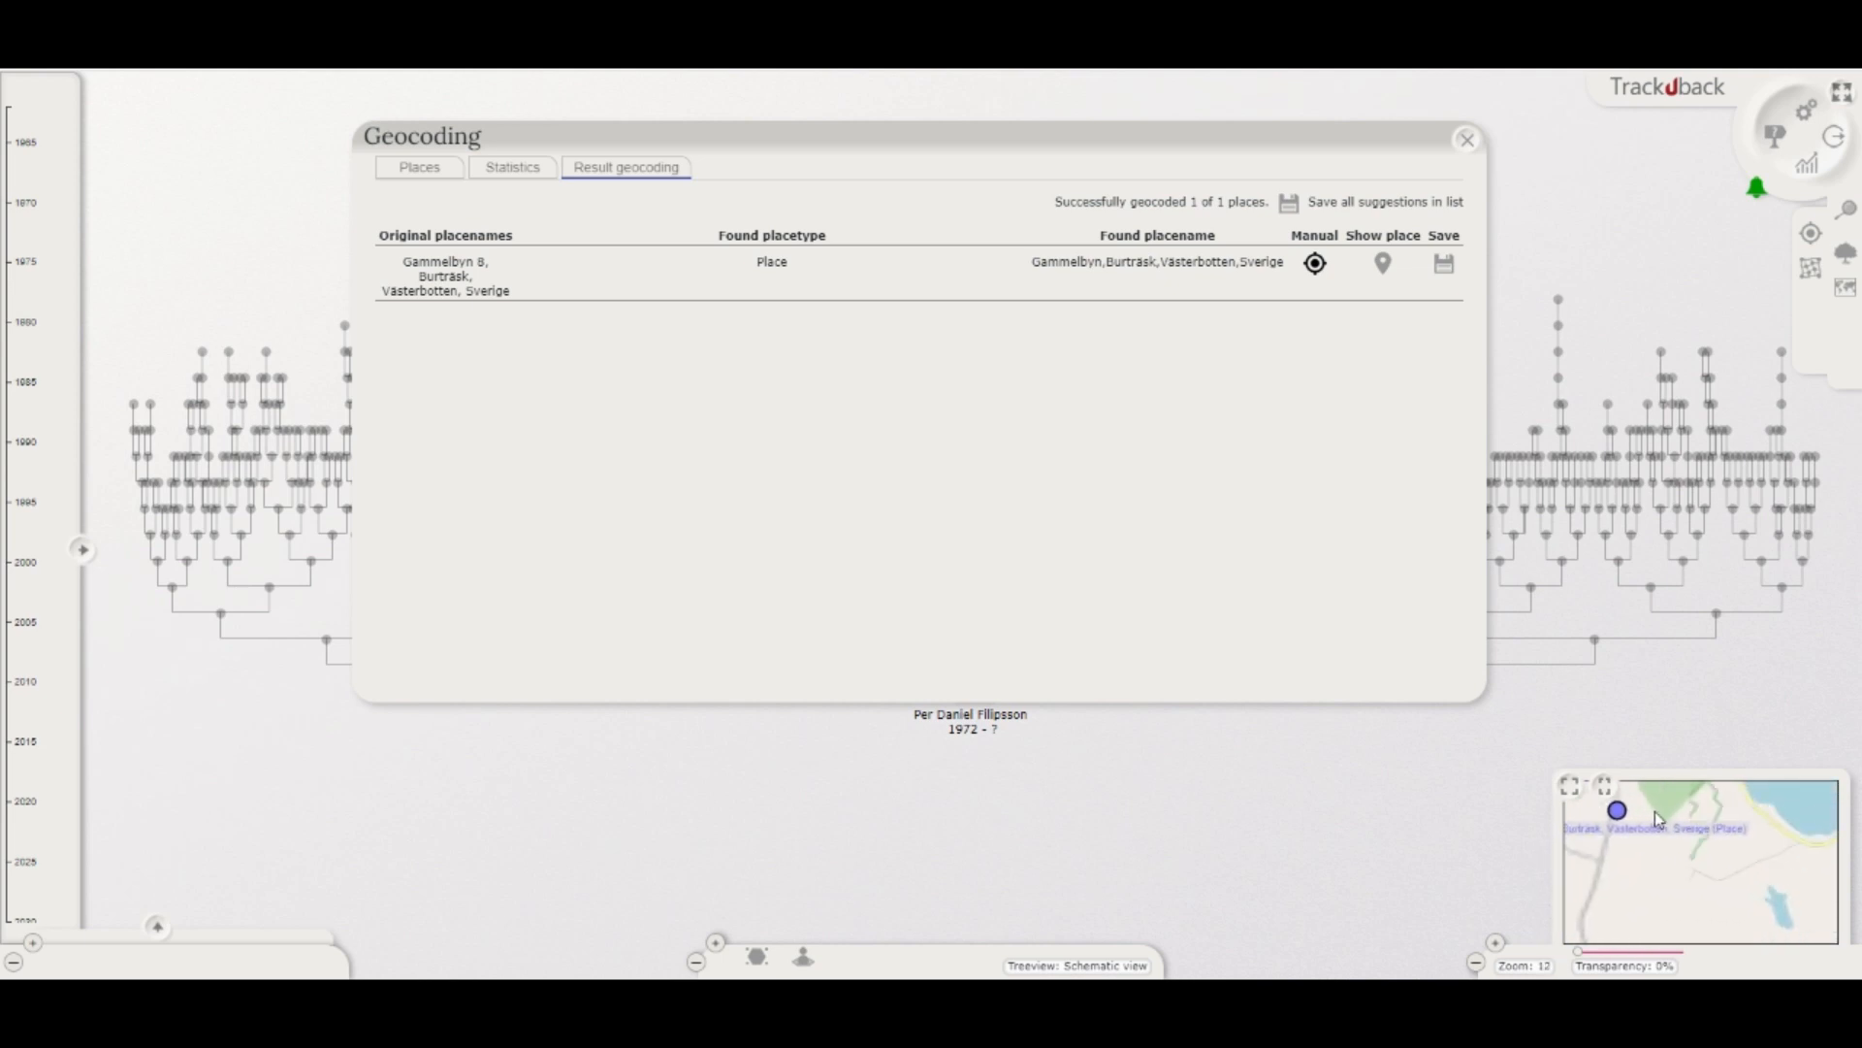
{"action": "scroll", "coordinate": [1725, 850], "scroll_direction": "up", "scroll_amount": 2}
{"action": "scroll", "coordinate": [1722, 854], "scroll_direction": "down", "scroll_amount": 3}
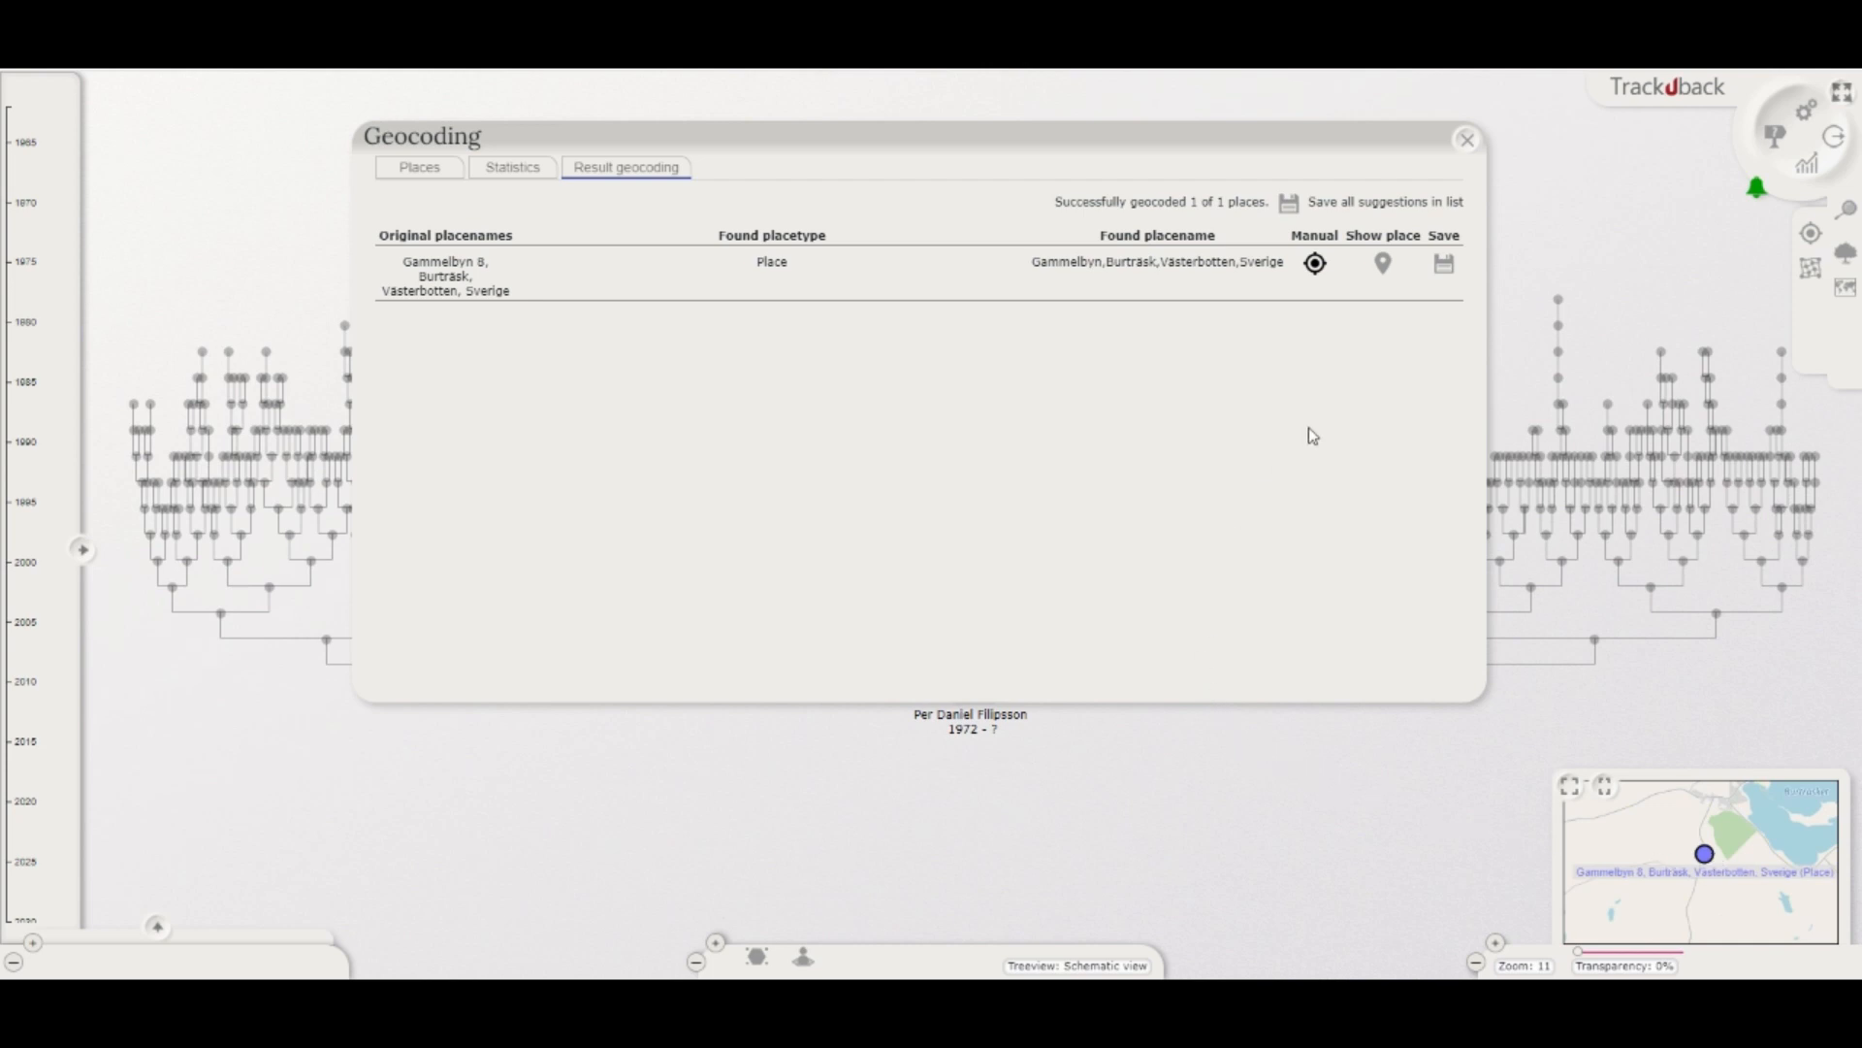
{"action": "left_click", "coordinate": [1449, 270]}
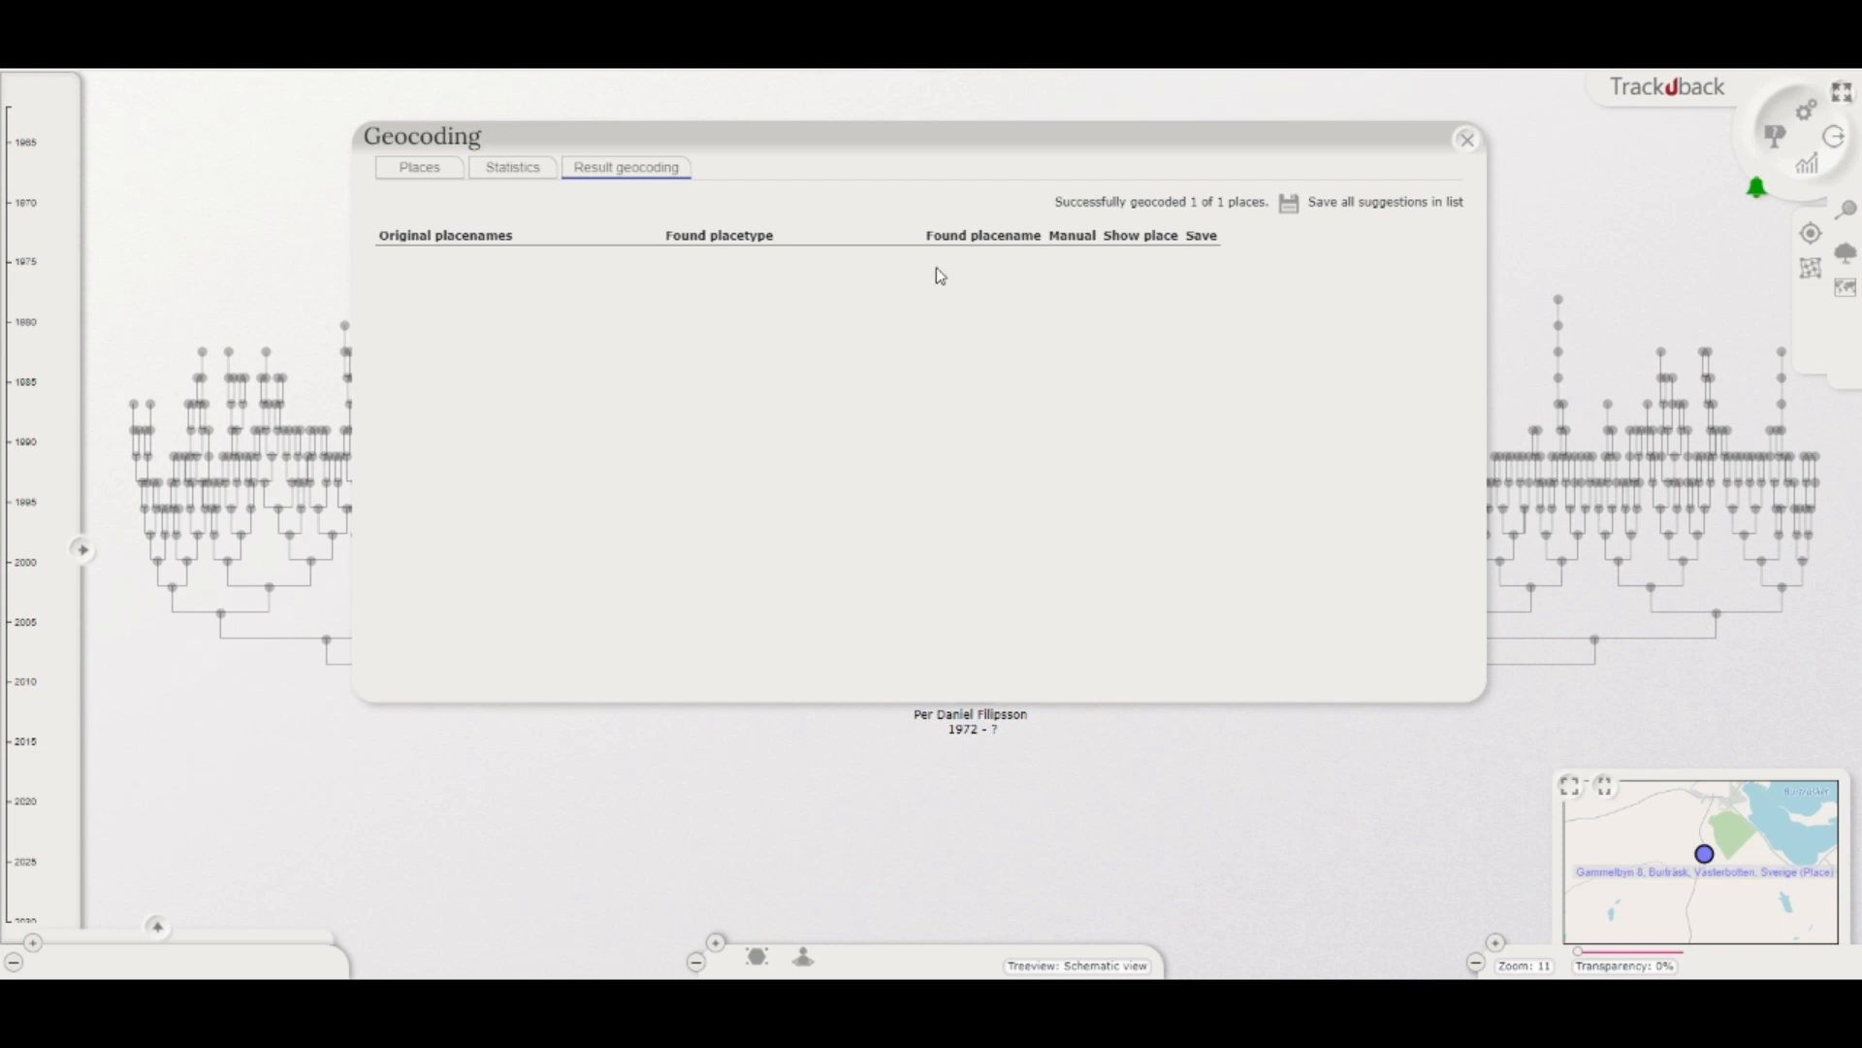
Step: Filter the place list to show only places geocoded at Country level
{"action": "left_click", "coordinate": [419, 171]}
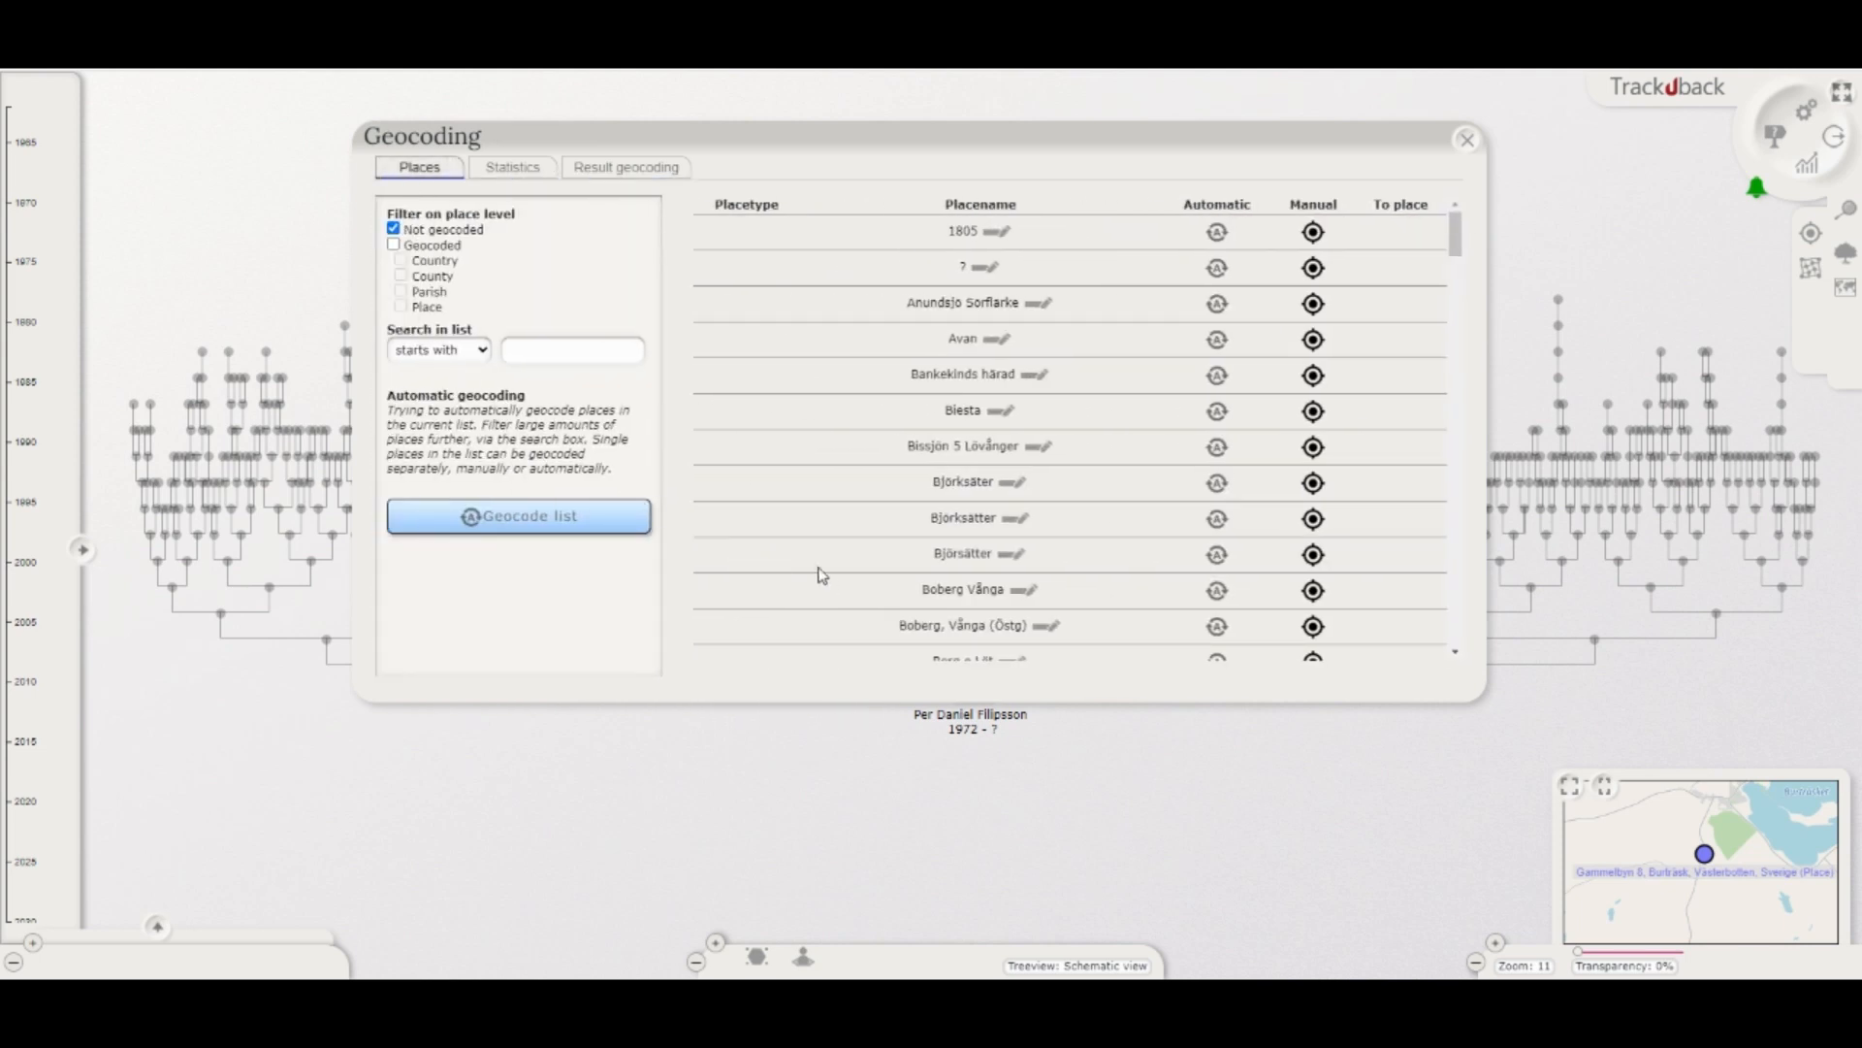
{"action": "left_click", "coordinate": [394, 229]}
{"action": "left_click", "coordinate": [396, 249]}
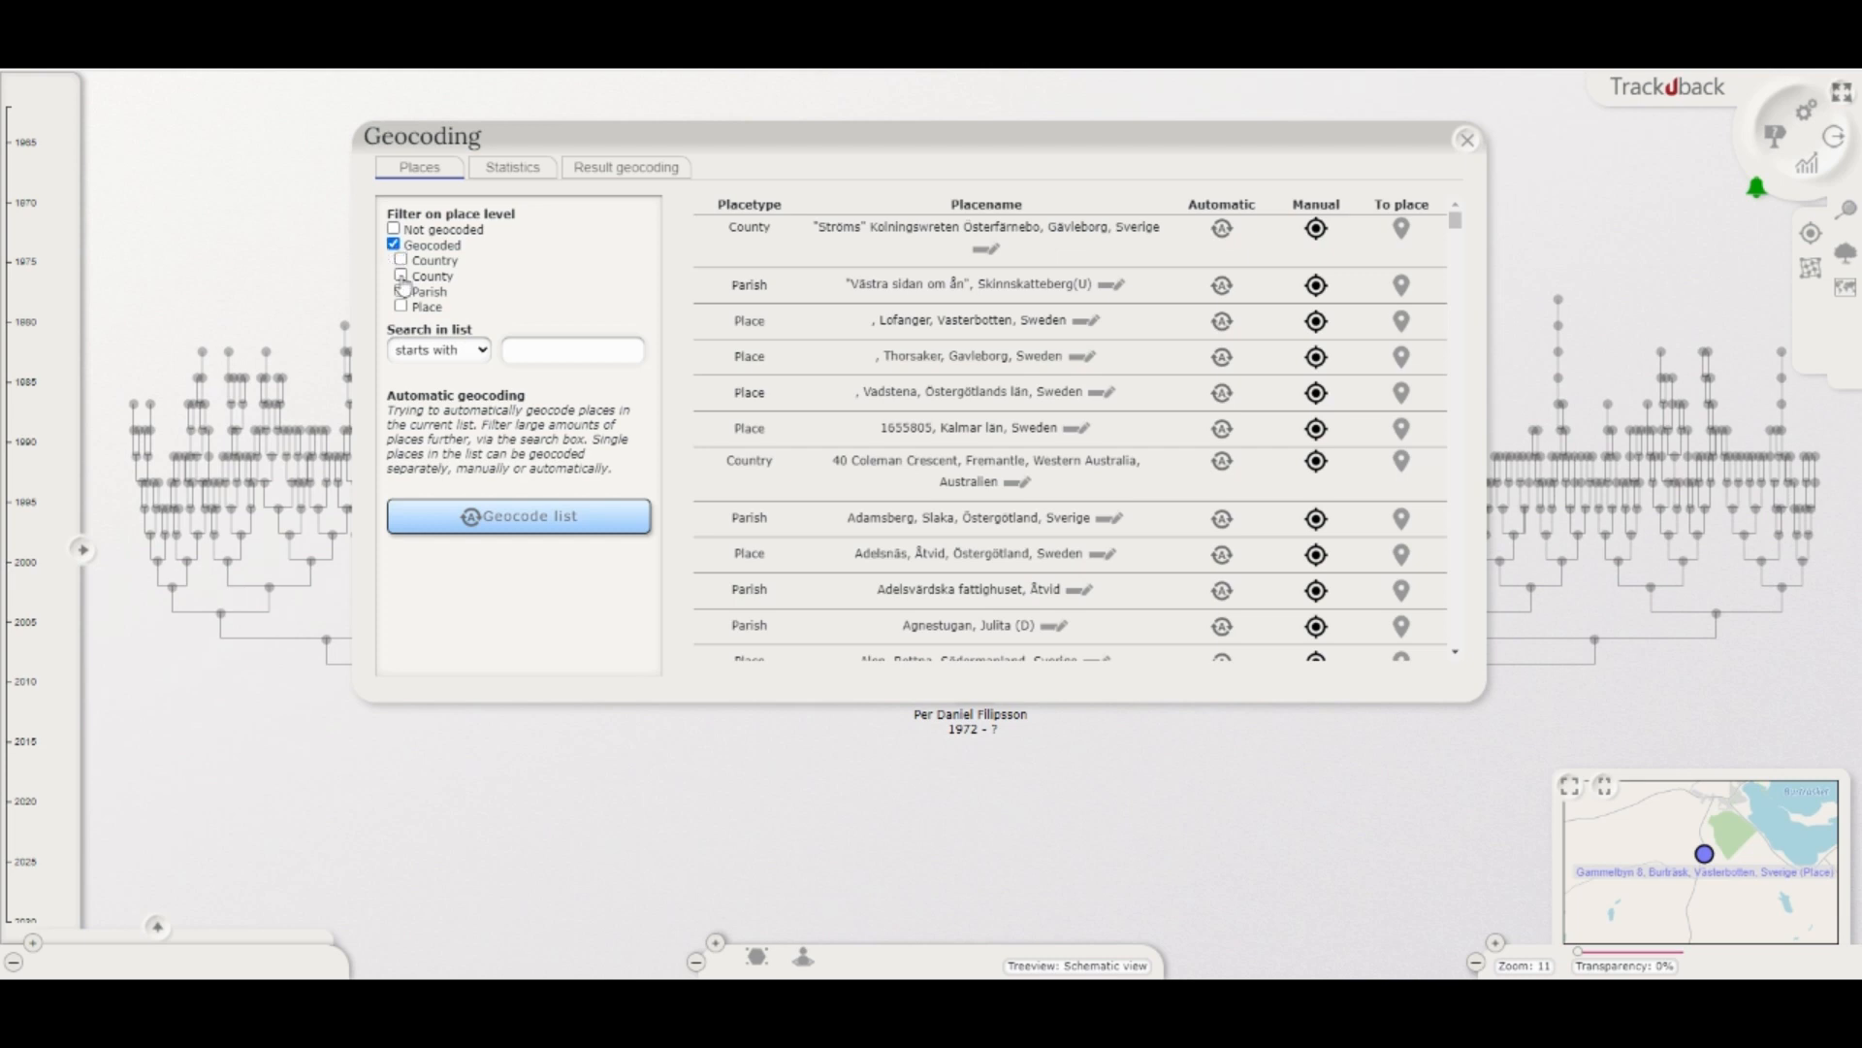
{"action": "left_click", "coordinate": [401, 260]}
Step: Start positioning Sänkkärr, Sankt Anna Östergötland, Sverige manually and mark its location at the Sänkkärr label on the modern map
{"action": "scroll", "coordinate": [919, 447], "scroll_direction": "down", "scroll_amount": 5}
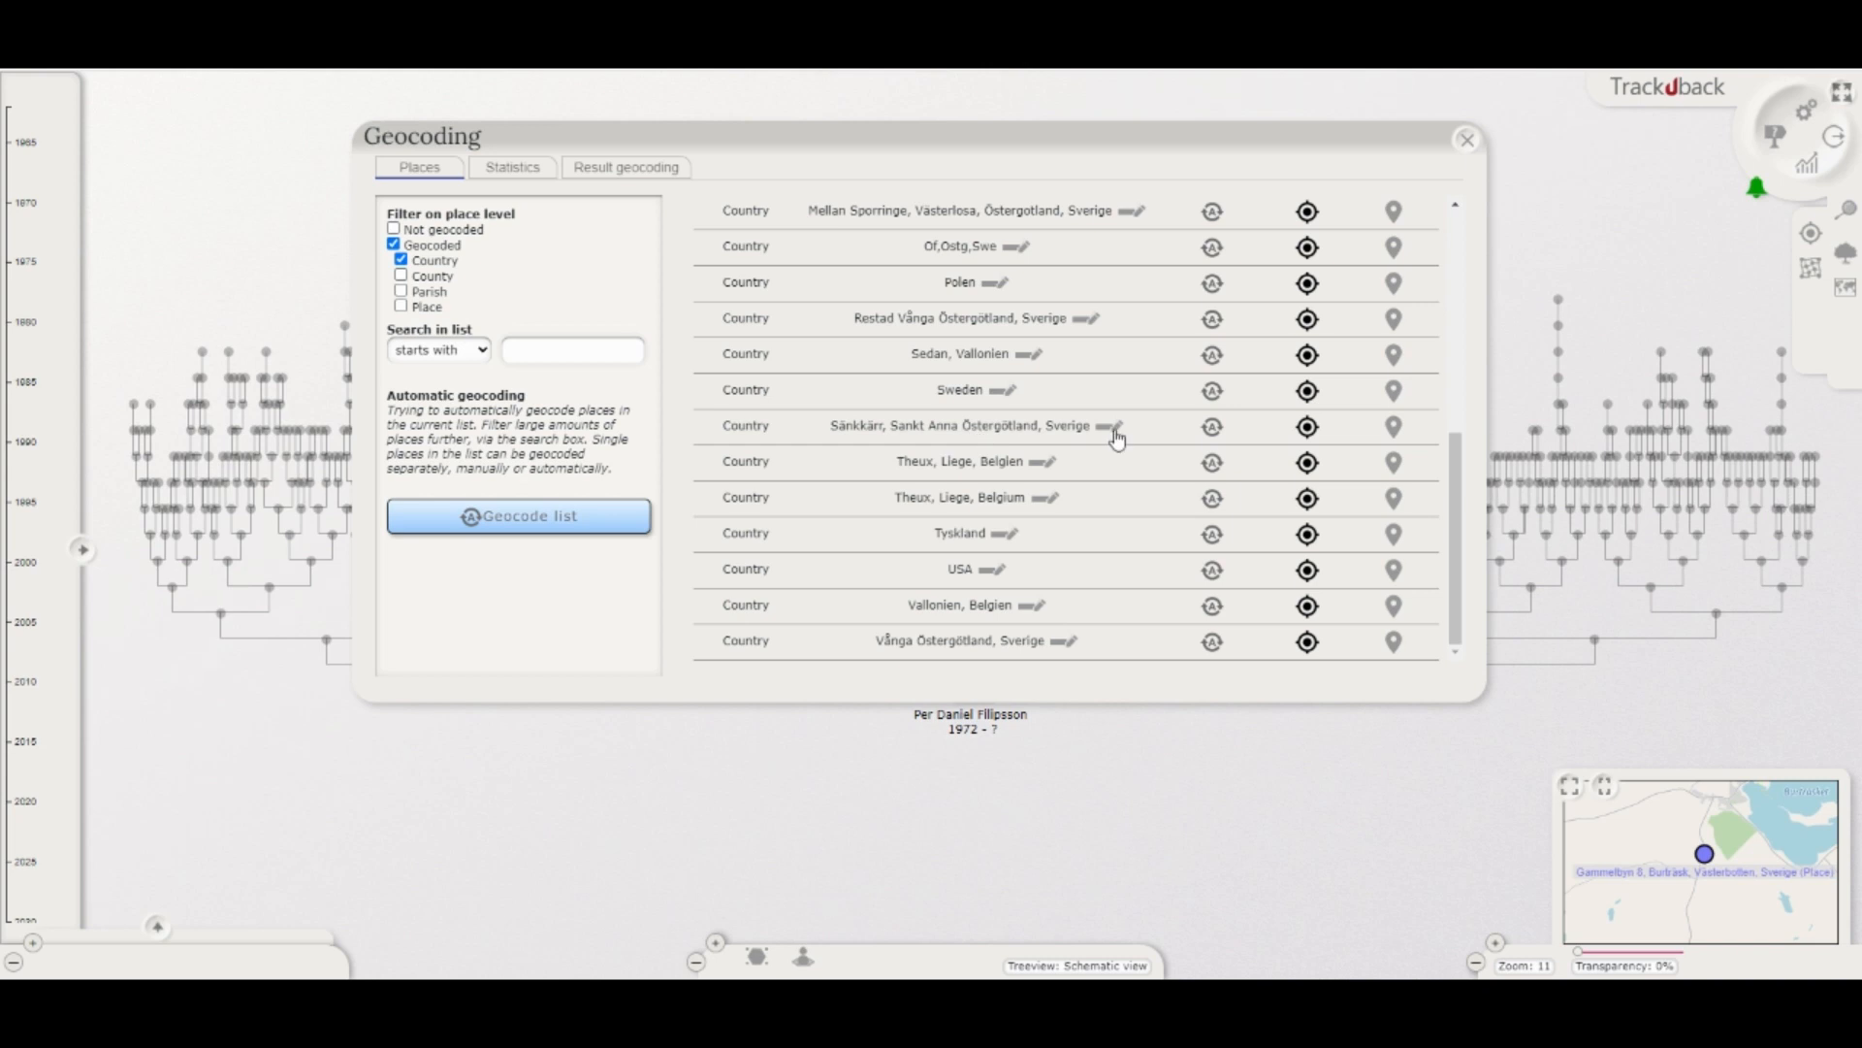
{"action": "left_click", "coordinate": [1309, 427]}
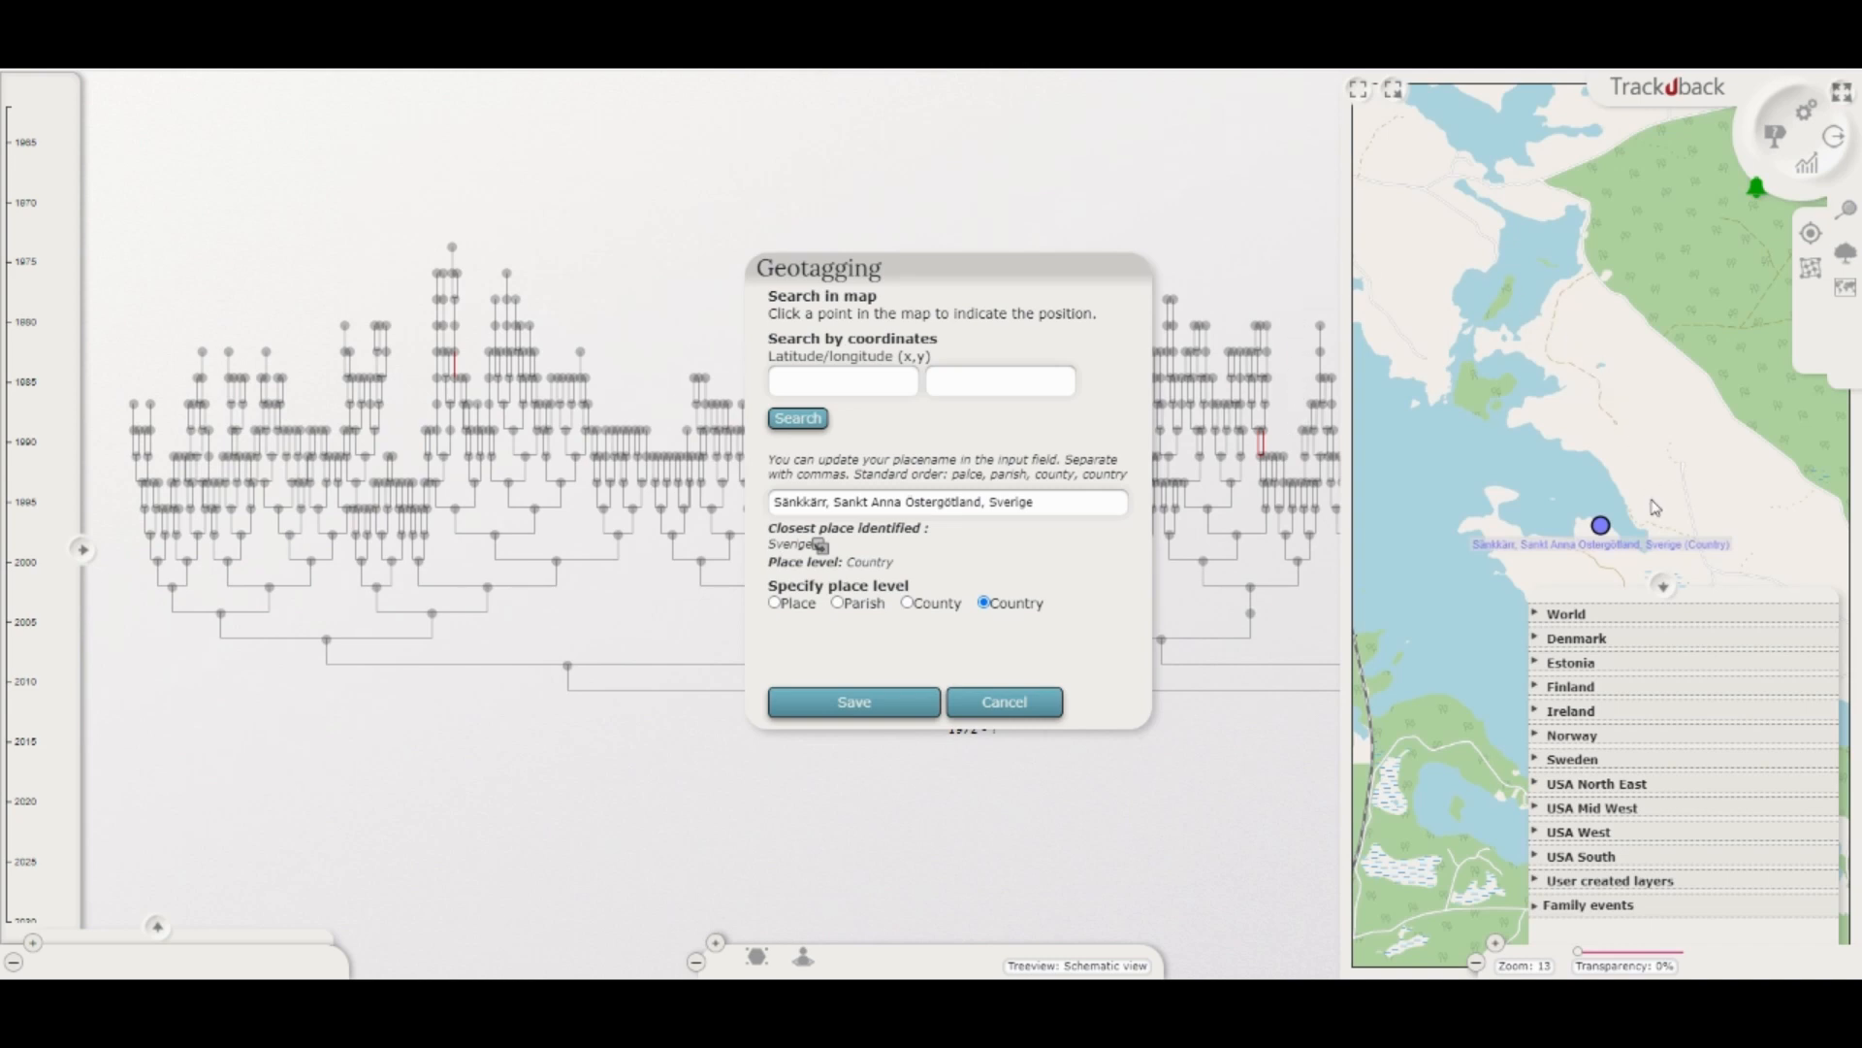
{"action": "scroll", "coordinate": [1656, 508], "scroll_direction": "down", "scroll_amount": 2}
{"action": "scroll", "coordinate": [1590, 440], "scroll_direction": "up", "scroll_amount": 1}
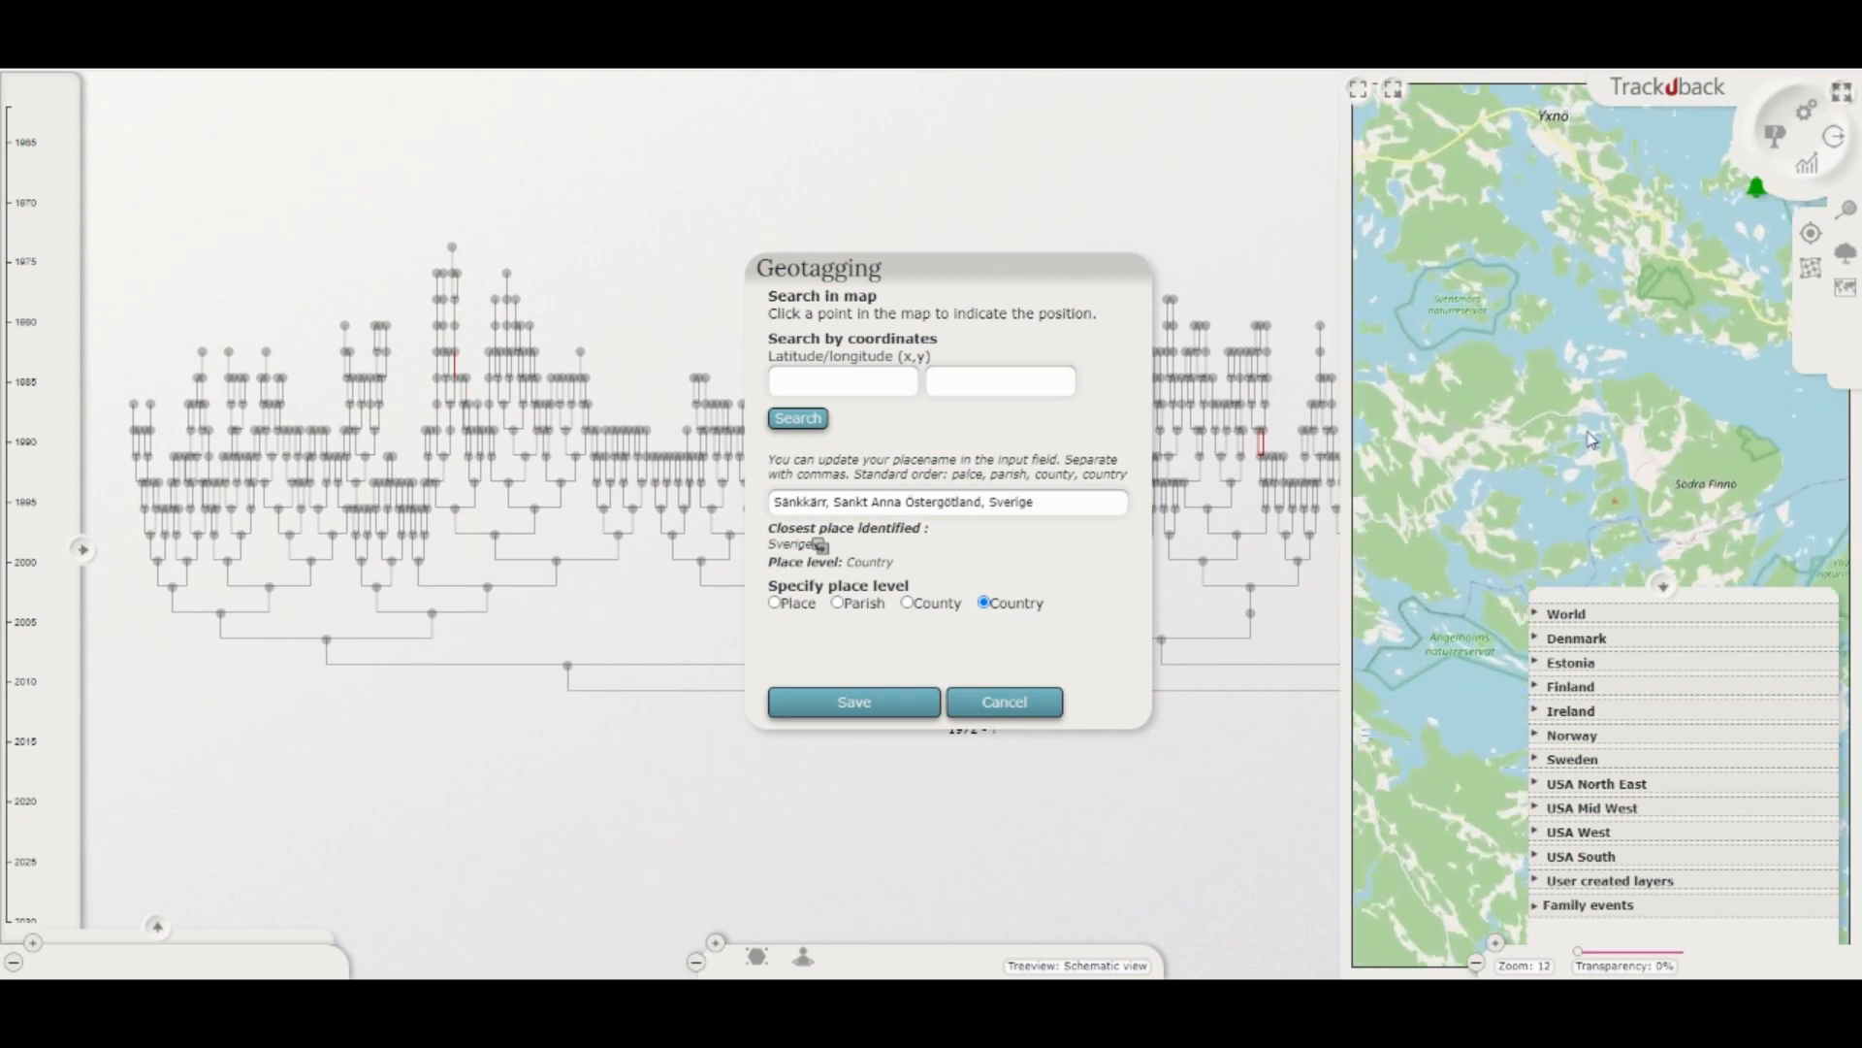
{"action": "scroll", "coordinate": [1591, 440], "scroll_direction": "up", "scroll_amount": 1}
{"action": "scroll", "coordinate": [1471, 409], "scroll_direction": "up", "scroll_amount": 1}
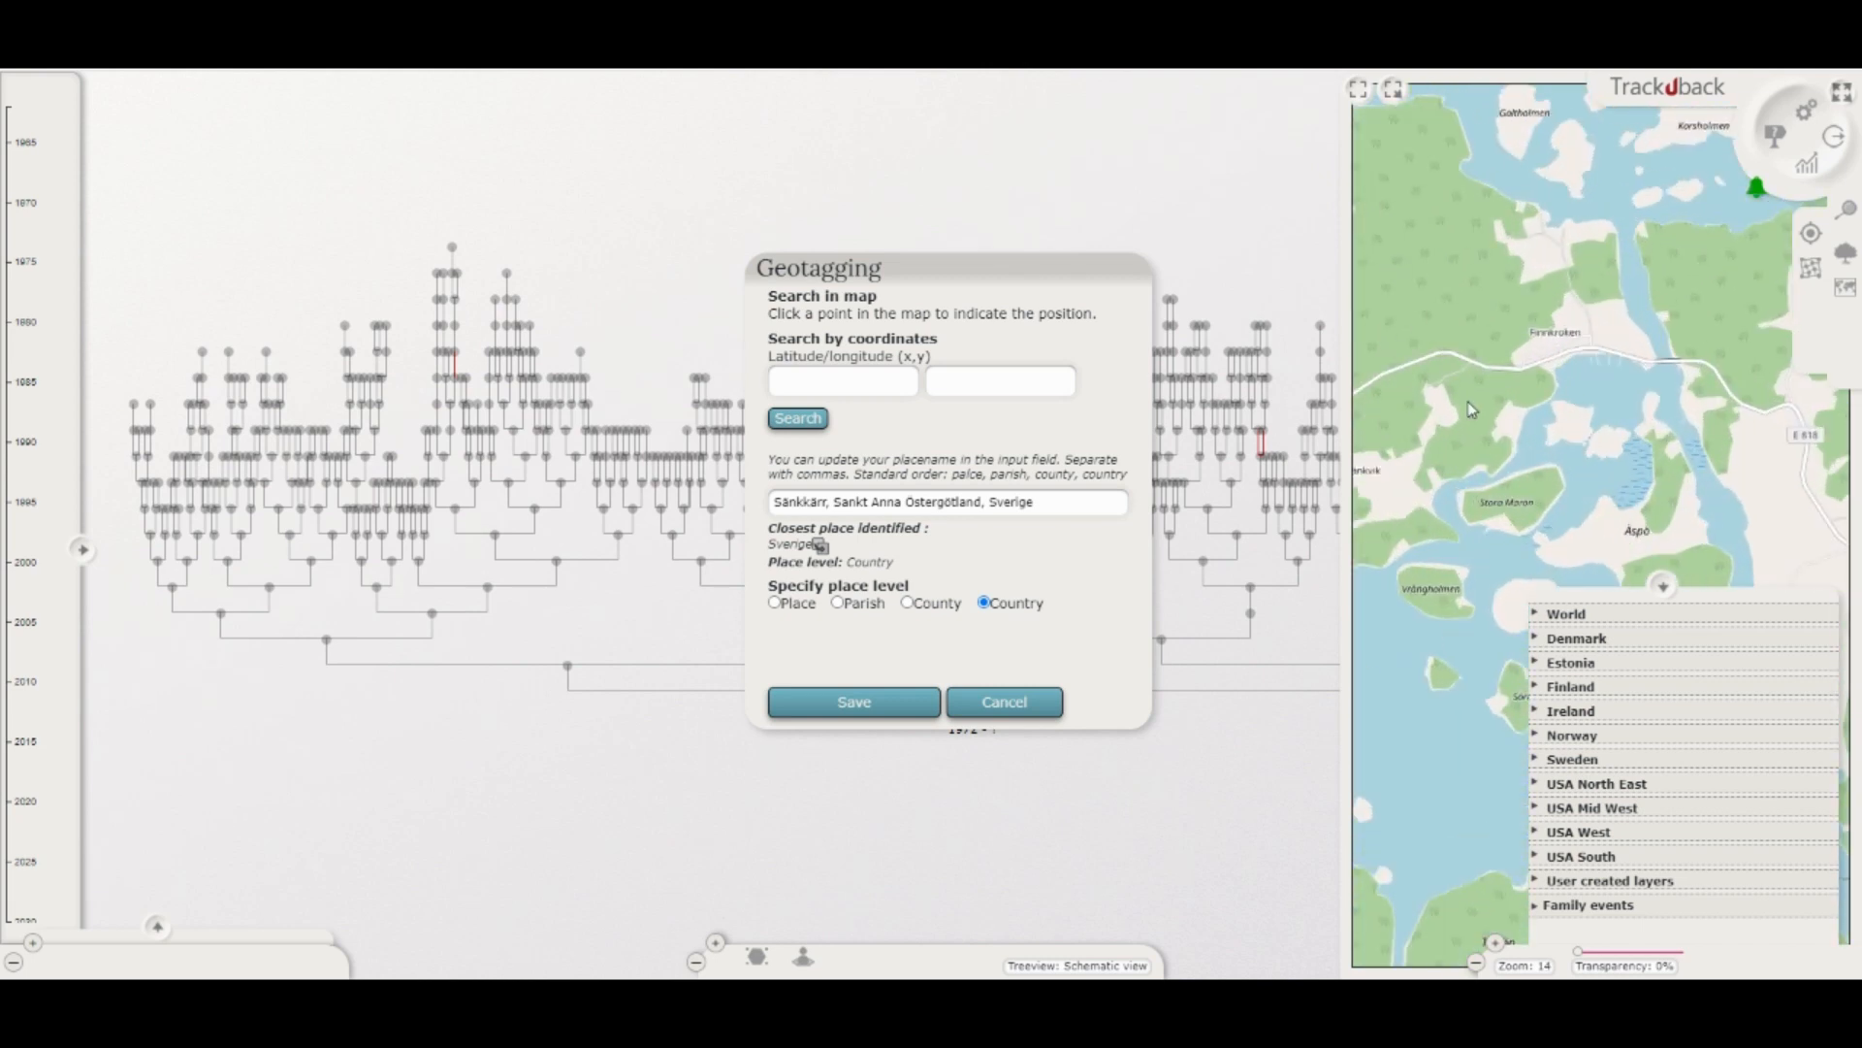
{"action": "scroll", "coordinate": [1468, 407], "scroll_direction": "up", "scroll_amount": 1}
{"action": "left_click_drag", "start_coordinate": [1407, 402], "coordinate": [1573, 391]}
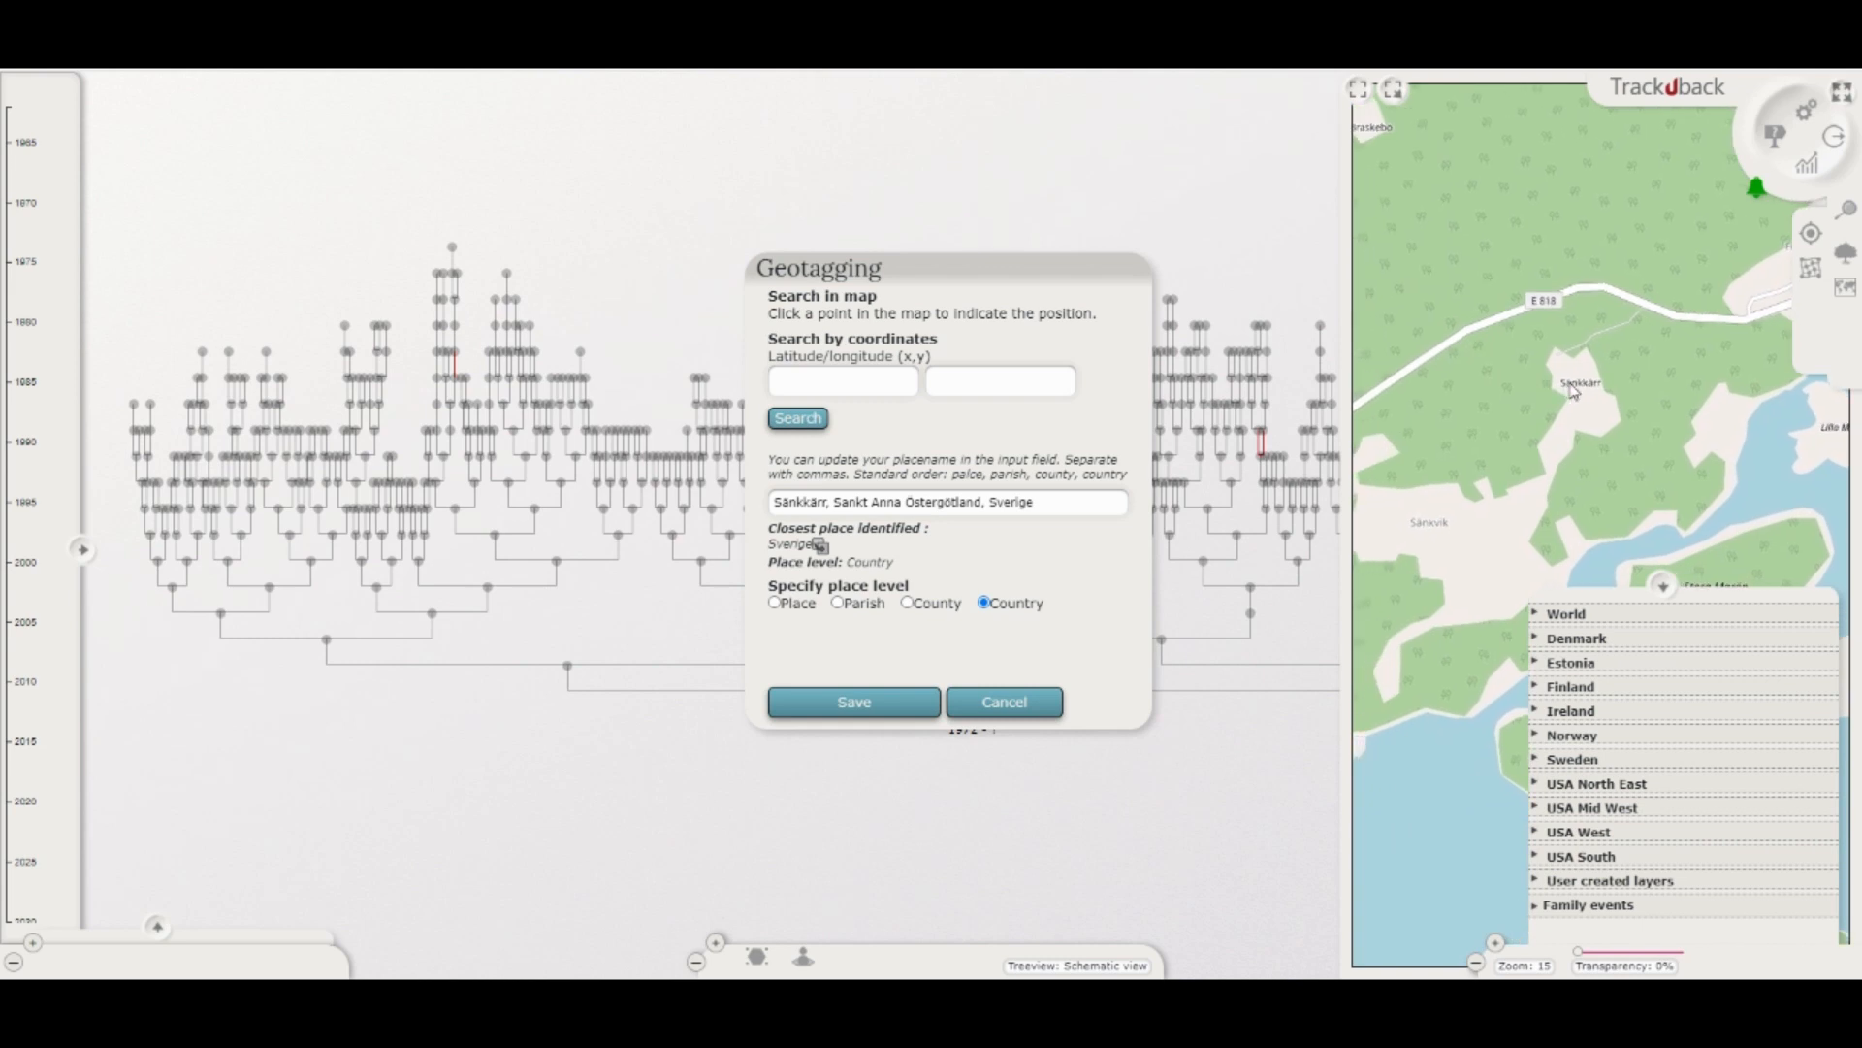
{"action": "scroll", "coordinate": [1574, 391], "scroll_direction": "up", "scroll_amount": 1}
{"action": "scroll", "coordinate": [1573, 388], "scroll_direction": "up", "scroll_amount": 1}
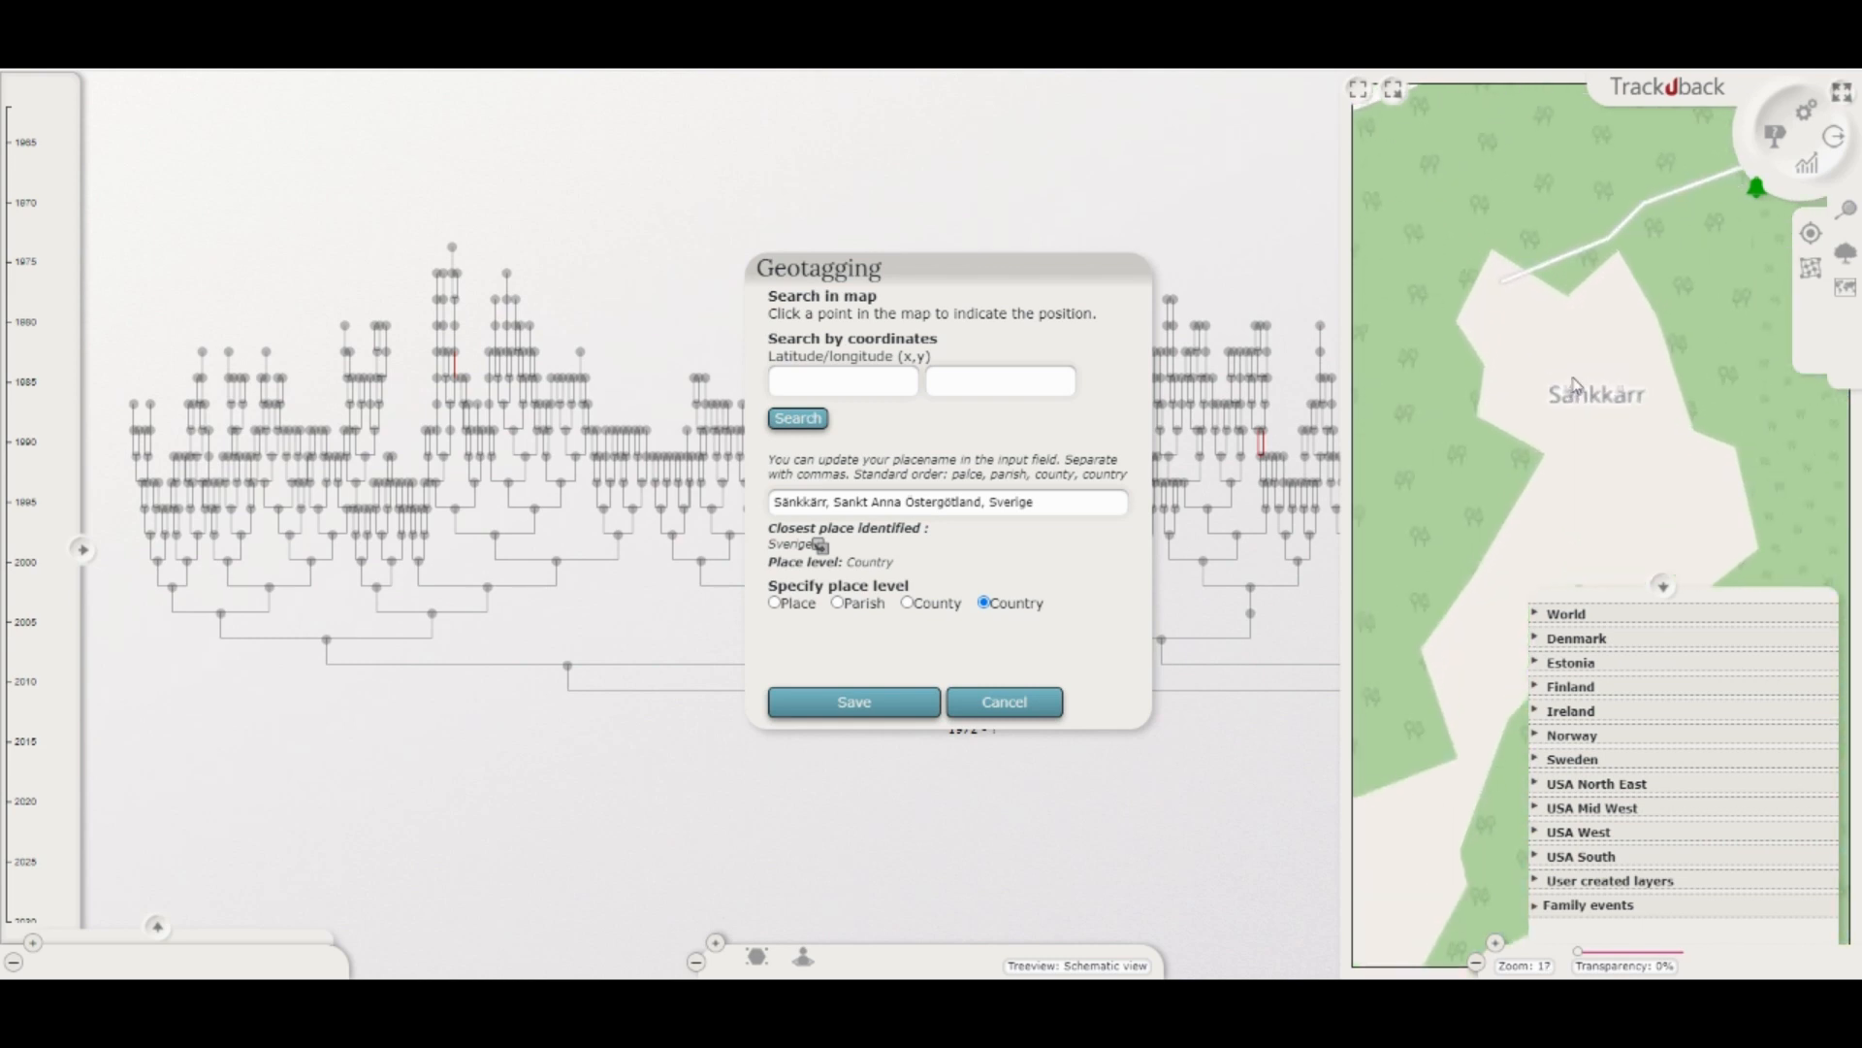
{"action": "left_click", "coordinate": [1571, 323]}
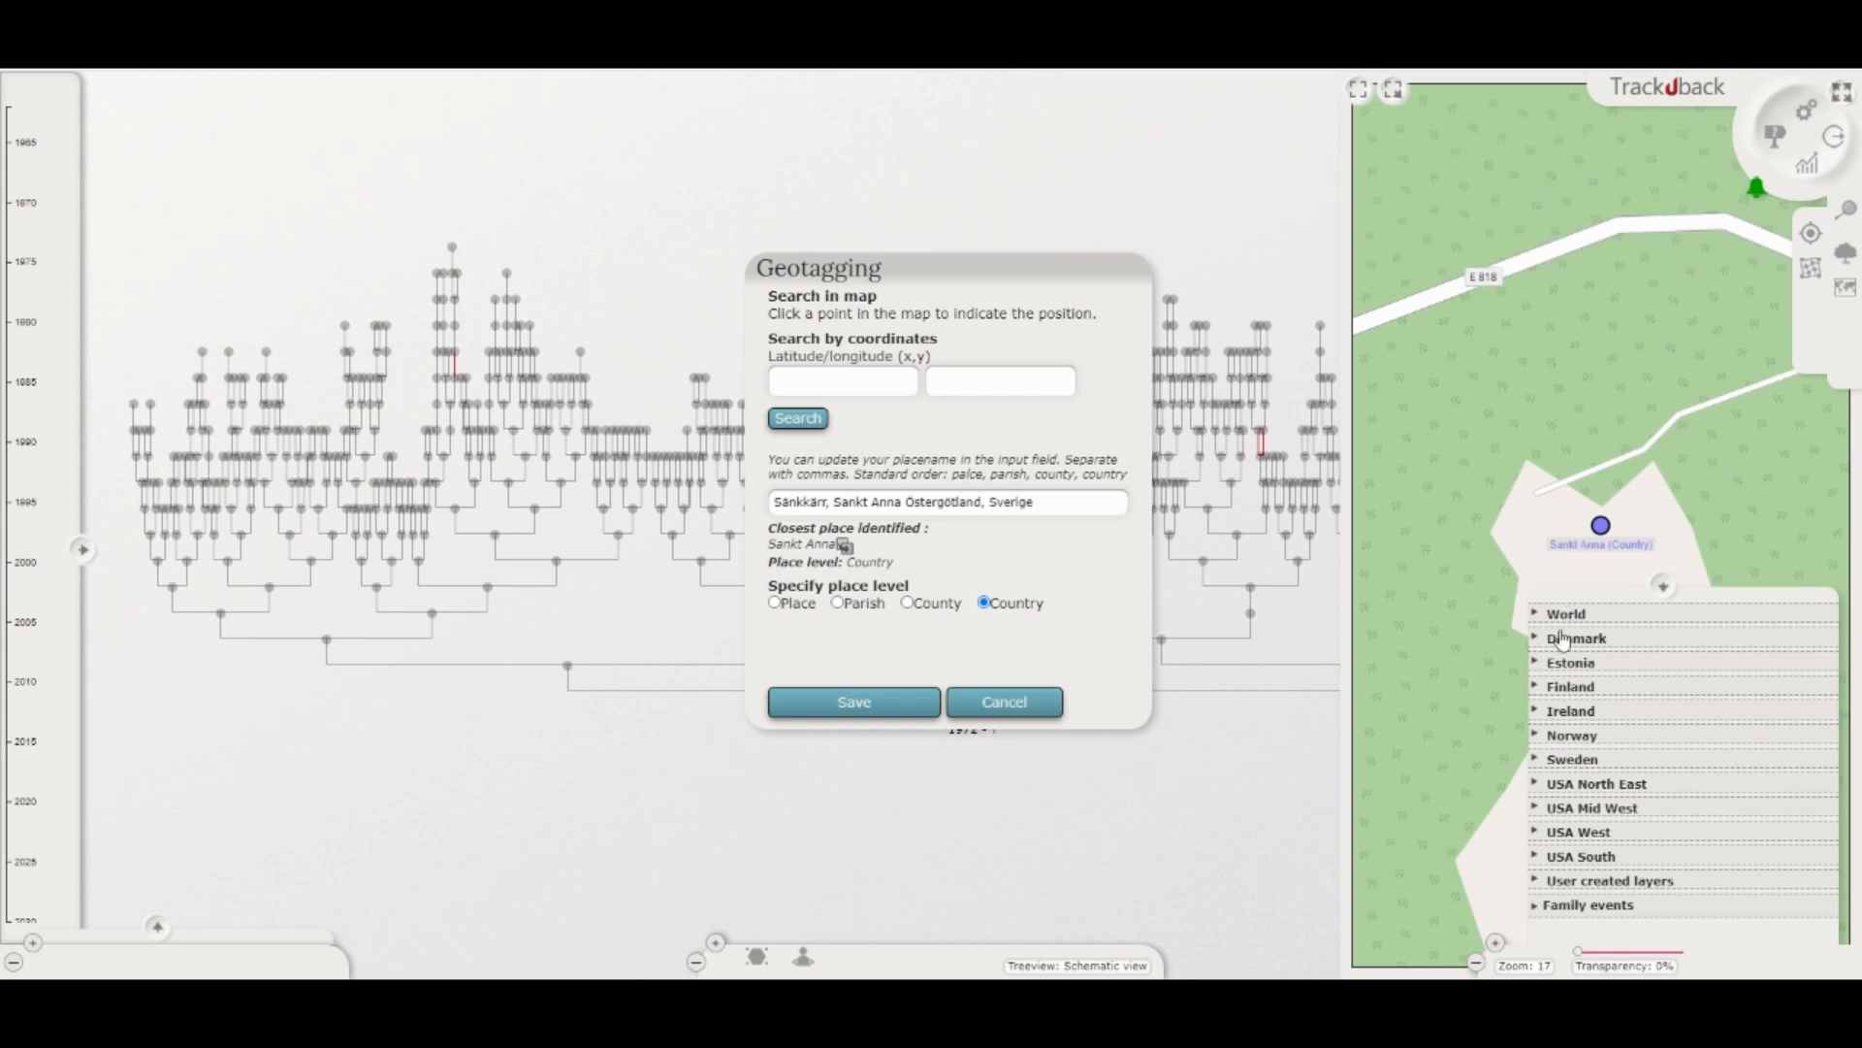
Step: Overlay the Swedish Häradsekonomiska kartan layer and move the position to the farm buildings beside Sänkkärr on that historical map
{"action": "left_click", "coordinate": [1543, 760]}
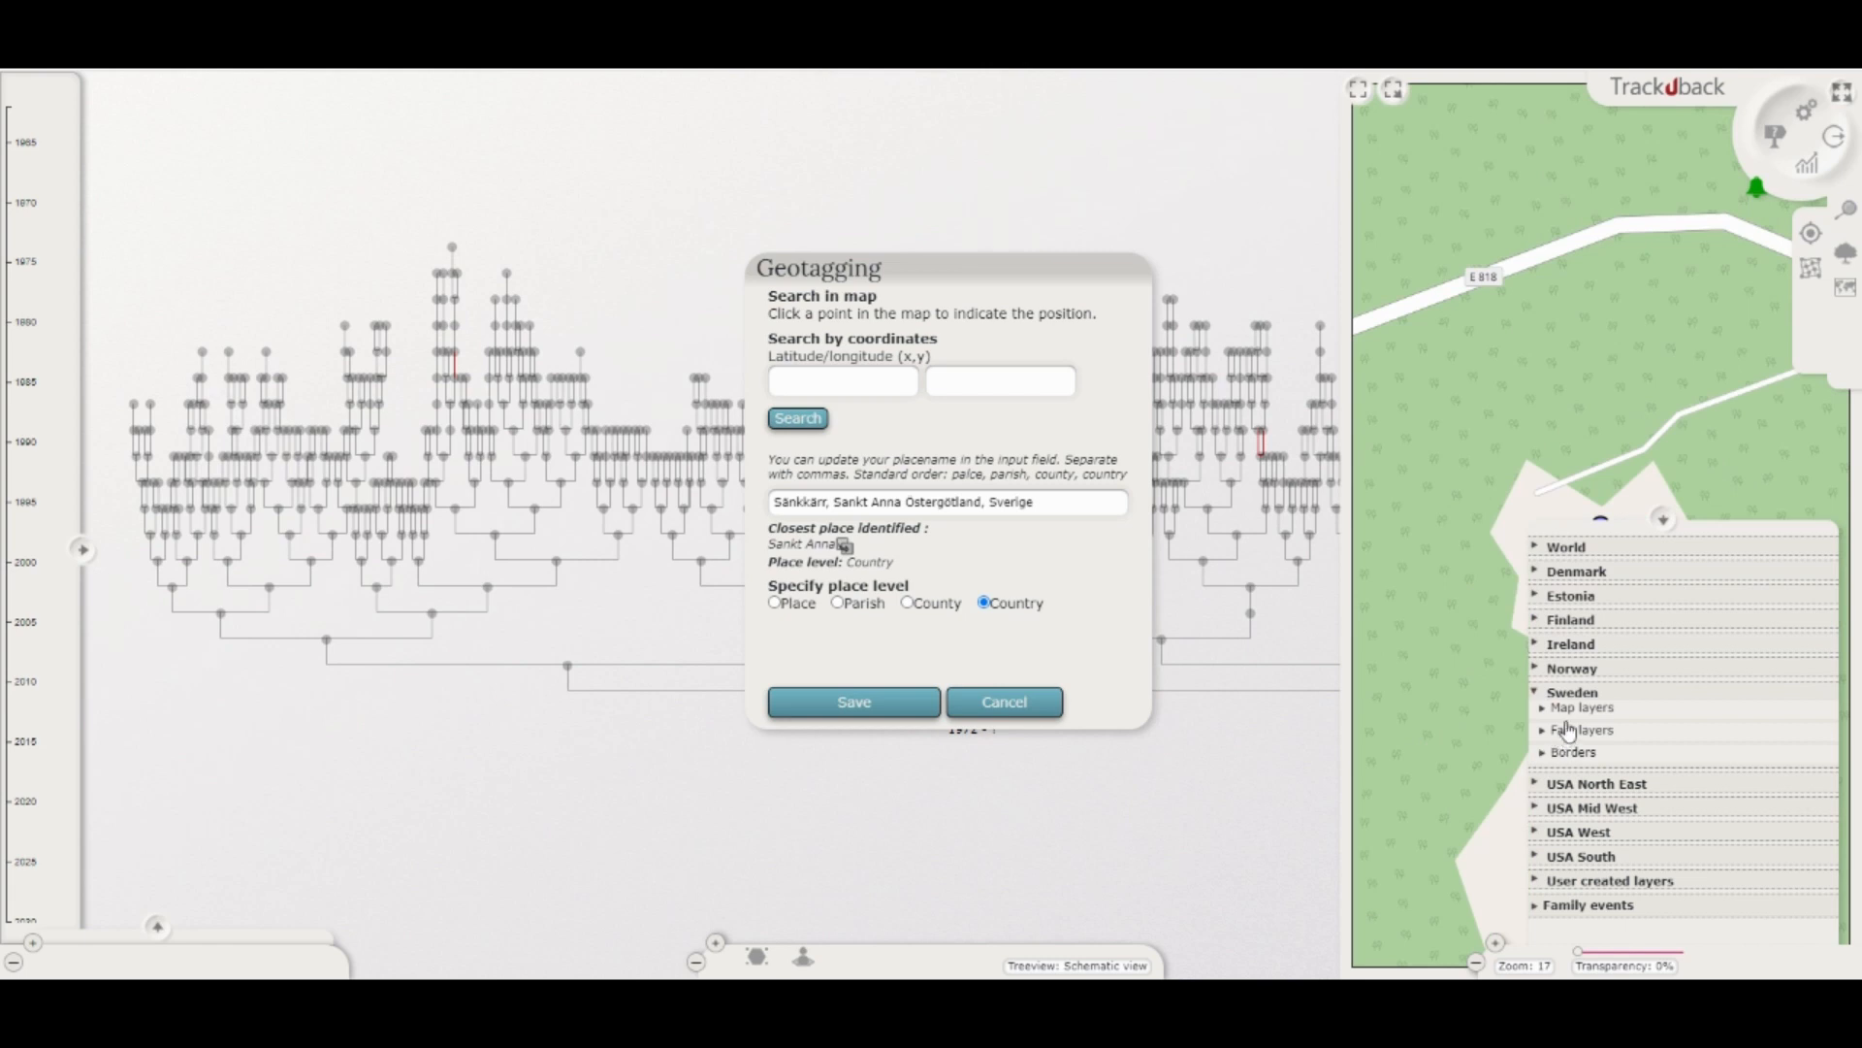
{"action": "left_click", "coordinate": [1549, 711]}
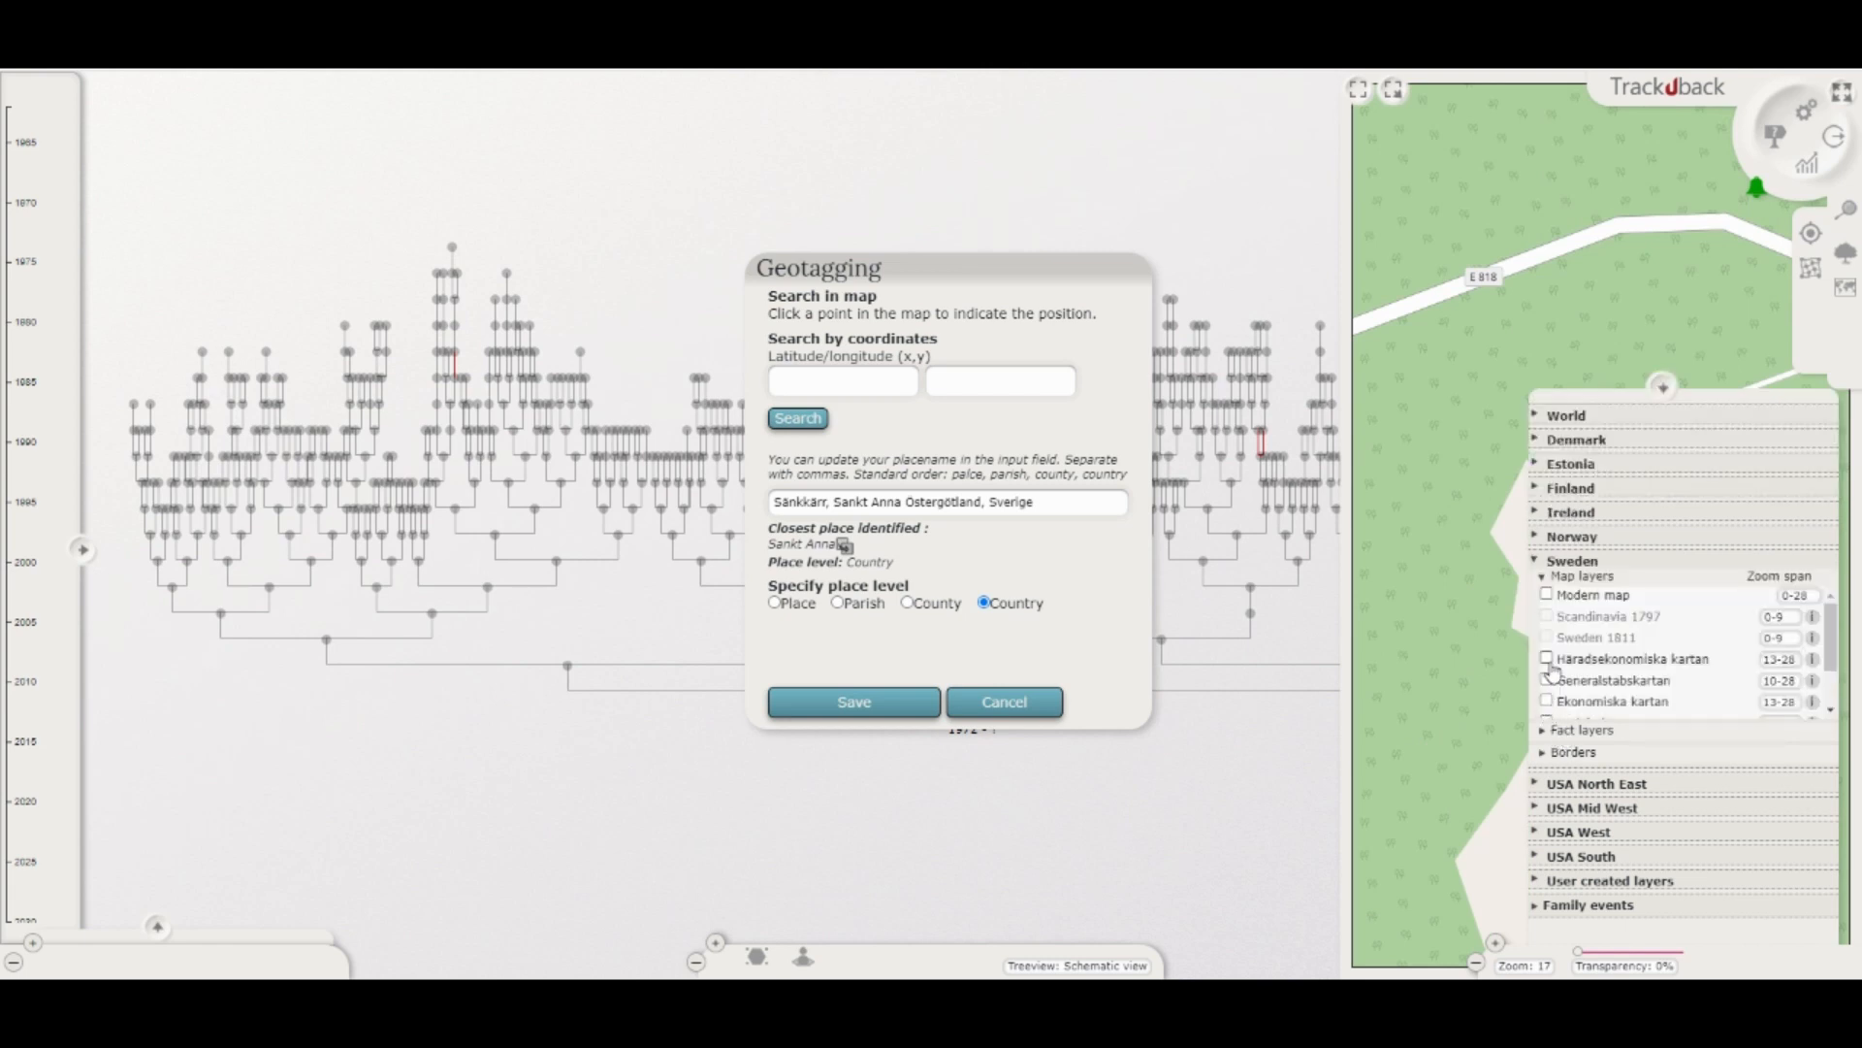
{"action": "left_click", "coordinate": [1548, 659]}
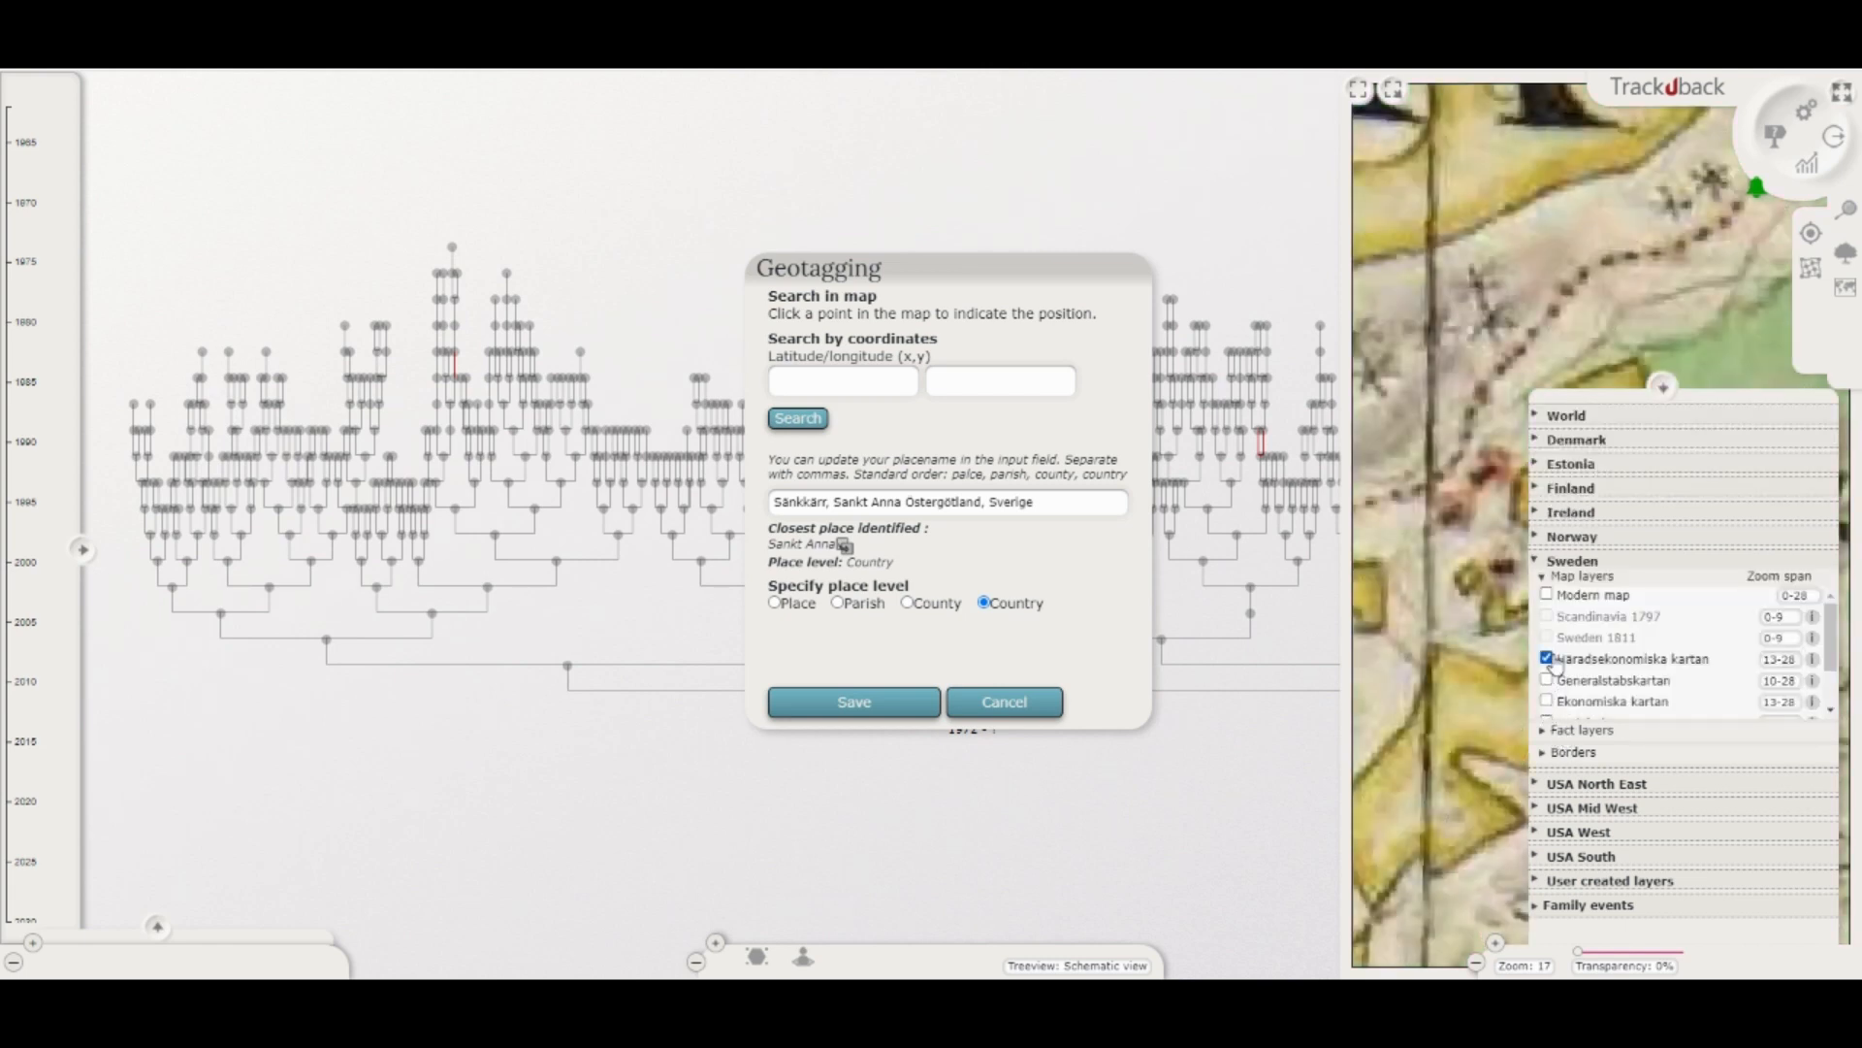
{"action": "left_click", "coordinate": [1663, 387]}
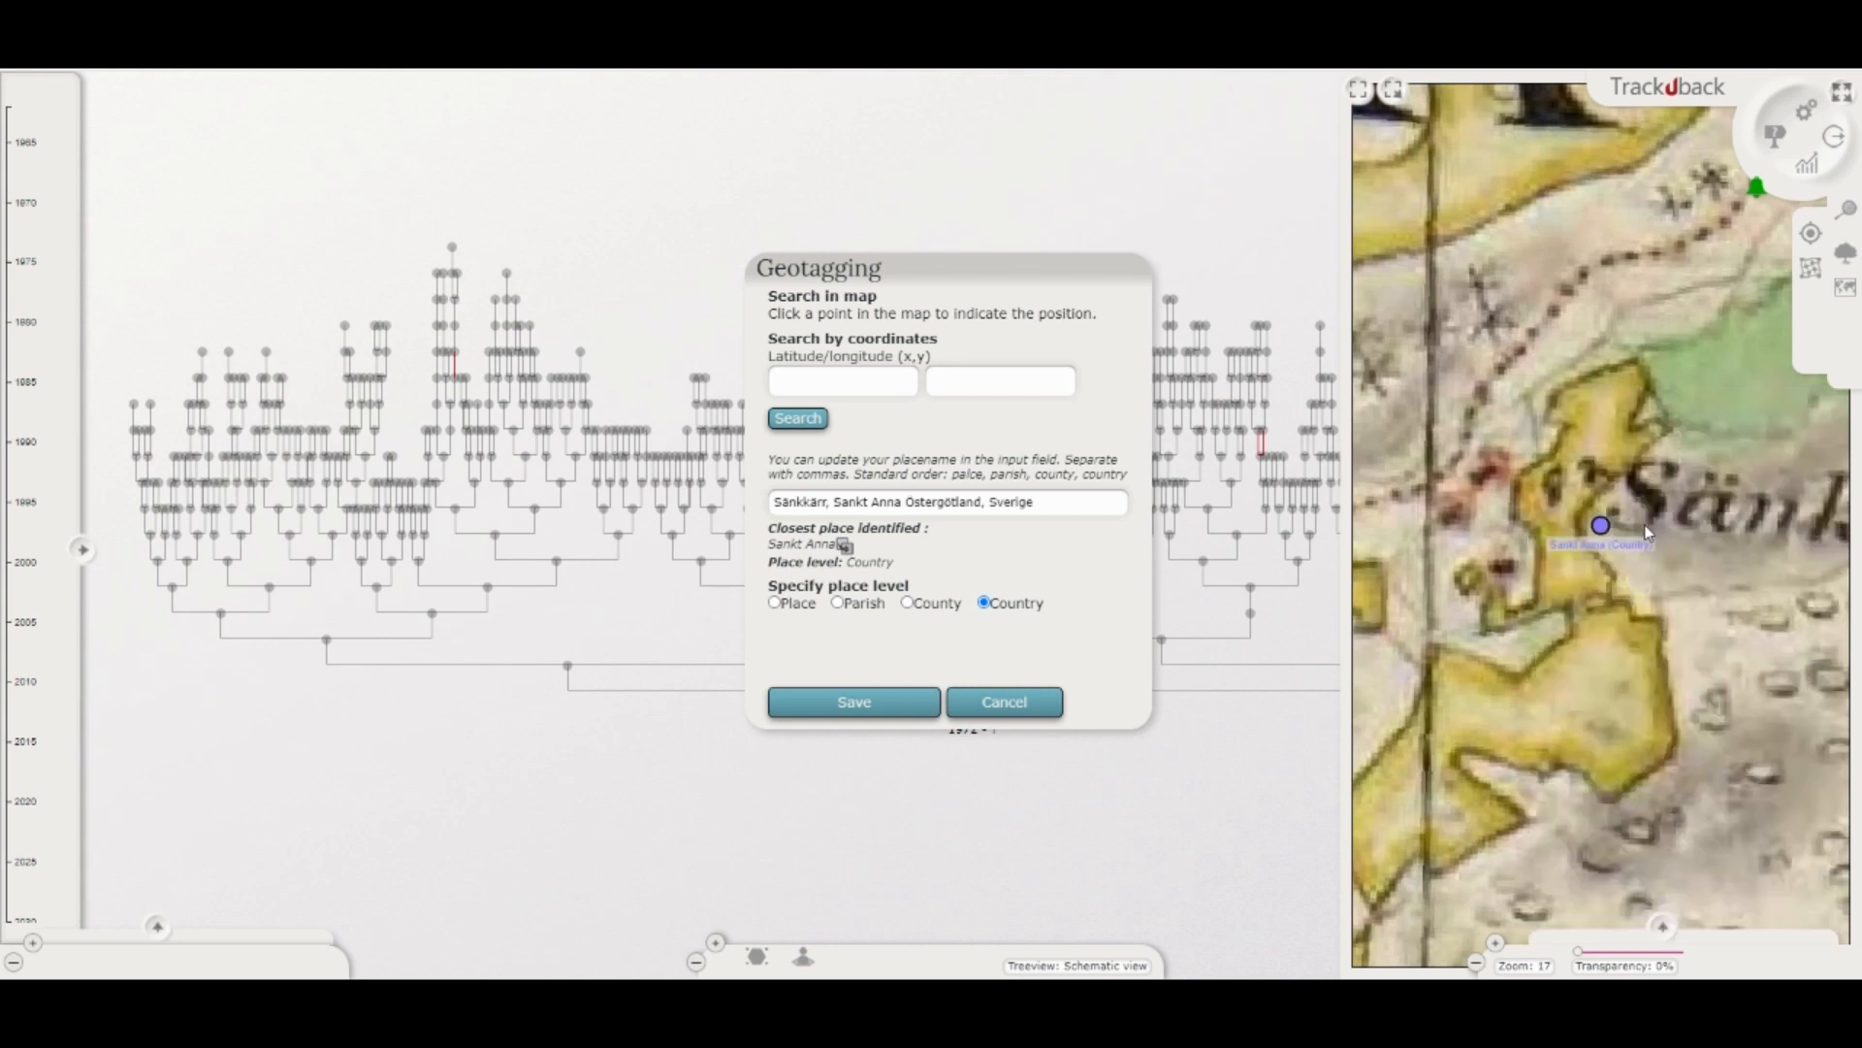
{"action": "scroll", "coordinate": [1649, 579], "scroll_direction": "down", "scroll_amount": 1}
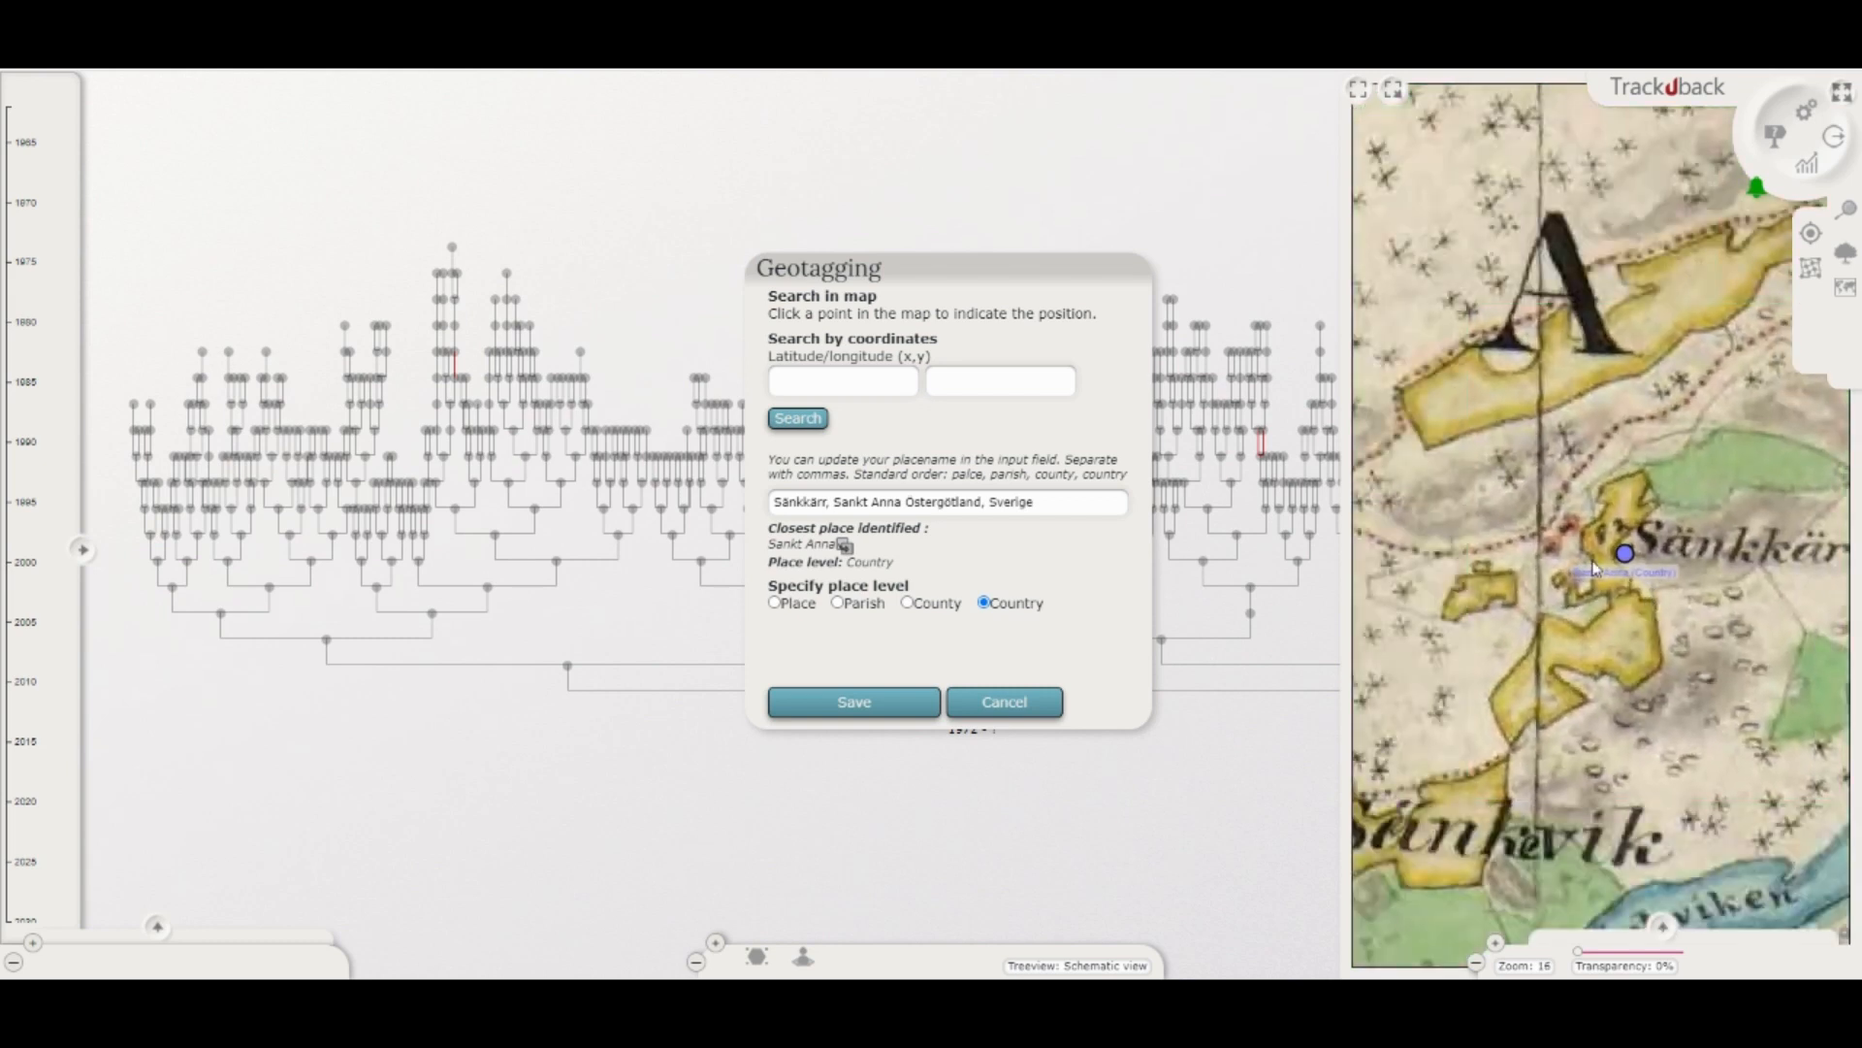
{"action": "left_click", "coordinate": [1585, 529]}
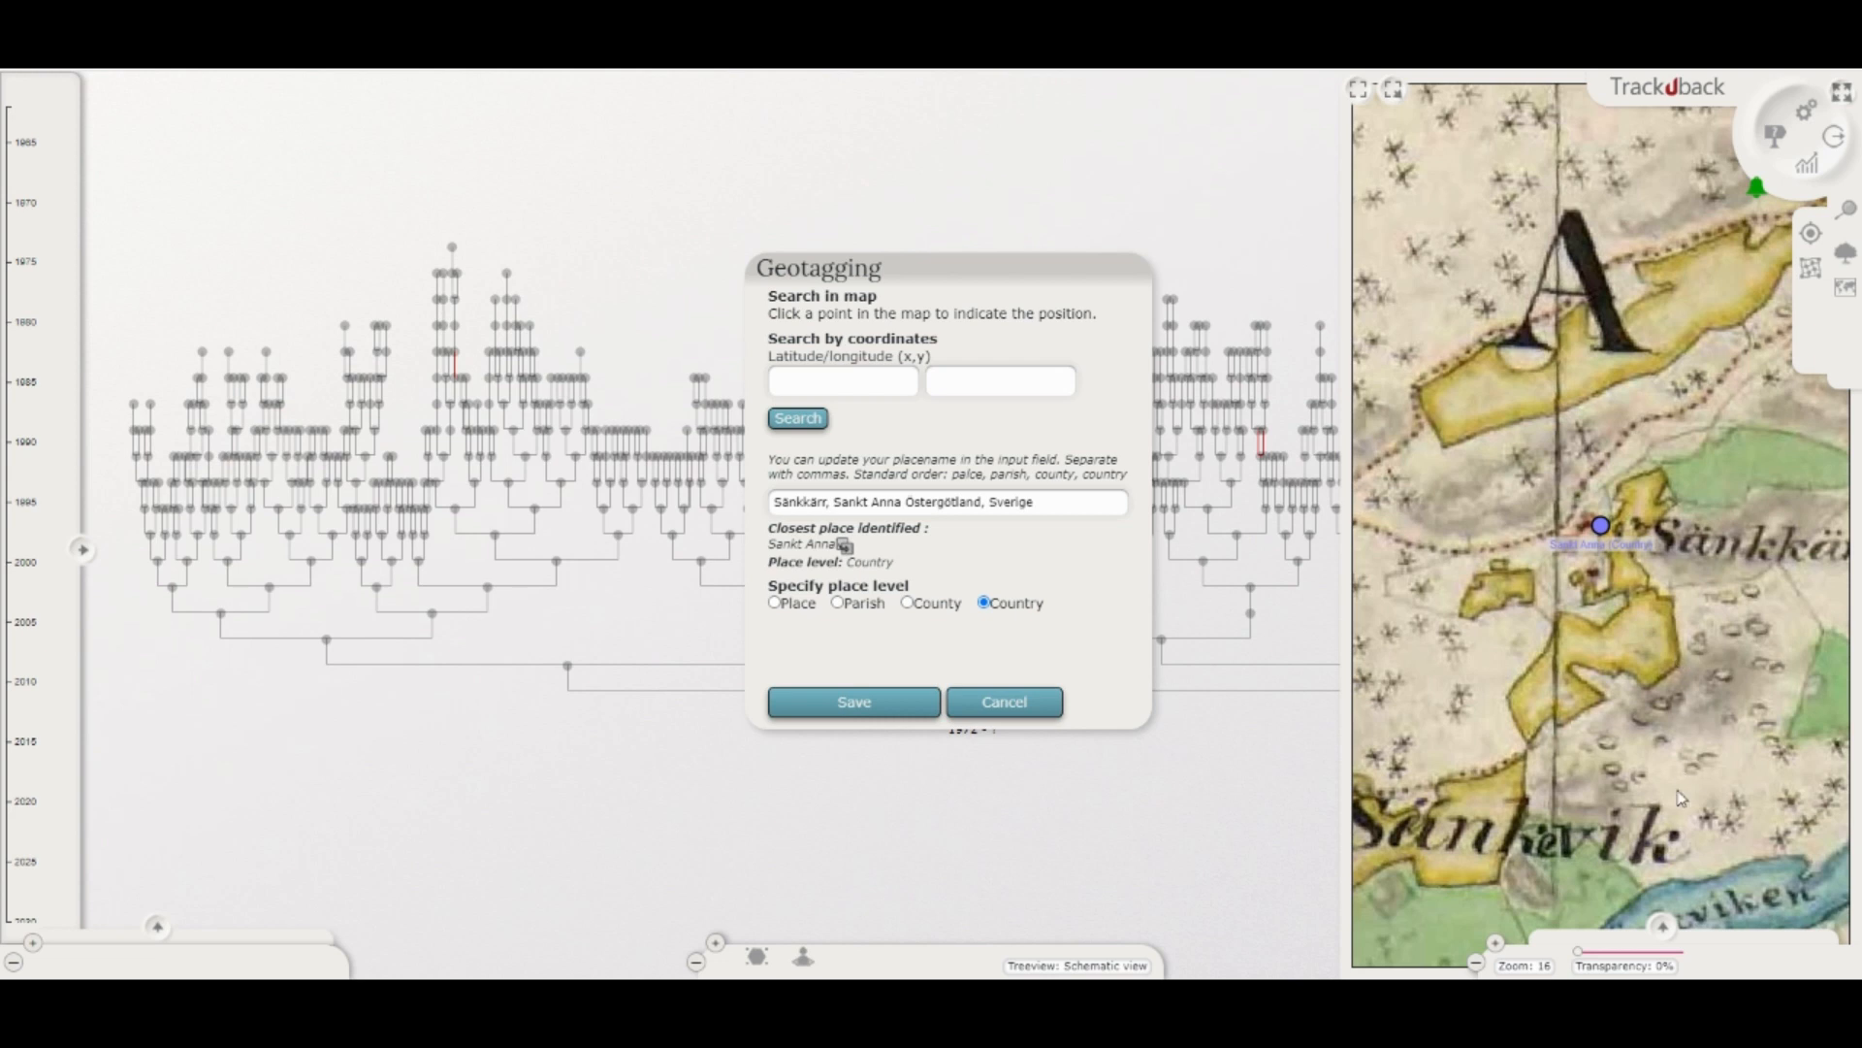
Step: Position the place by searching for the coordinates latitude 58.3034 and longitude 16.8065
{"action": "left_click", "coordinate": [884, 392]}
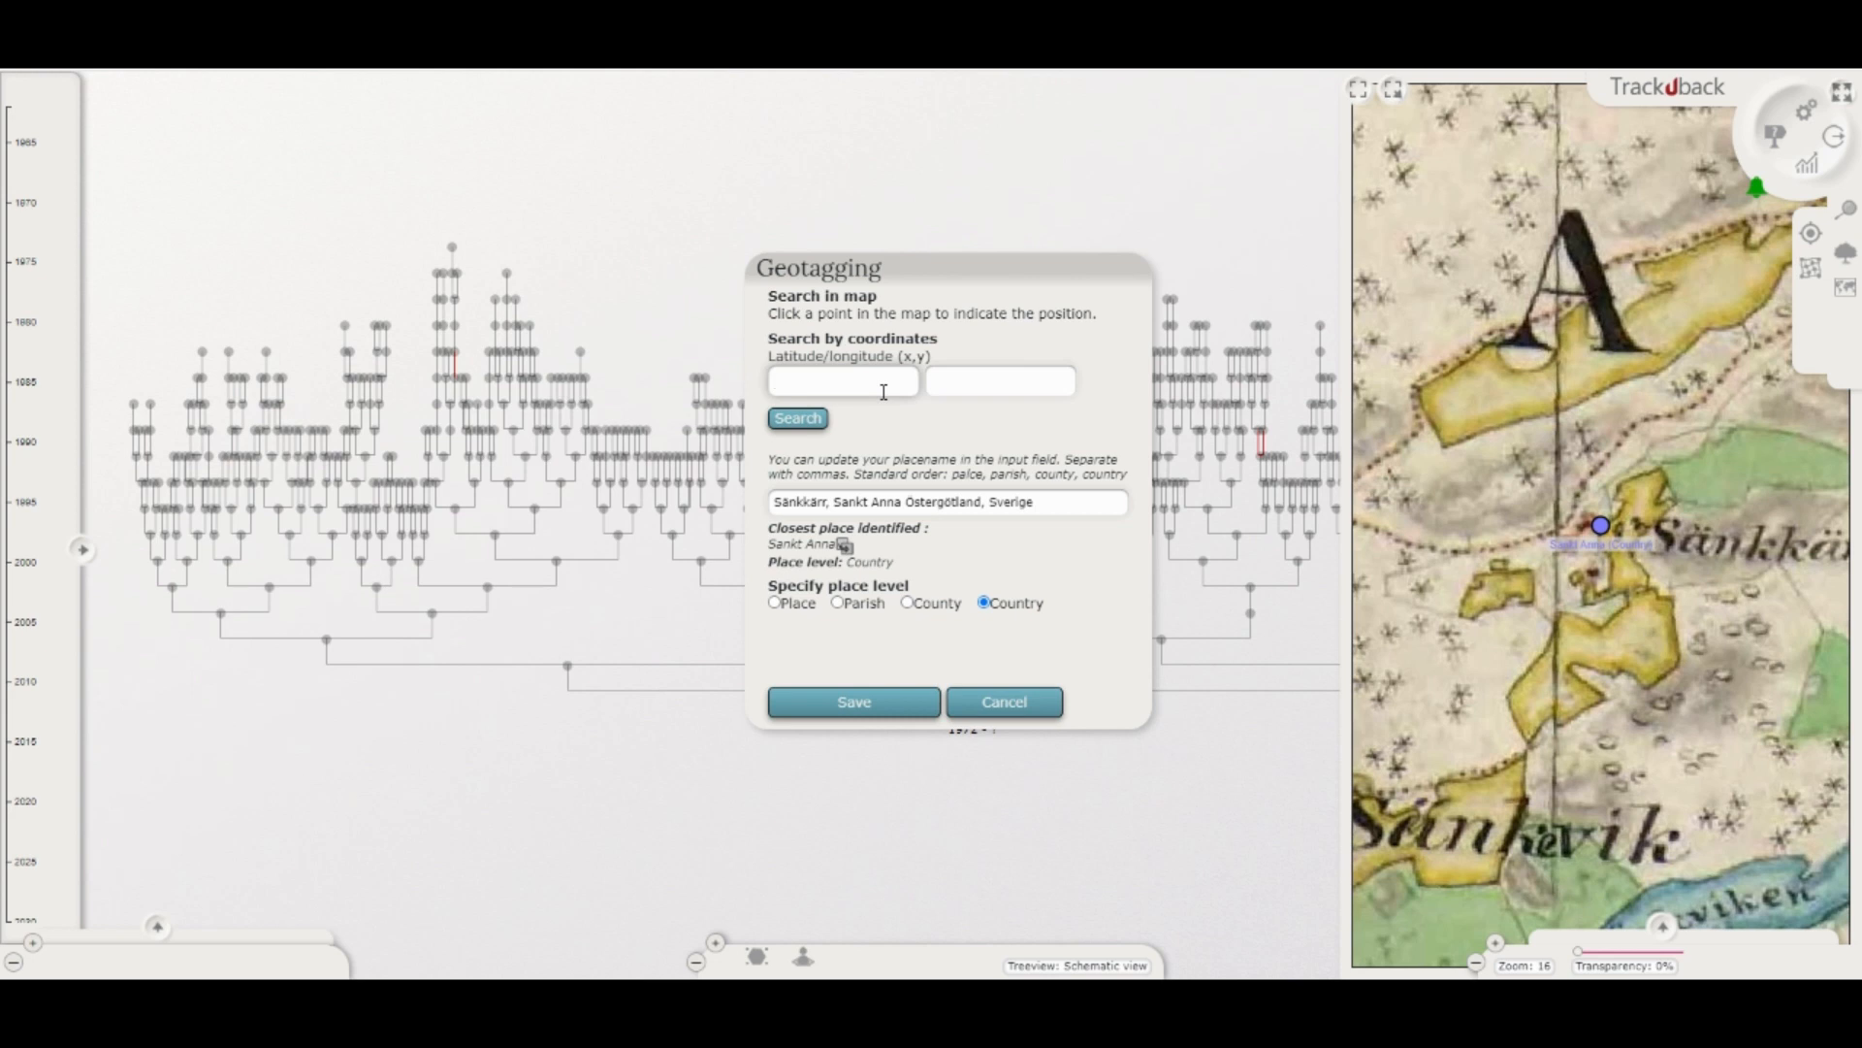
{"action": "type", "text": "58.3034"}
{"action": "left_click", "coordinate": [965, 387]}
{"action": "type", "text": "16.8065"}
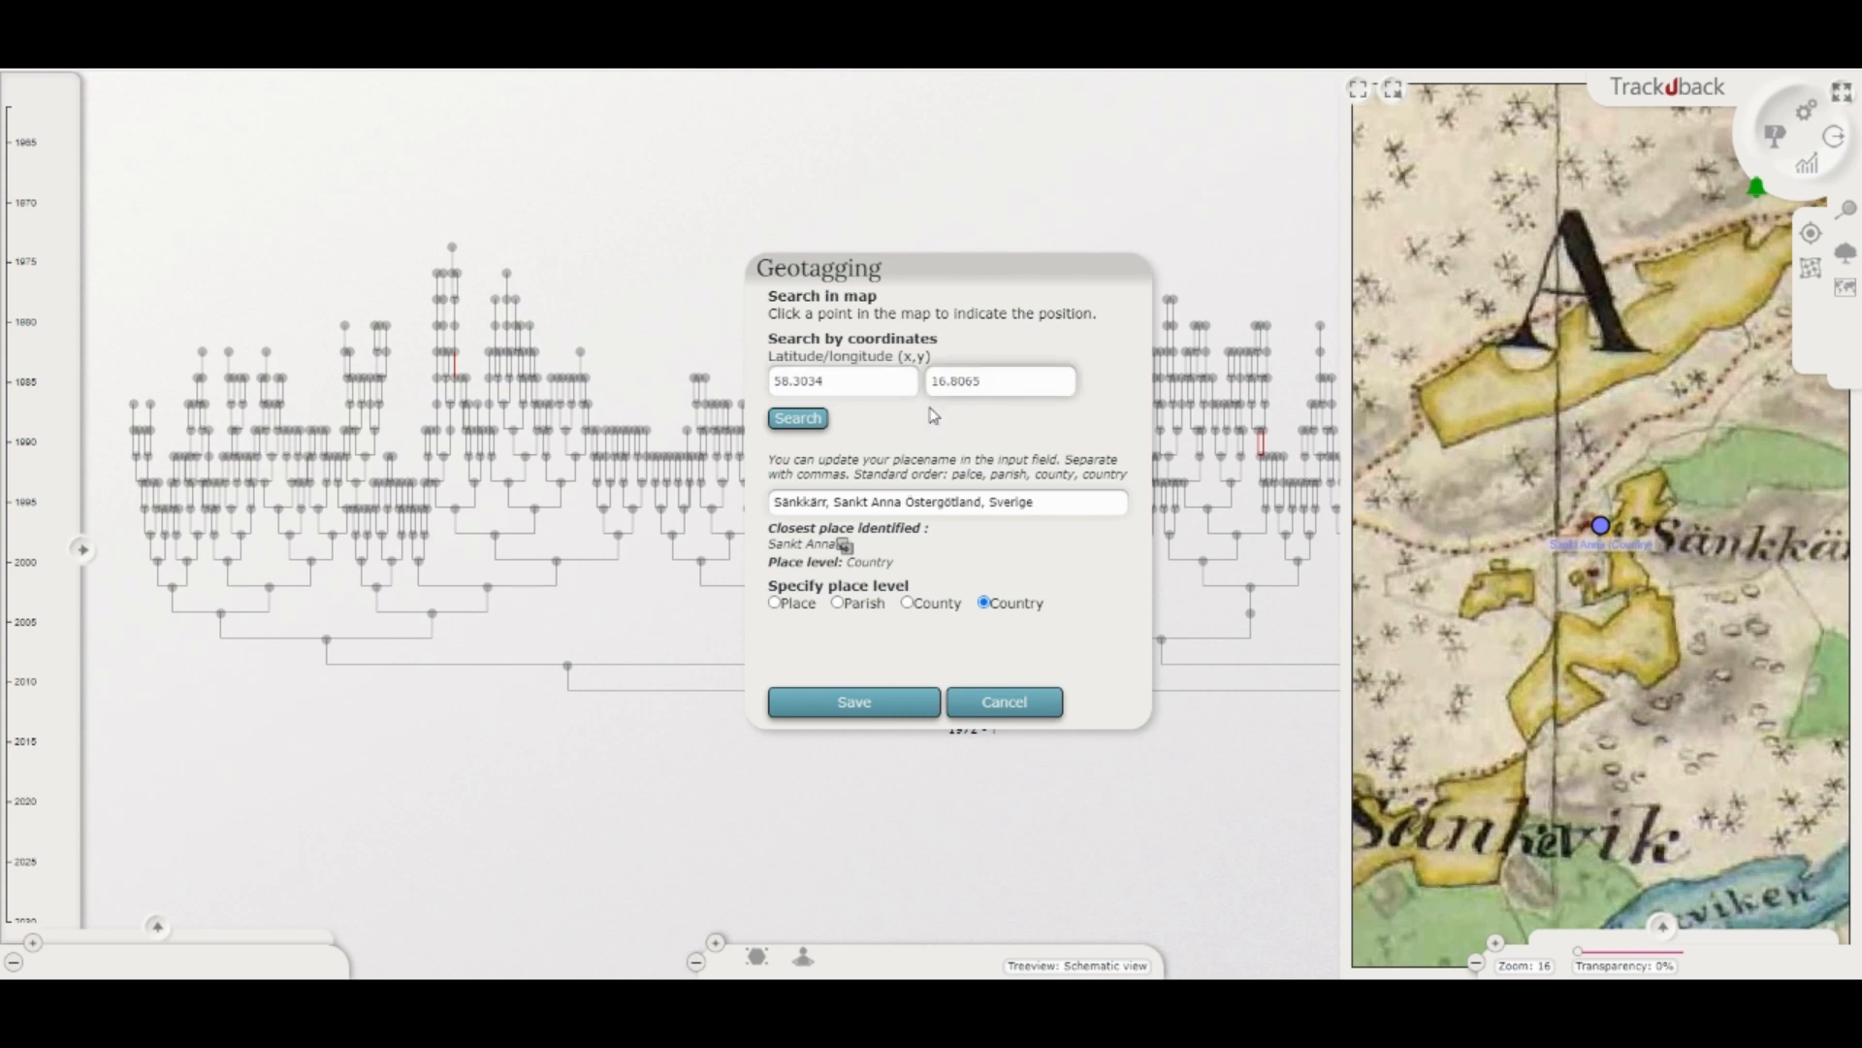
{"action": "left_click", "coordinate": [813, 423]}
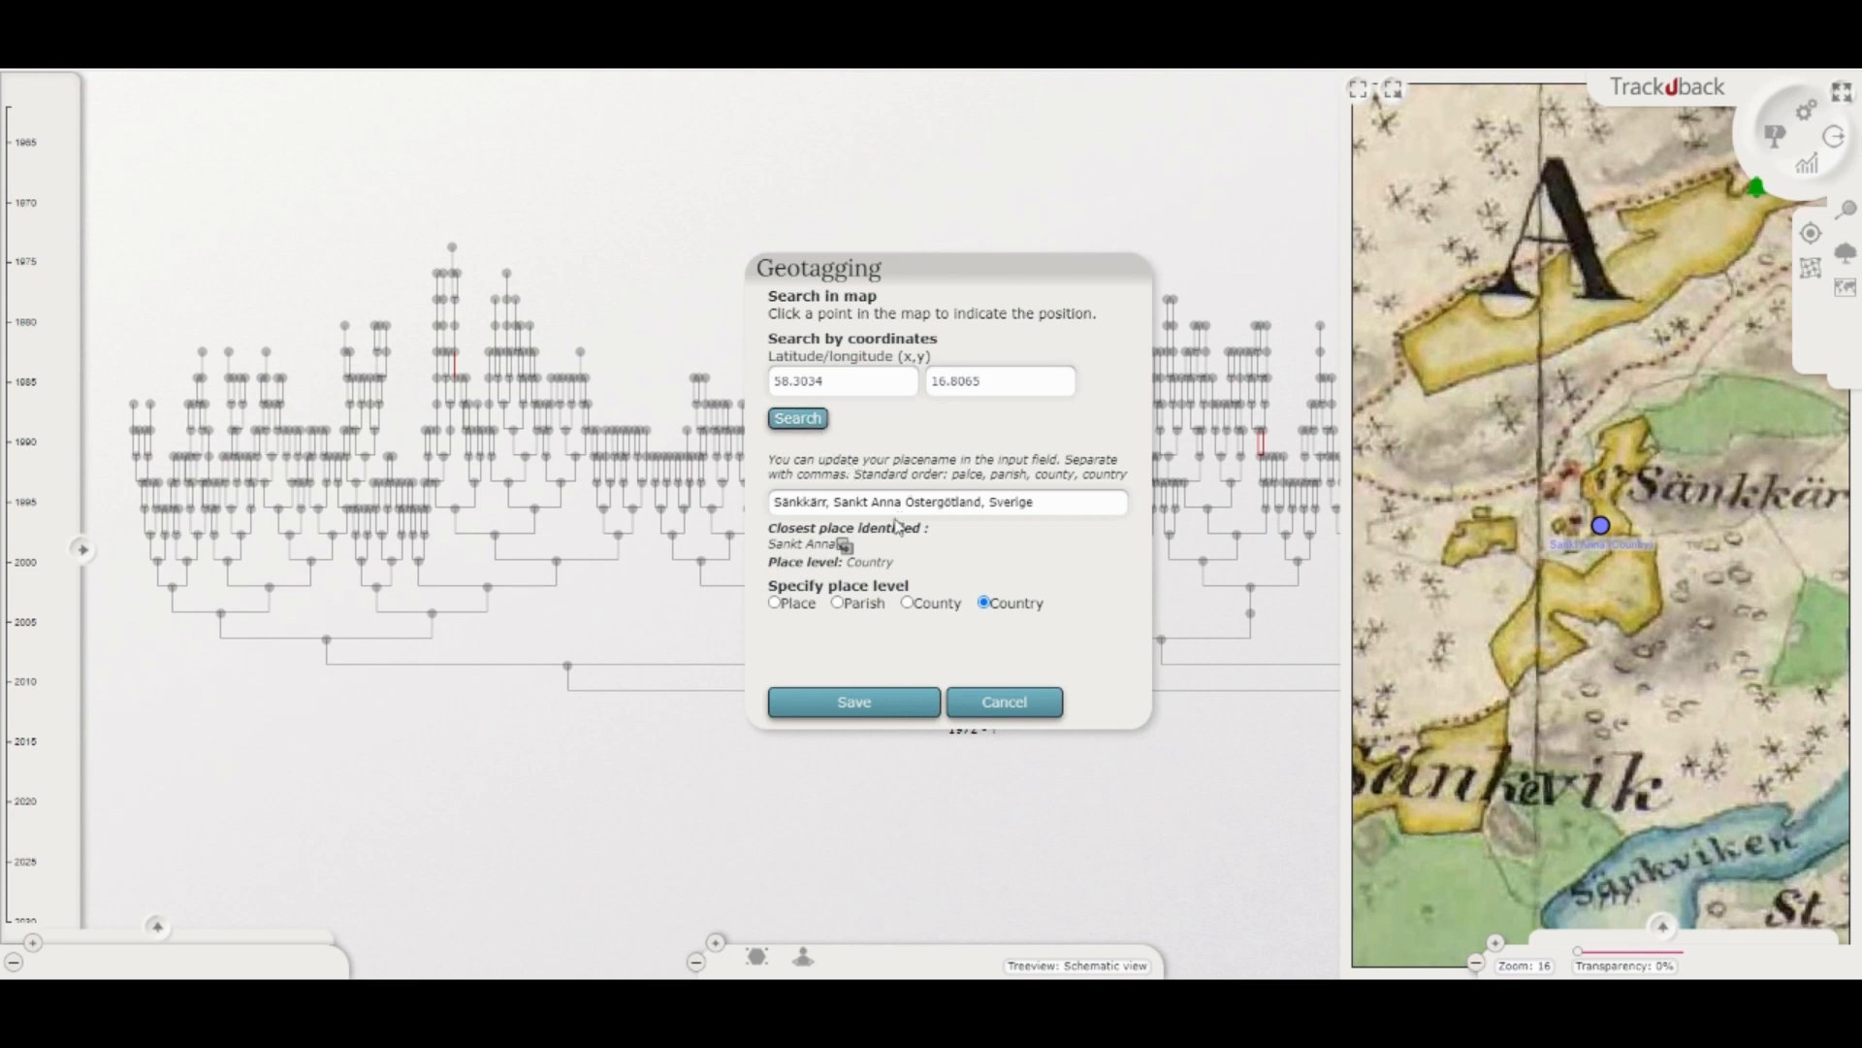
Step: Set the place level to Place, copy the identified name Sänkkärr,Sankt Anna,Östergötland,Sverige into the placename, and save the geotag
{"action": "left_click", "coordinate": [908, 605]}
{"action": "left_click", "coordinate": [838, 604]}
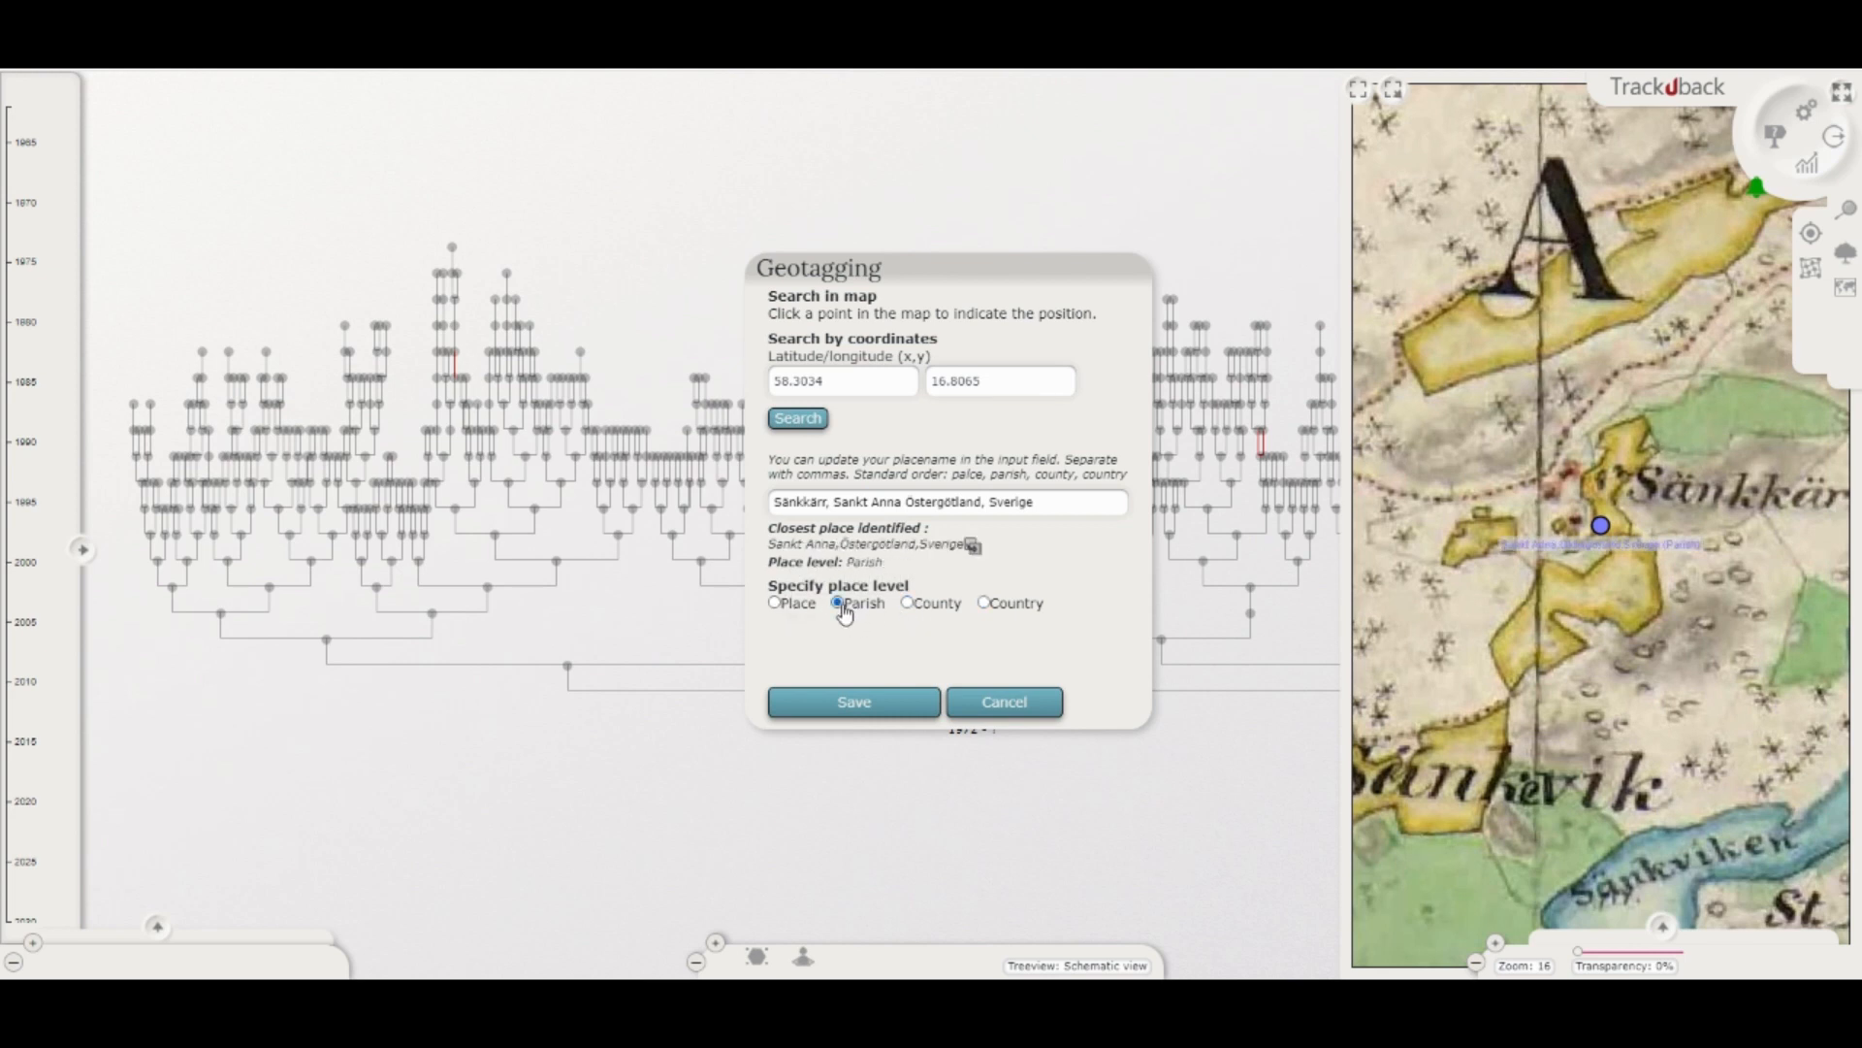
{"action": "left_click", "coordinate": [776, 603]}
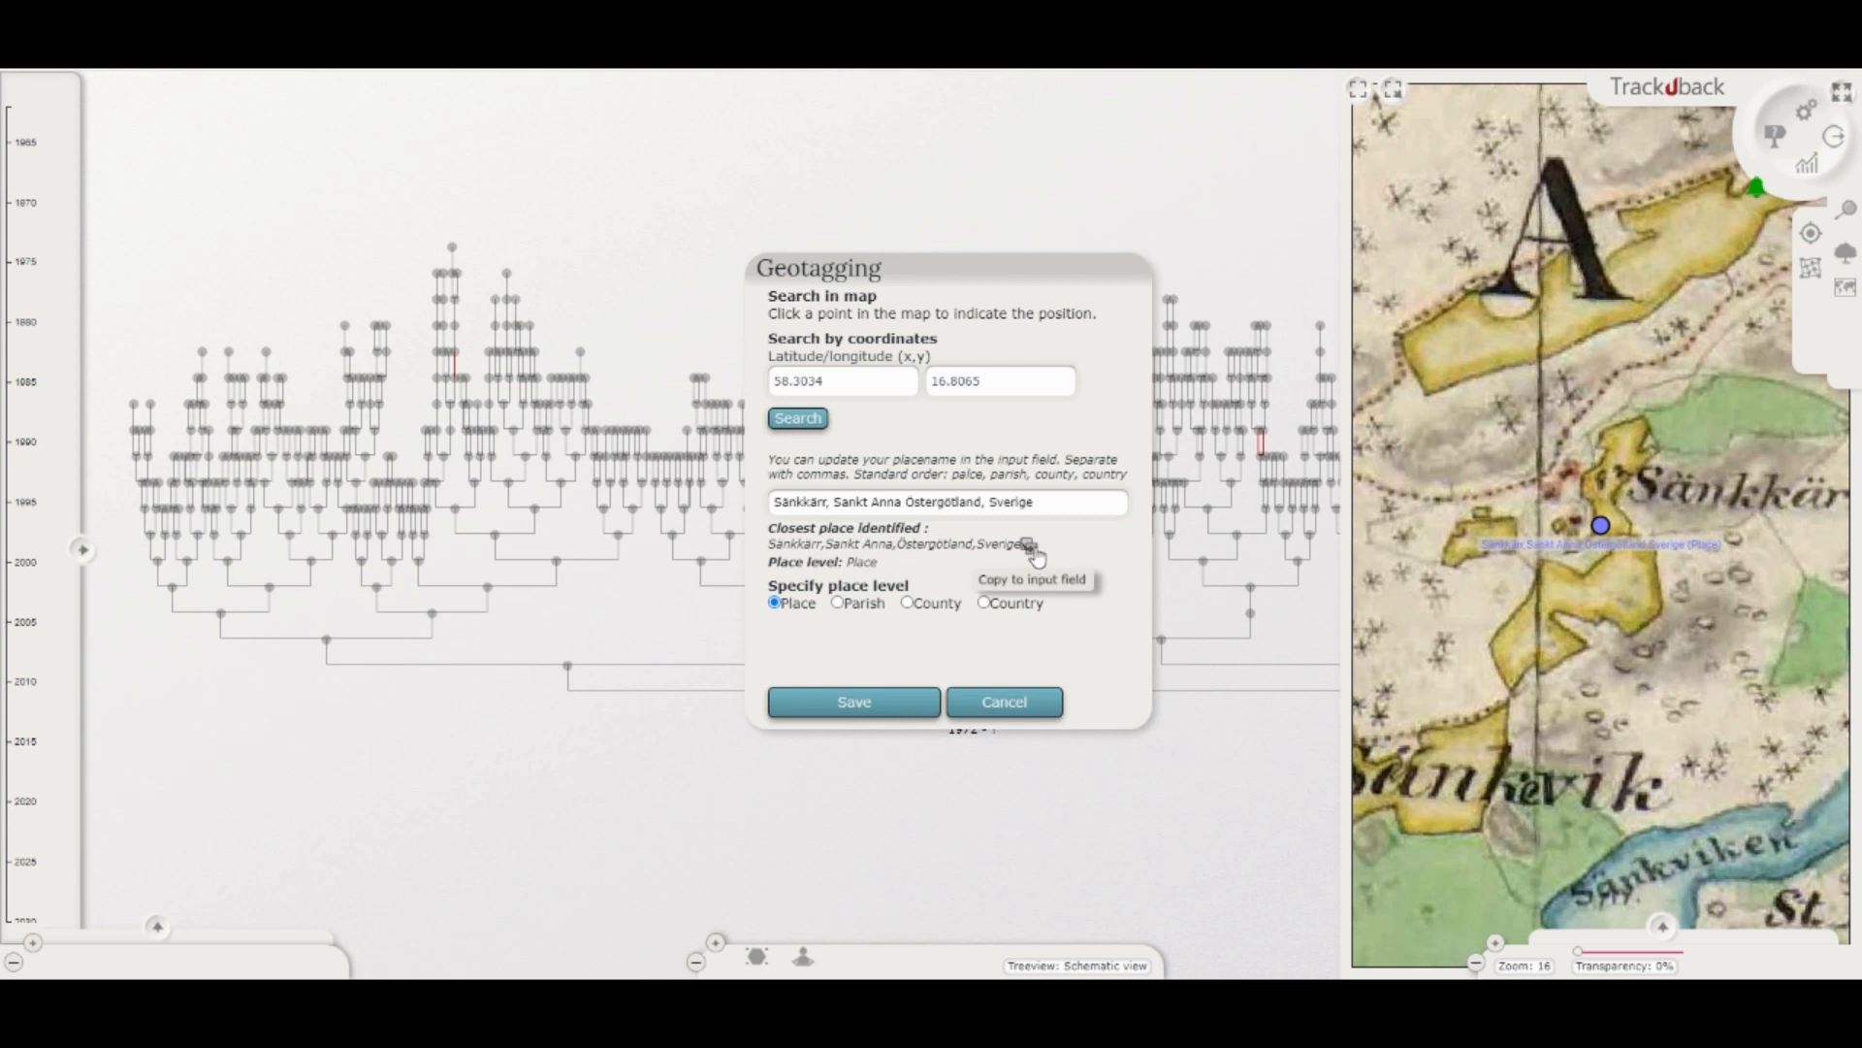
{"action": "left_click", "coordinate": [1032, 549]}
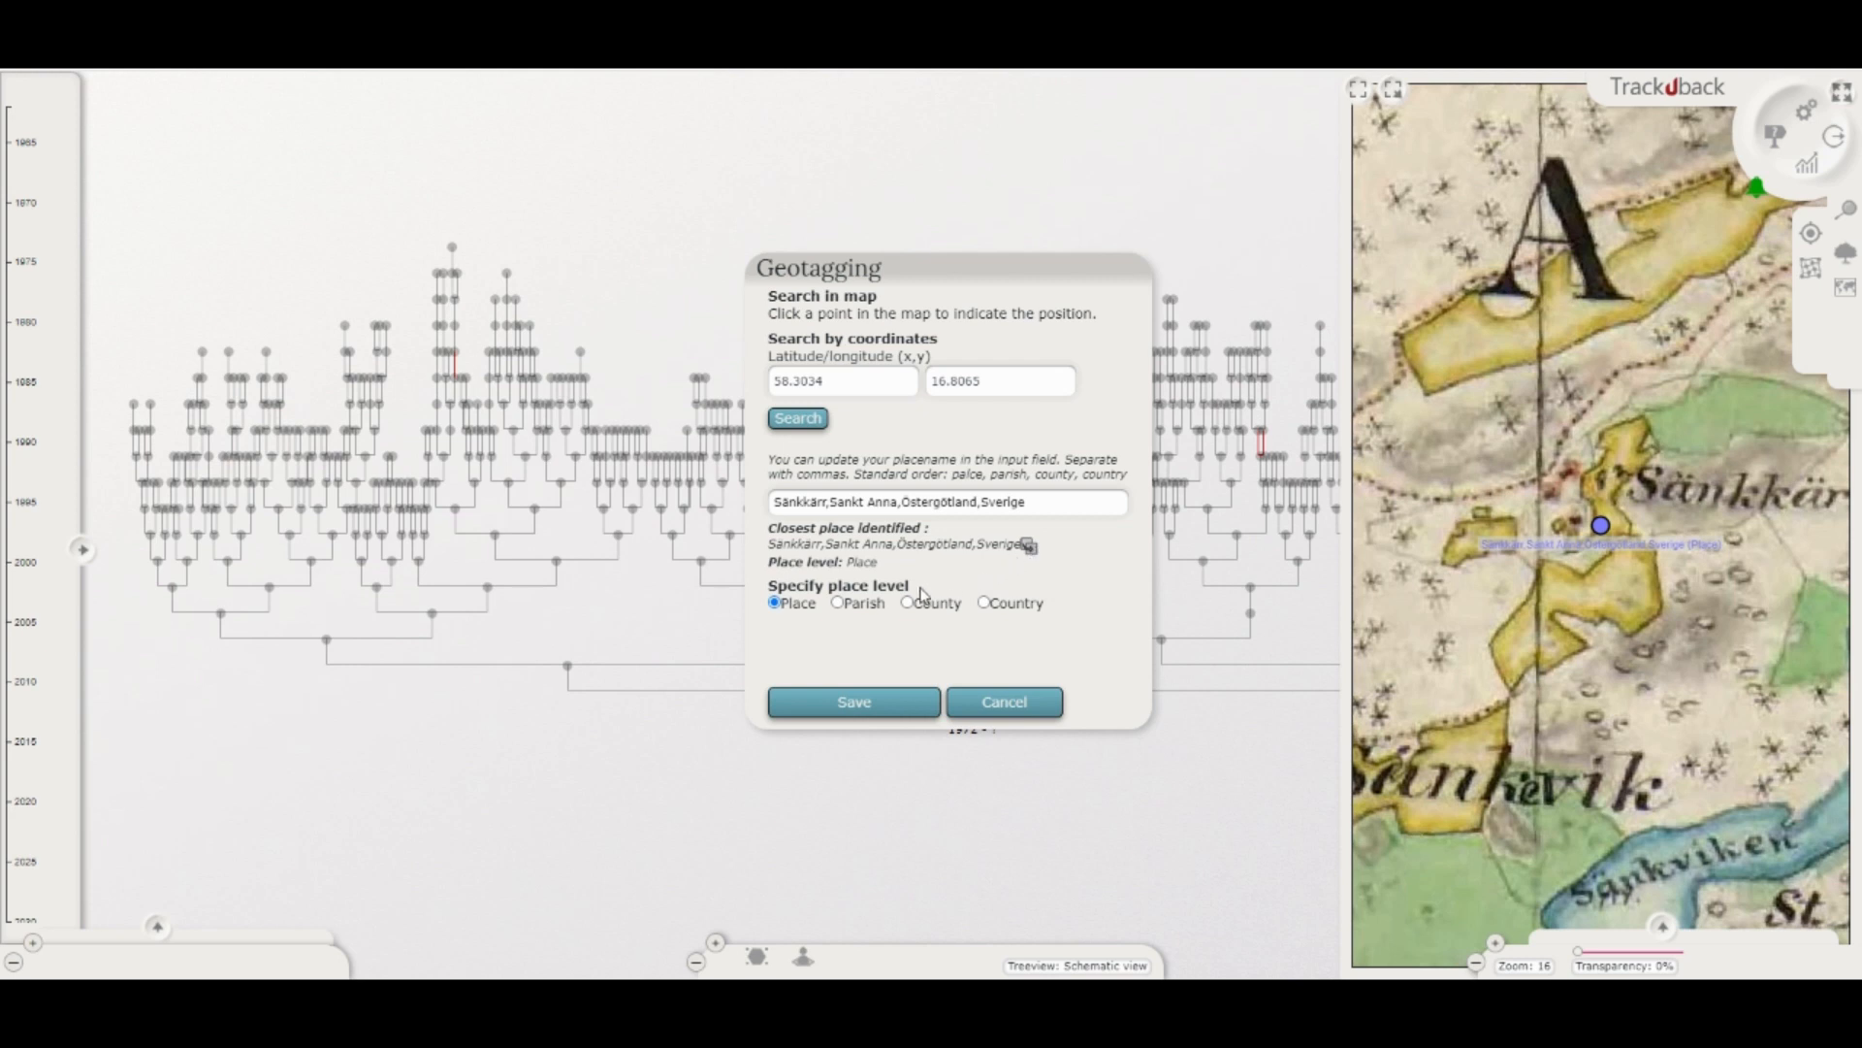
{"action": "left_click", "coordinate": [861, 704]}
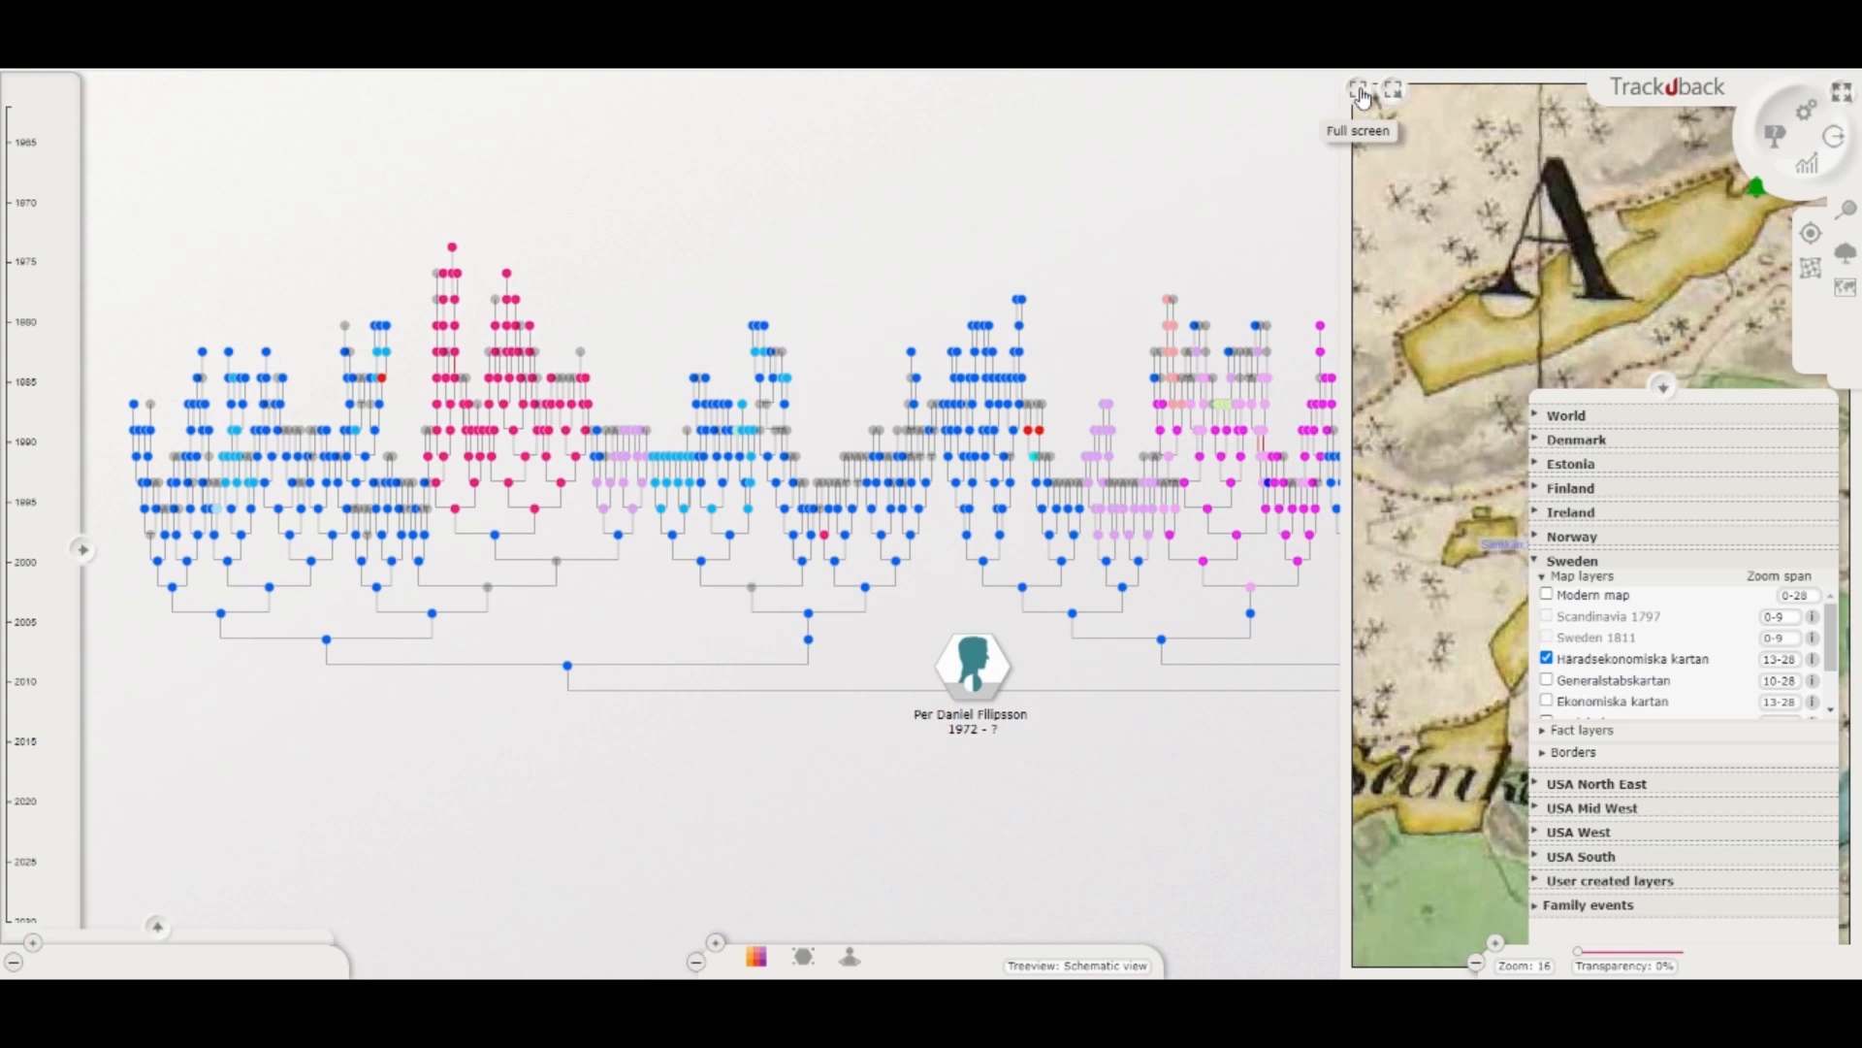
Step: Show the map in full screen and display the family events heatmap out to a regional view of southeastern Sweden
{"action": "left_click", "coordinate": [1361, 94]}
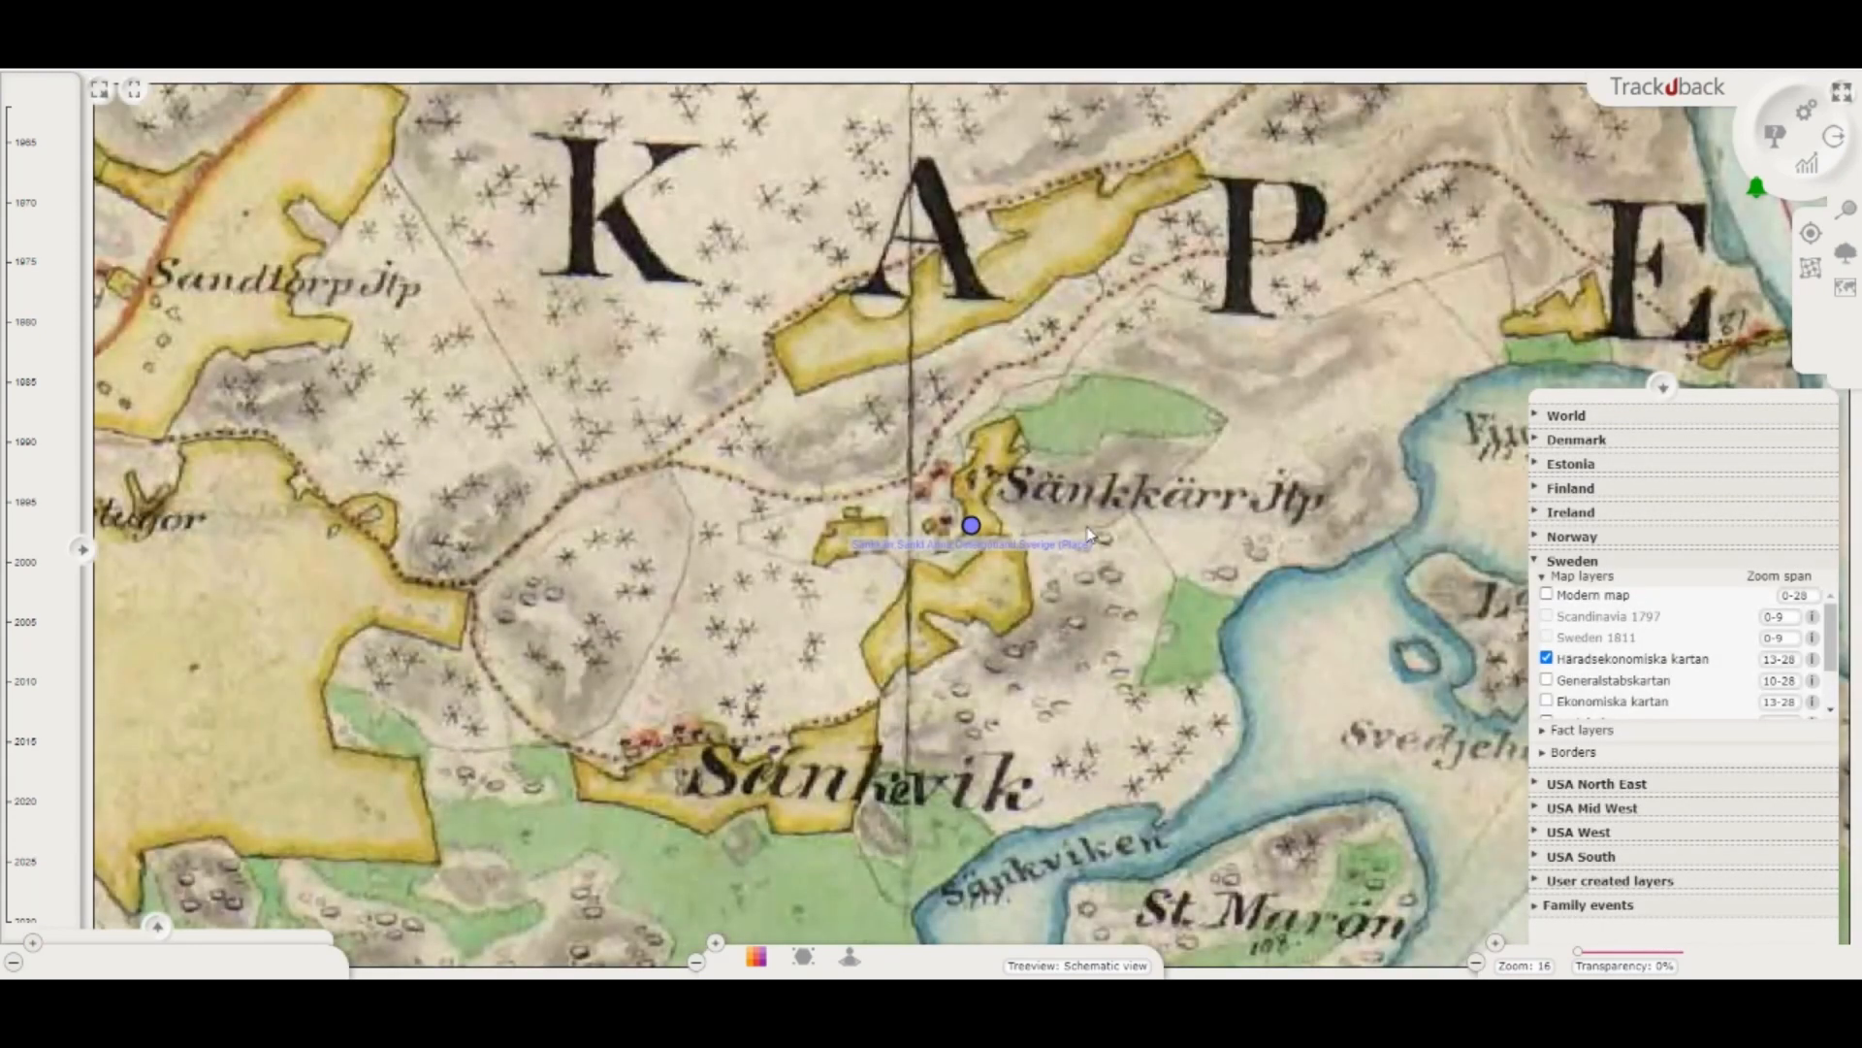
{"action": "left_click", "coordinate": [1541, 910]}
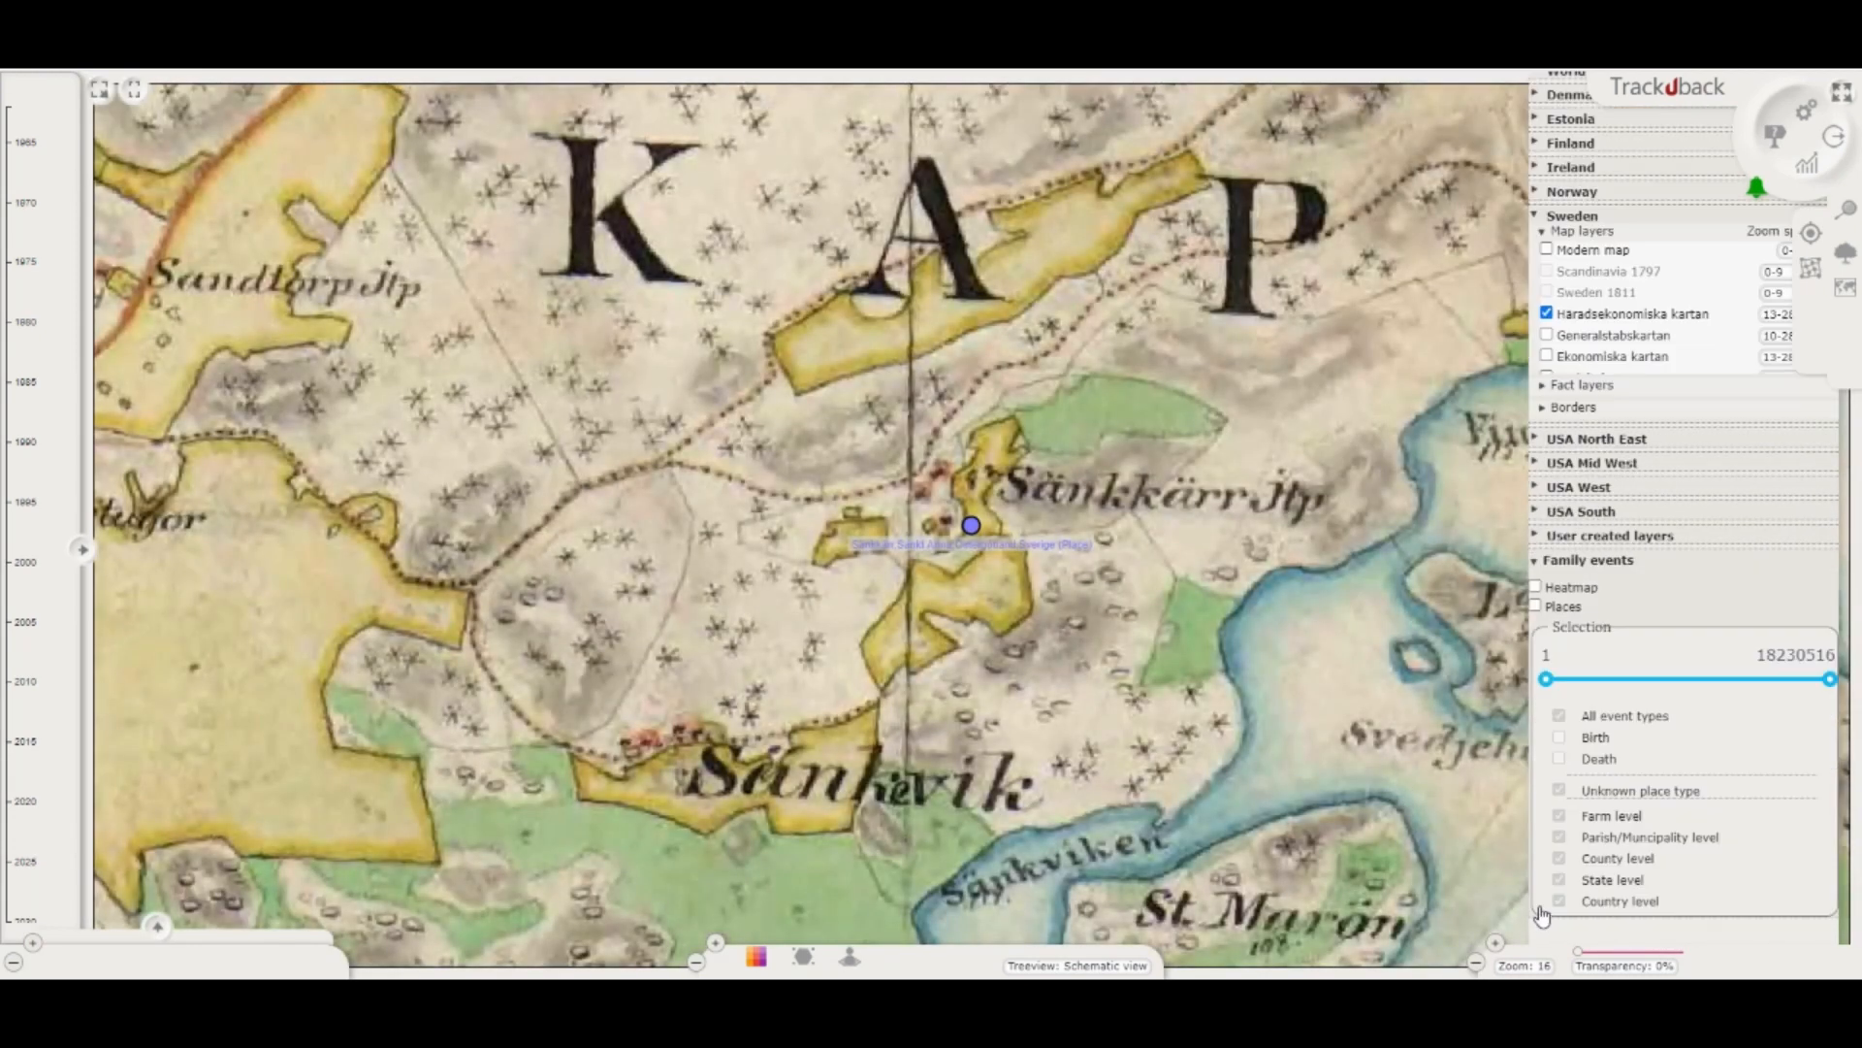
{"action": "left_click", "coordinate": [1536, 586]}
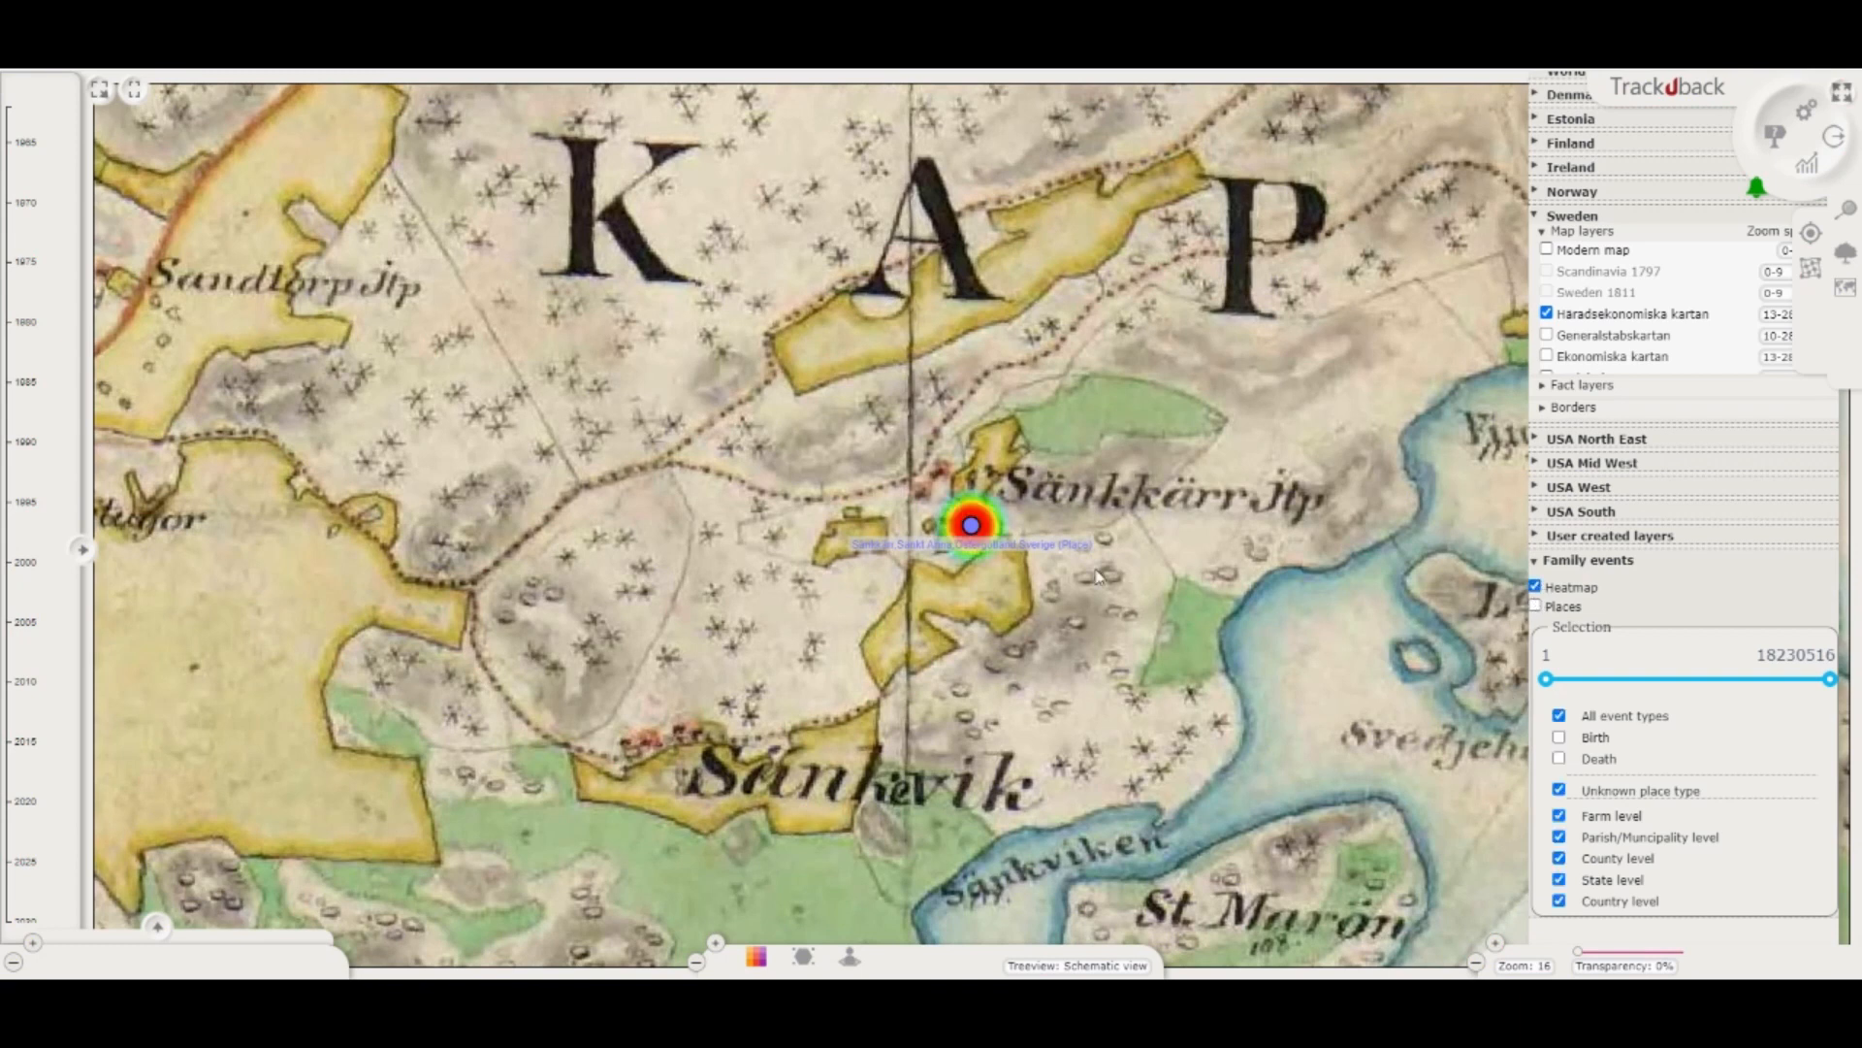
{"action": "scroll", "coordinate": [965, 504], "scroll_direction": "down", "scroll_amount": 1}
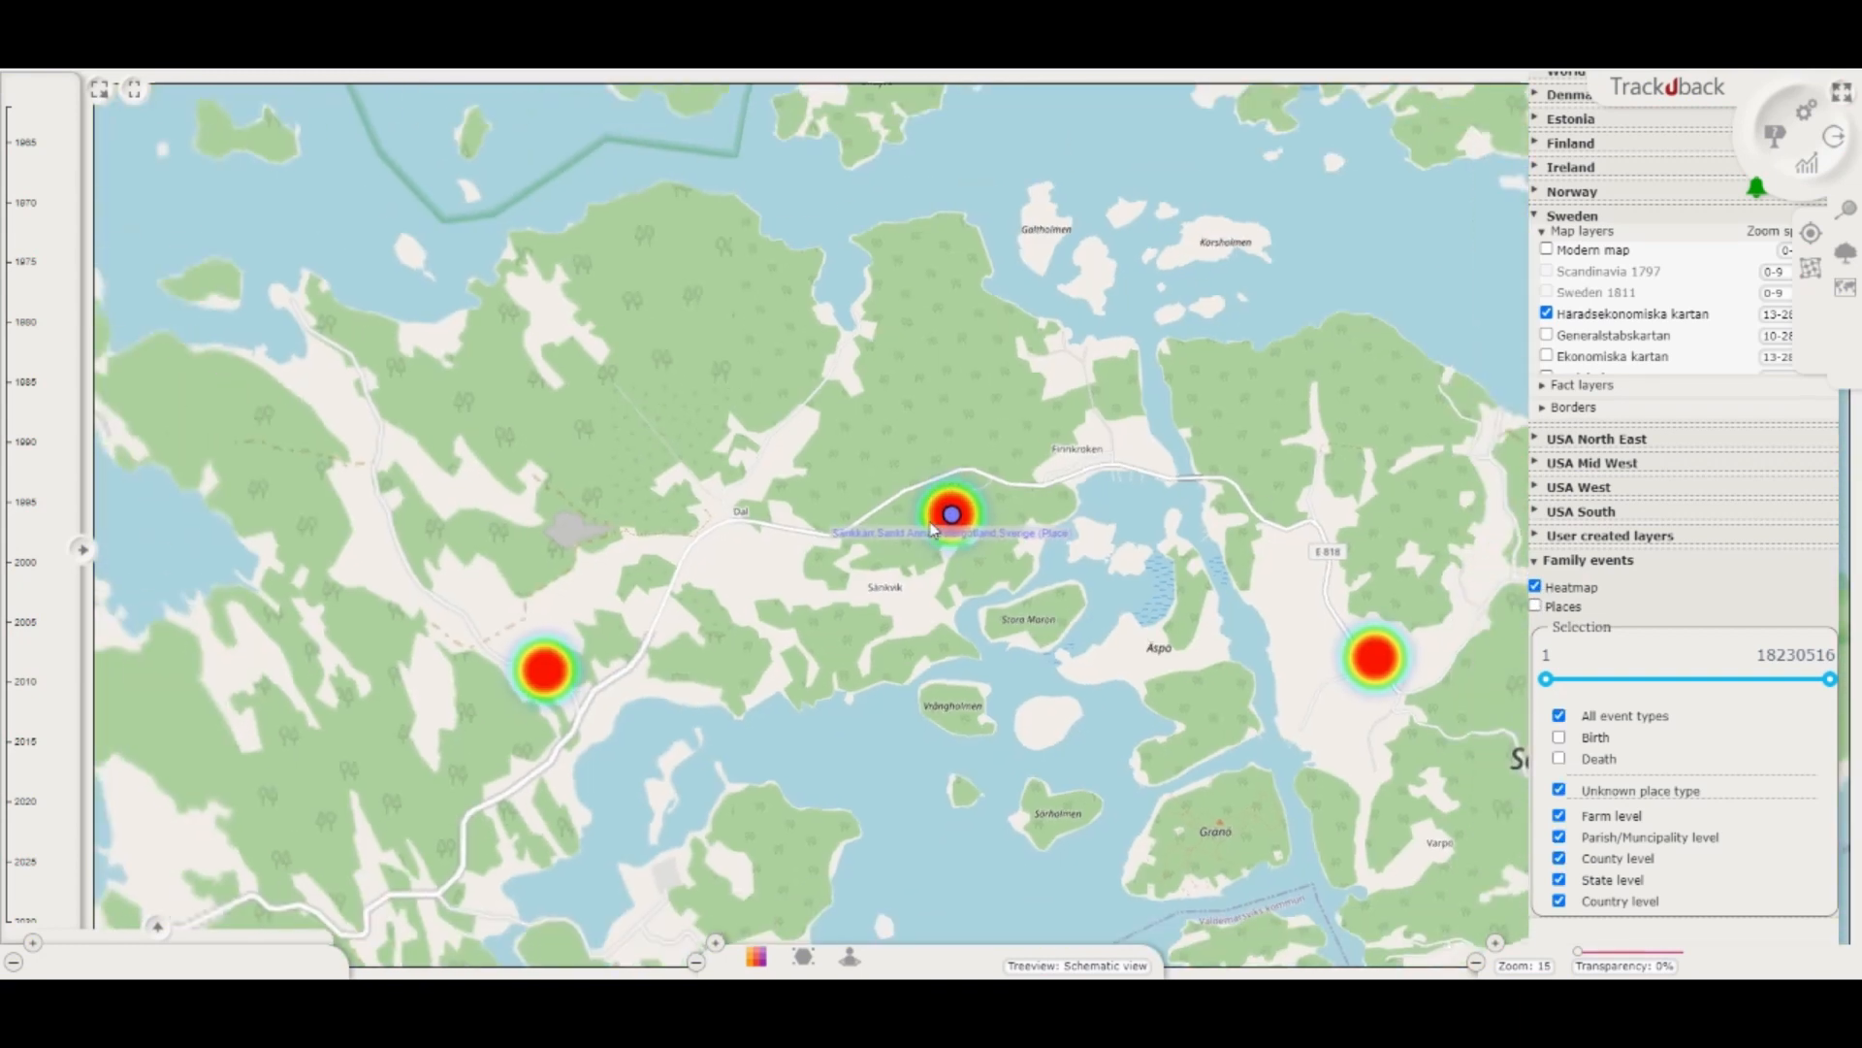
{"action": "scroll", "coordinate": [931, 529], "scroll_direction": "down", "scroll_amount": 4}
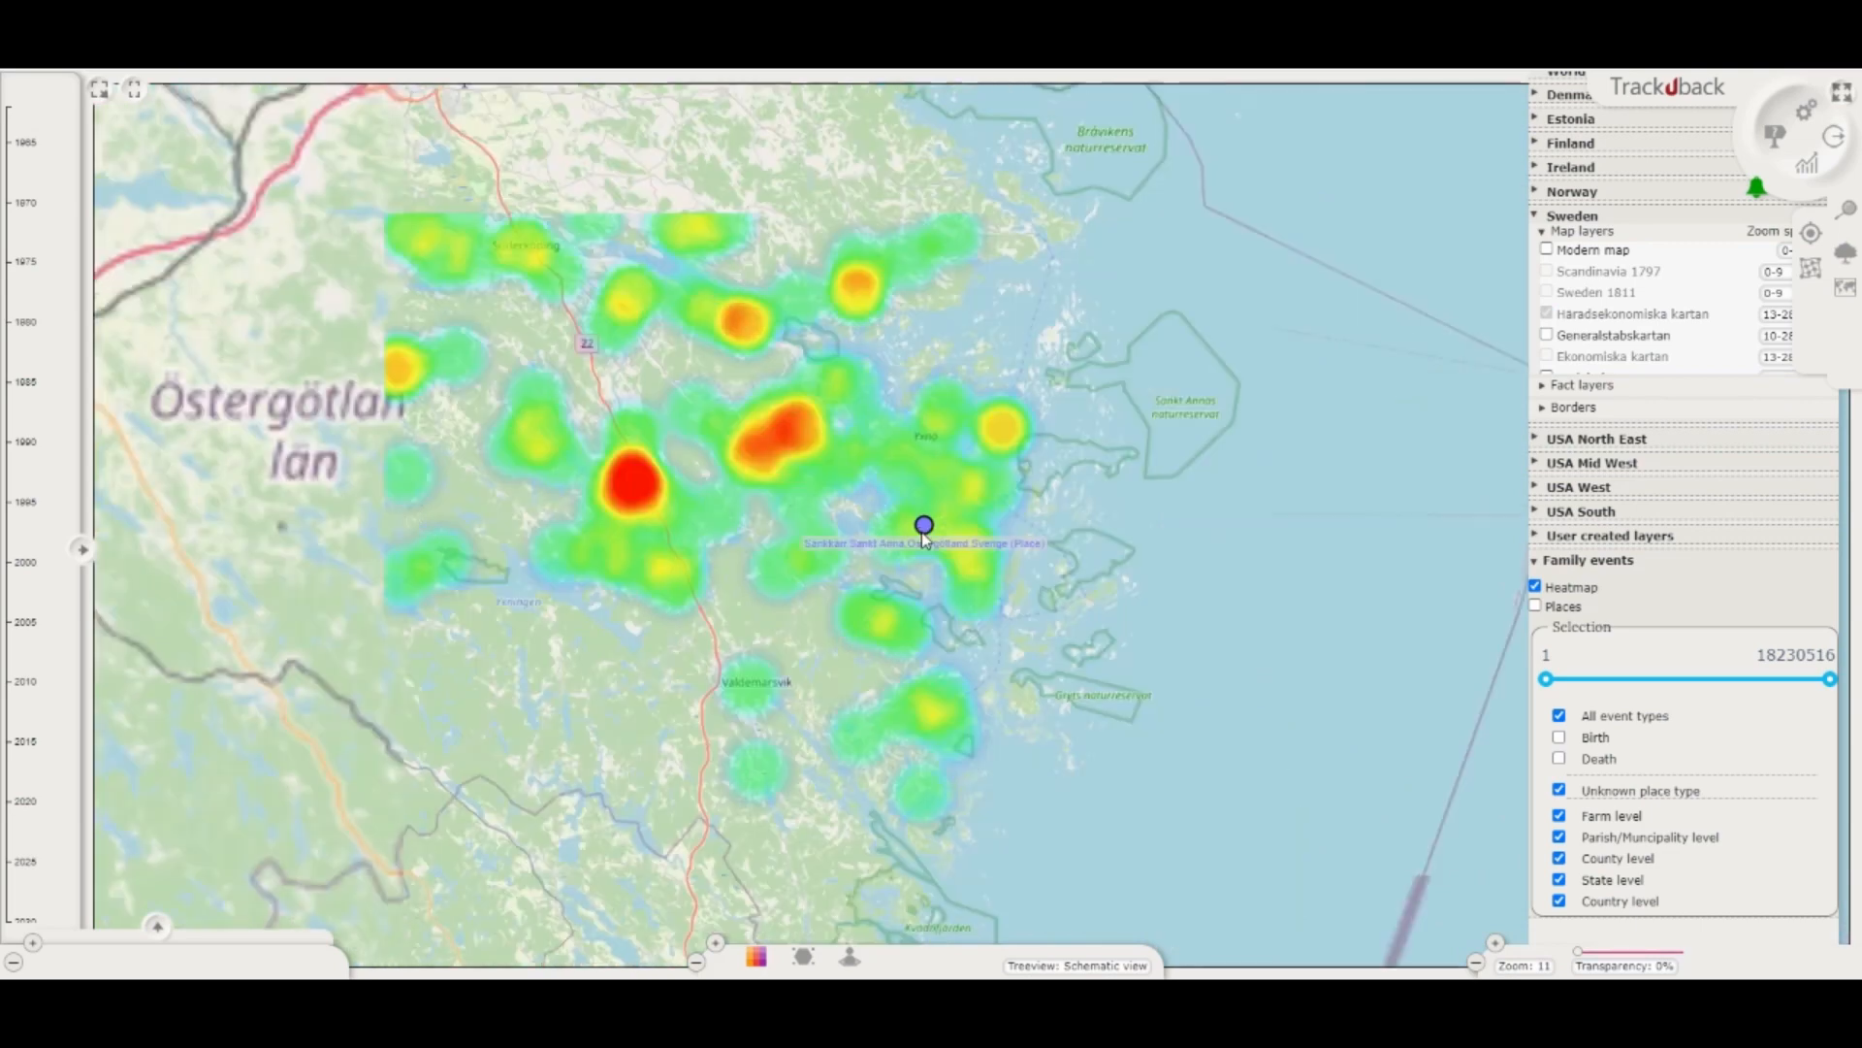
{"action": "scroll", "coordinate": [922, 534], "scroll_direction": "down", "scroll_amount": 3}
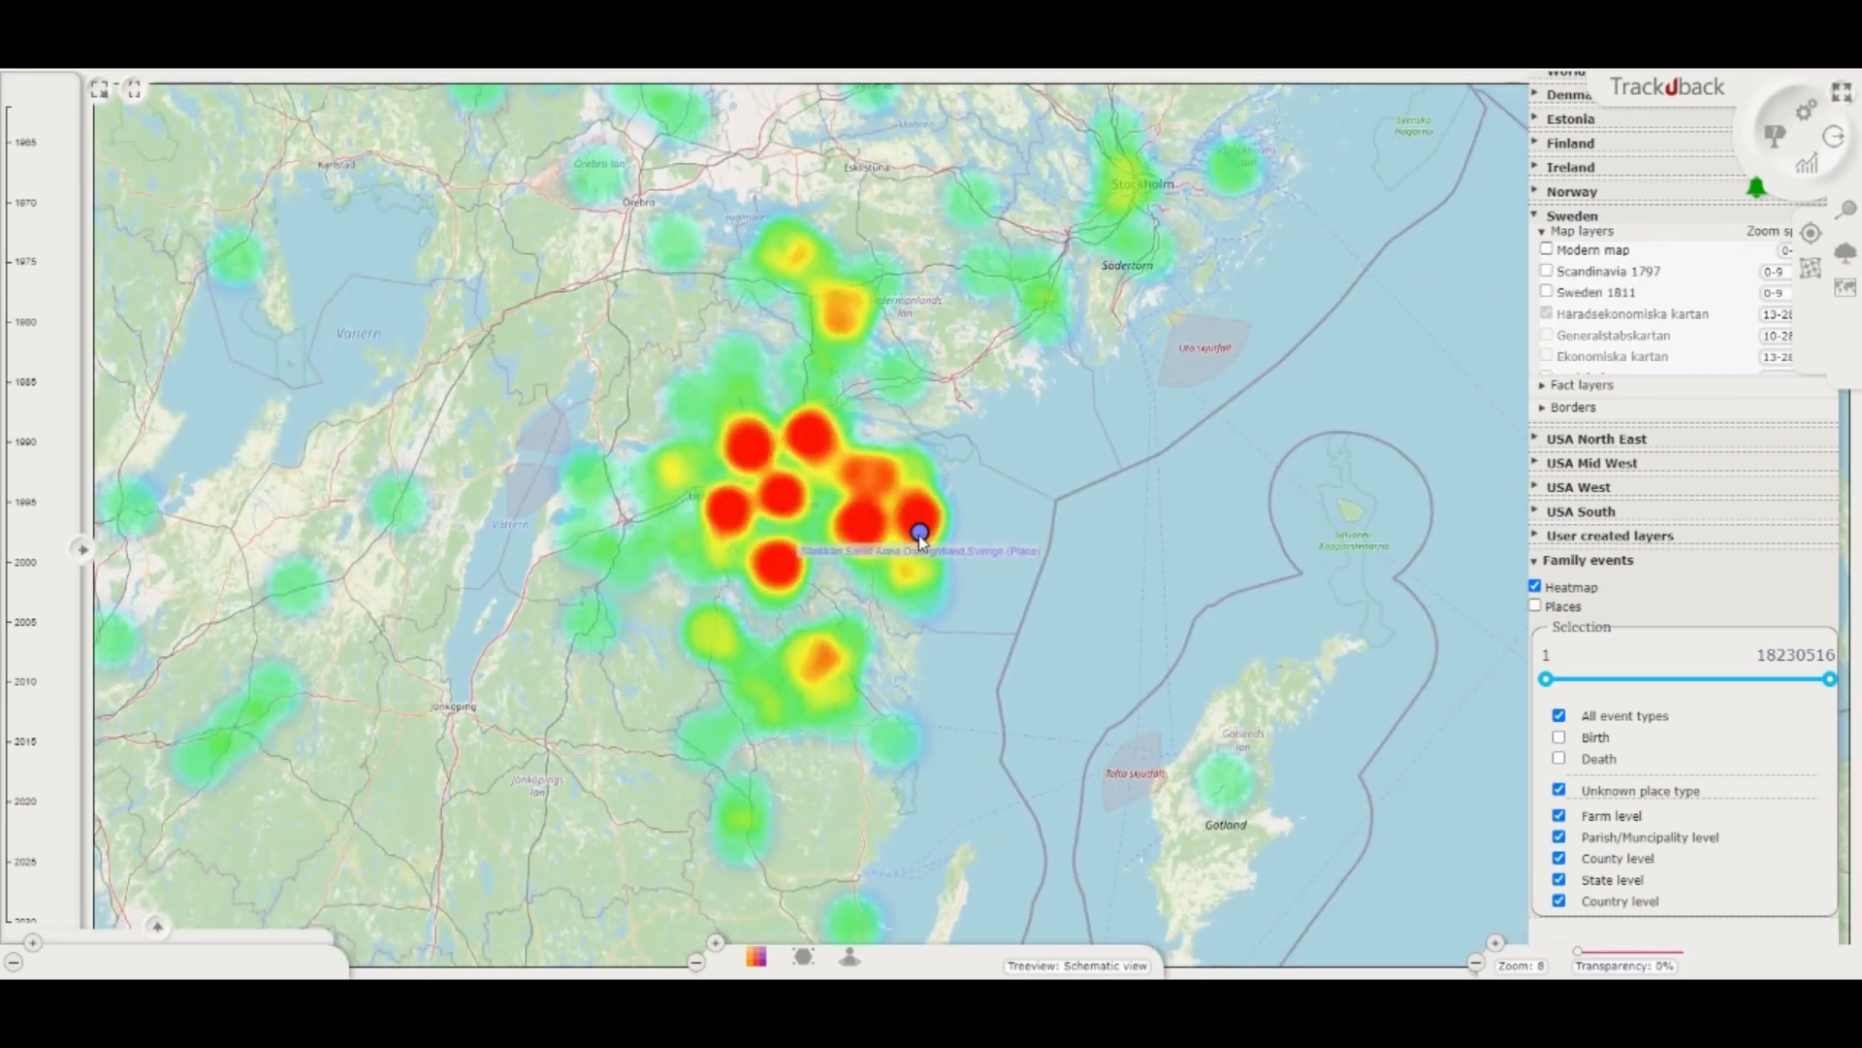